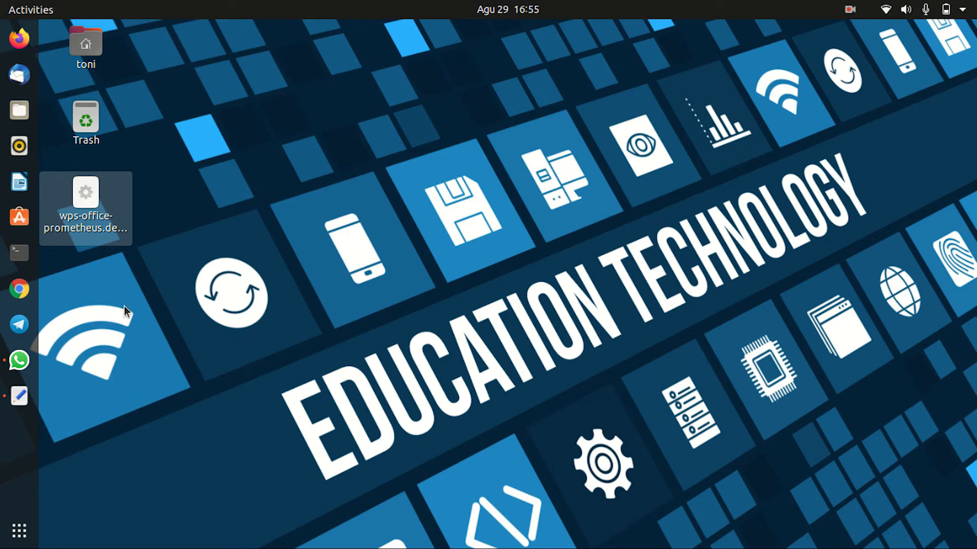
Step: Launch Google Chrome from the Ubuntu dock
{"action": "left_click", "coordinate": [21, 291]}
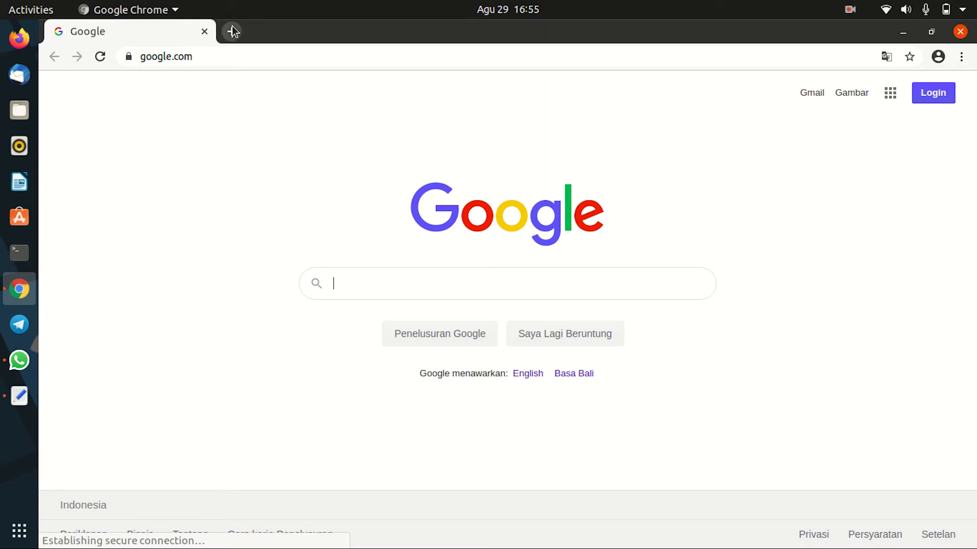
{"action": "left_click", "coordinate": [231, 32]}
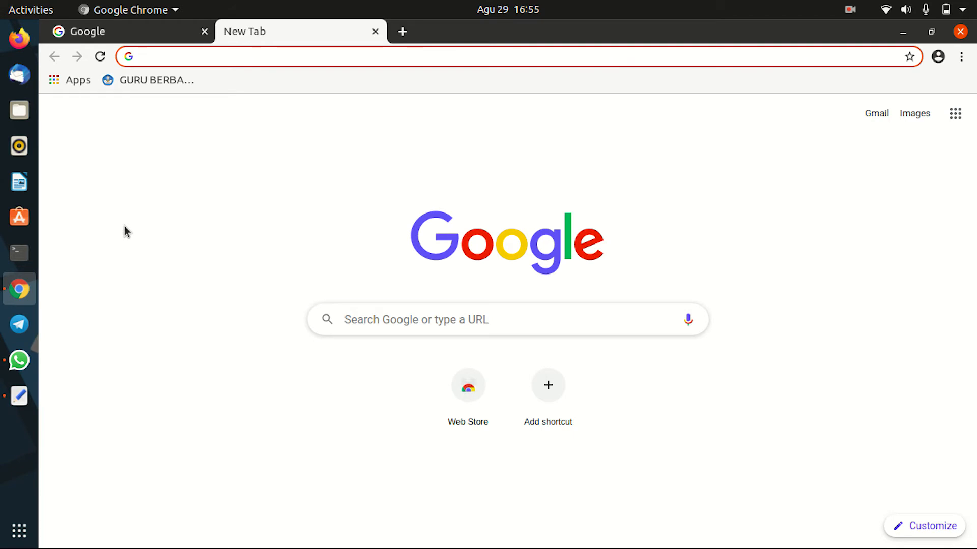
{"action": "type", "text": "https:/"}
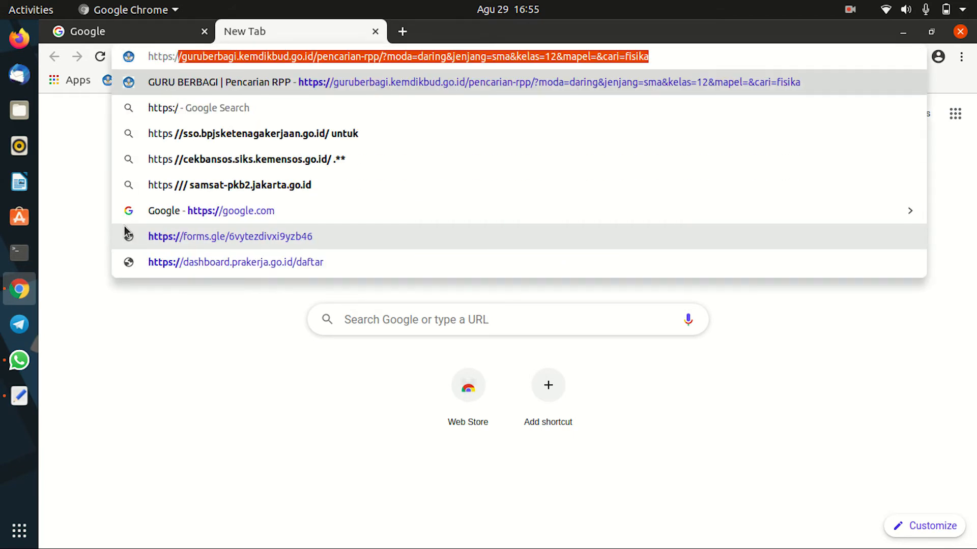
{"action": "type", "text": "/quizi"}
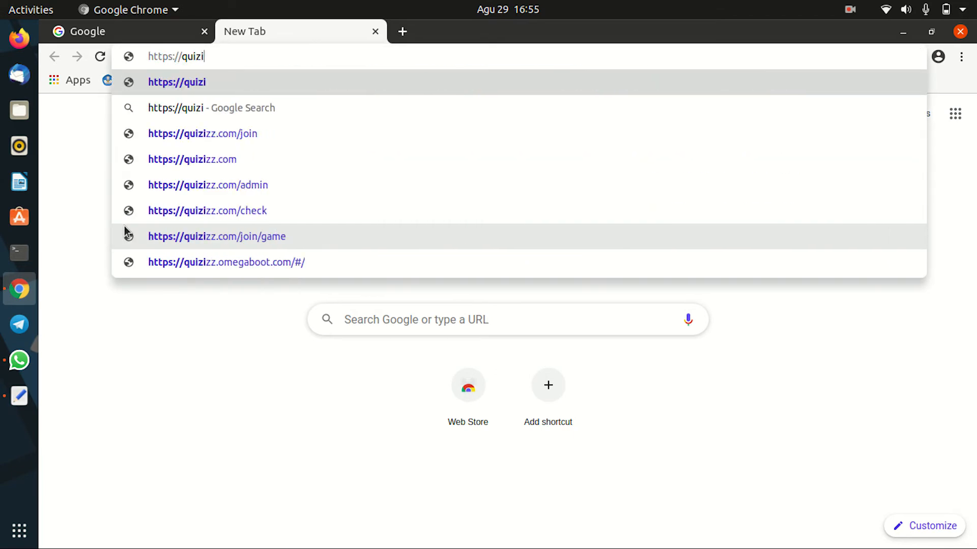
{"action": "type", "text": "zz.com"}
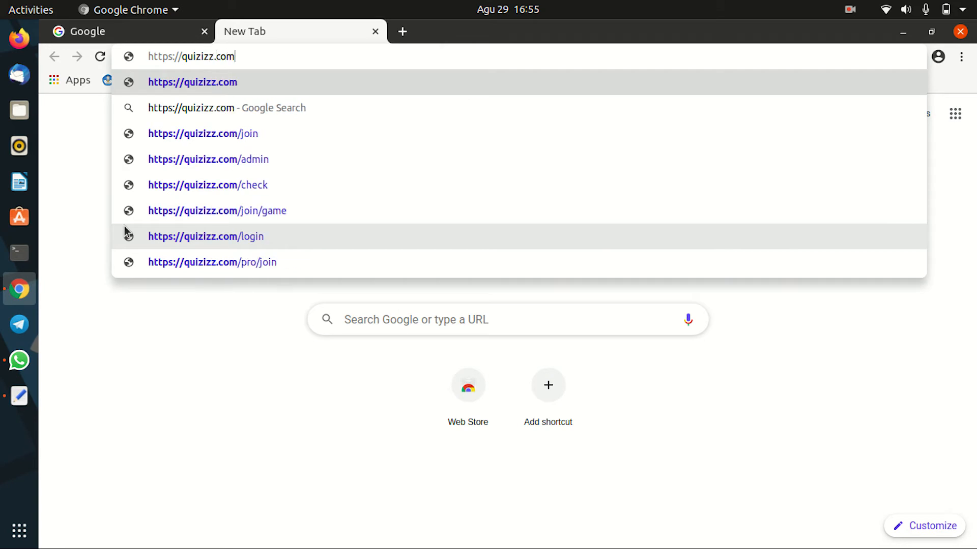
{"action": "key", "text": "Return"}
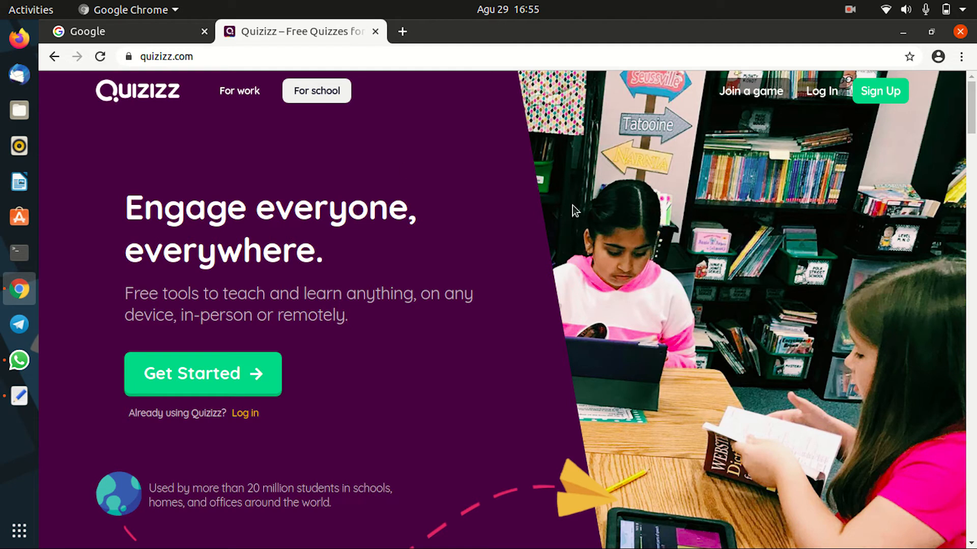
Step: Log in to Quizizz with Gmail, entering the Google account's e-mail and password
{"action": "left_click", "coordinate": [820, 92]}
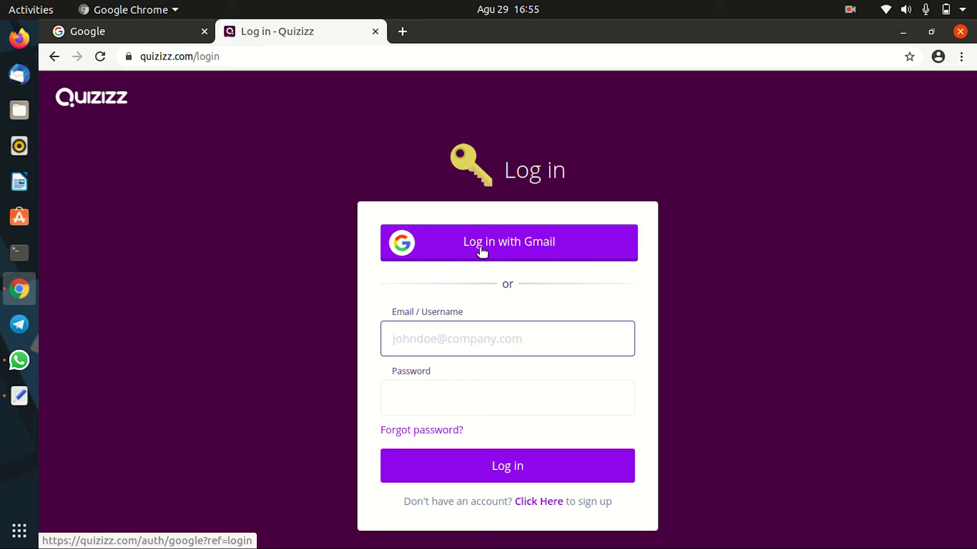
{"action": "left_click", "coordinate": [556, 249]}
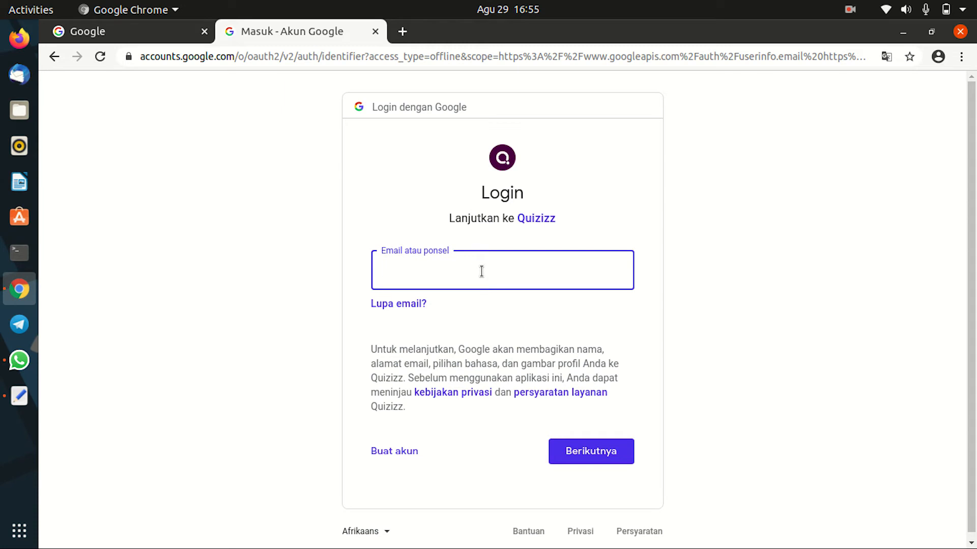
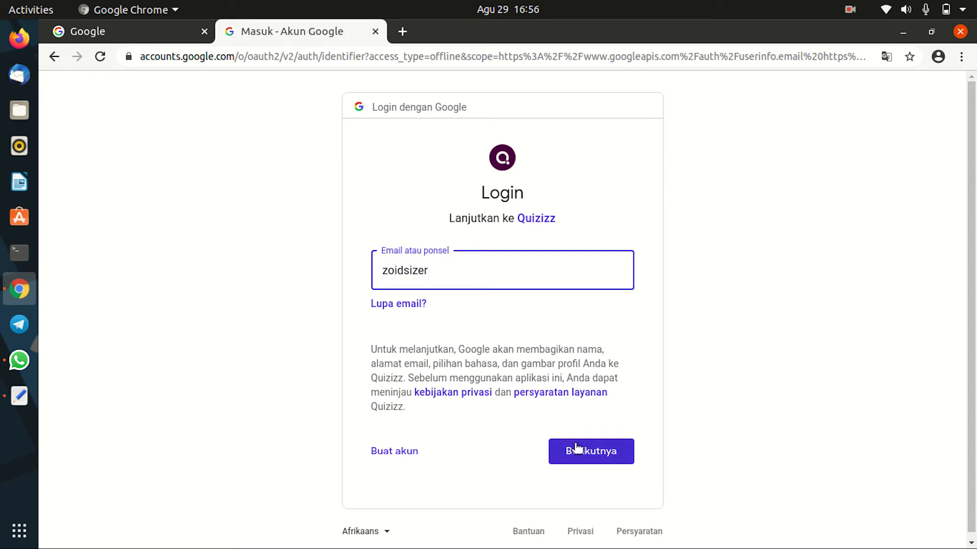
{"action": "left_click", "coordinate": [594, 456]}
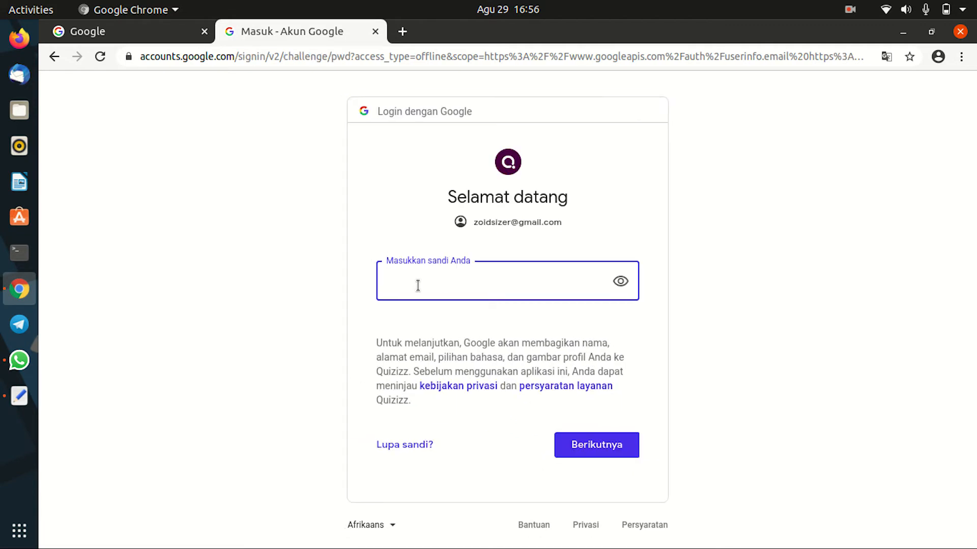
{"action": "type", "text": "••••••••"}
{"action": "left_click", "coordinate": [609, 444]}
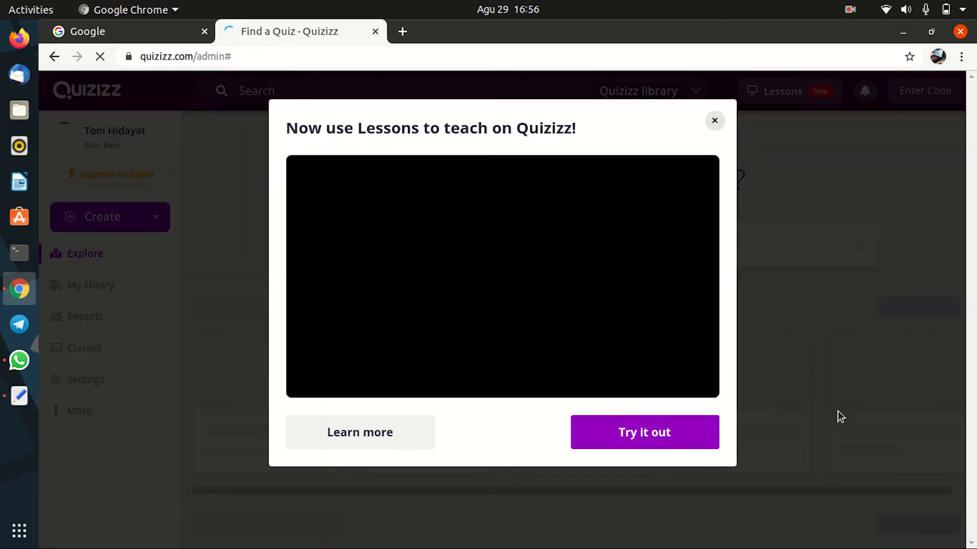
Step: Dismiss the Lessons popup, go to the profile page, and open the Create menu
{"action": "left_click", "coordinate": [714, 122]}
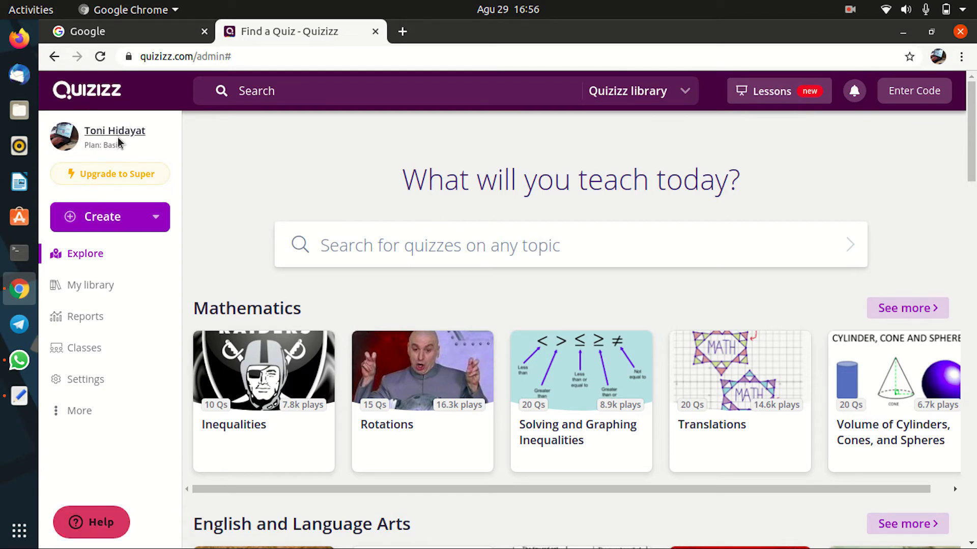
{"action": "left_click", "coordinate": [160, 128]}
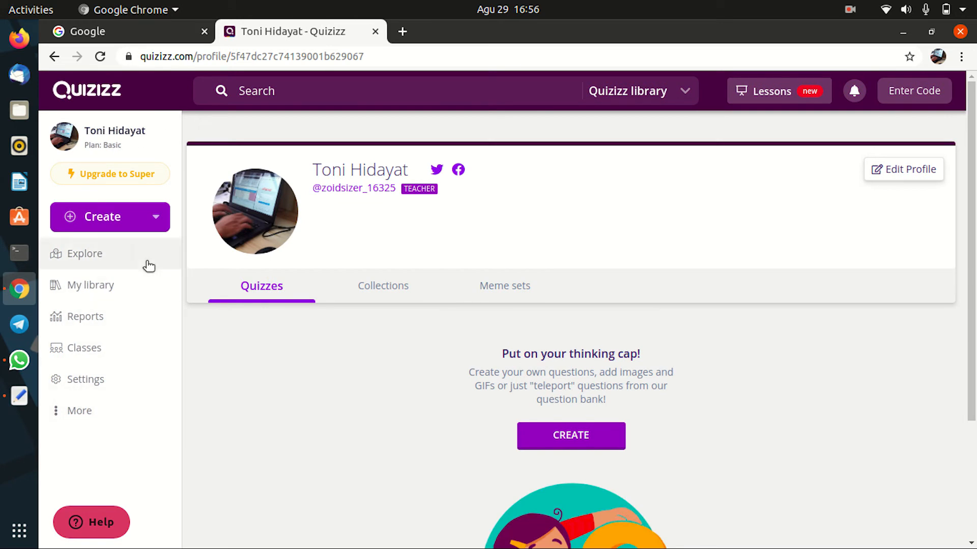
{"action": "left_click", "coordinate": [102, 218]}
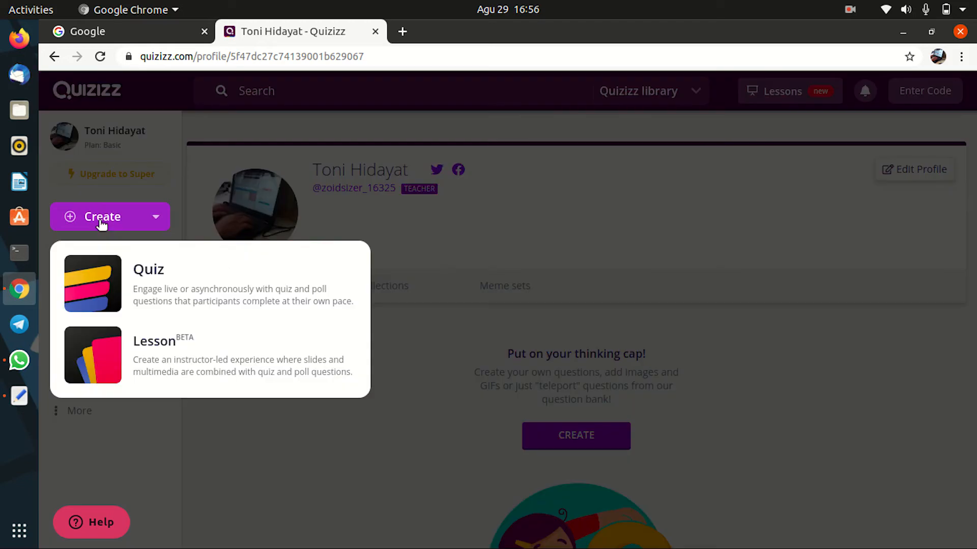
Step: Create a quiz named 'Ulangan Sejarah Perkembangan Jaringan Komputer' with the Computers subject
{"action": "left_click", "coordinate": [168, 287]}
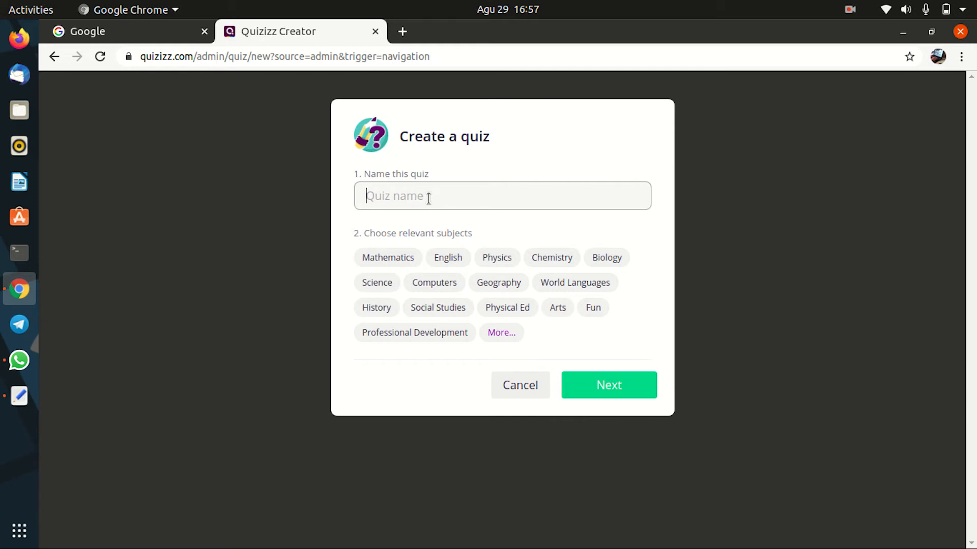
{"action": "type", "text": "Ulangan Sejarah Per"}
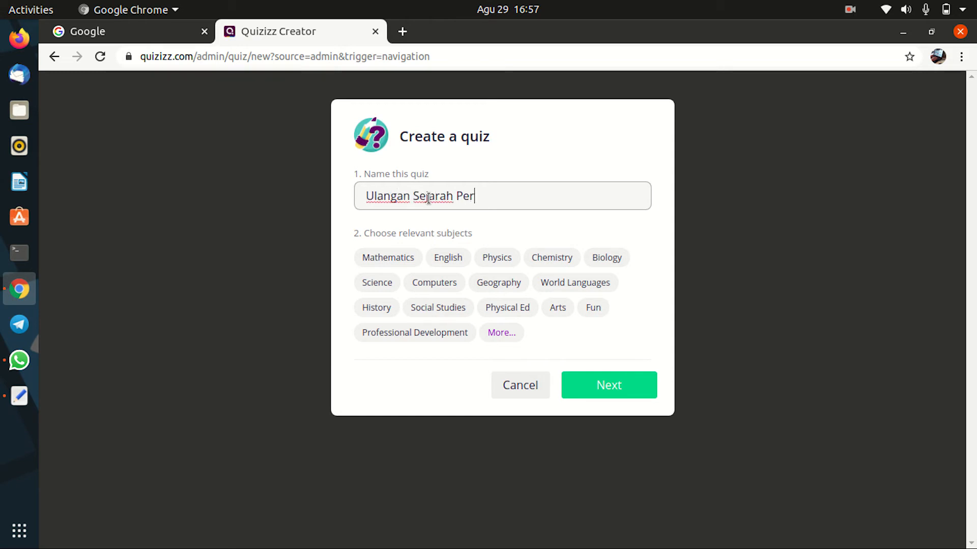
{"action": "type", "text": "kembangan Jari"}
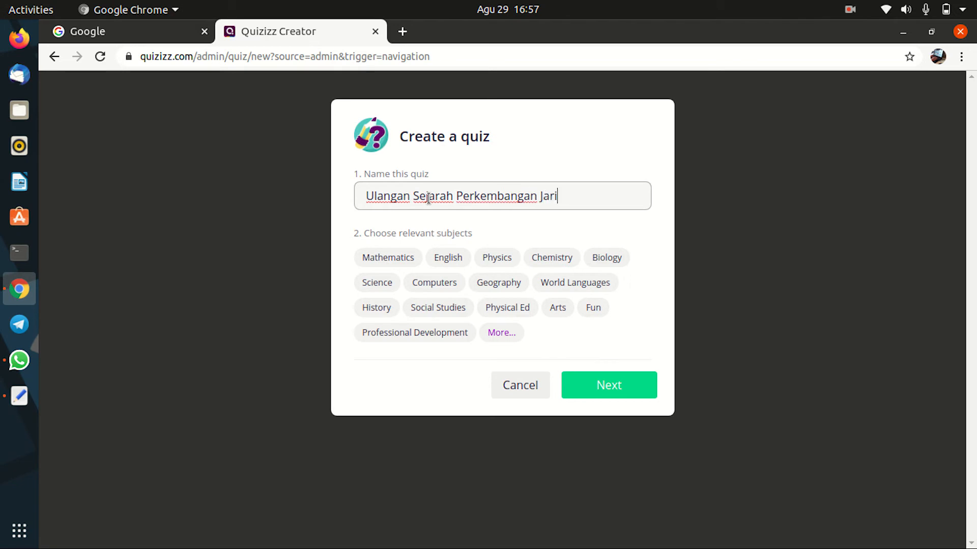
{"action": "type", "text": "ngan Komputer"}
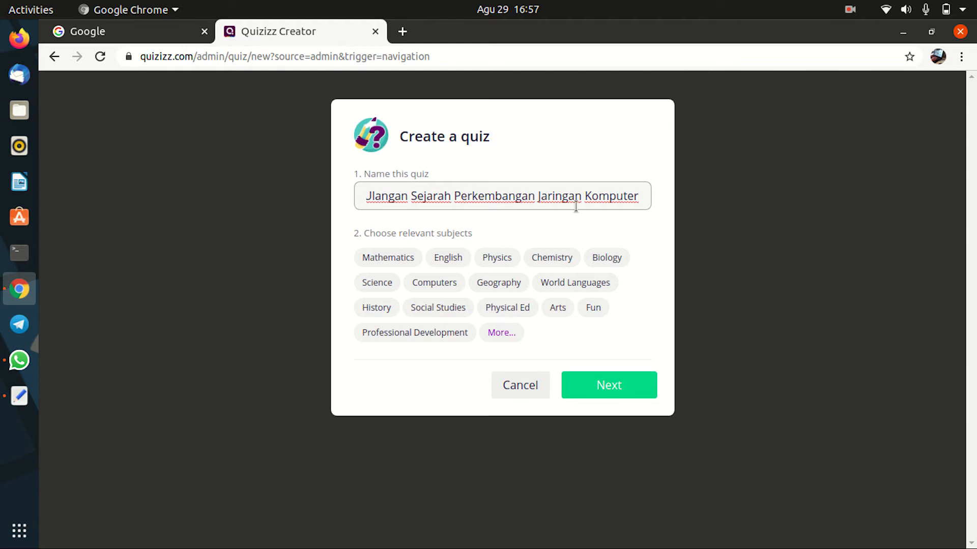
{"action": "key", "text": "Home"}
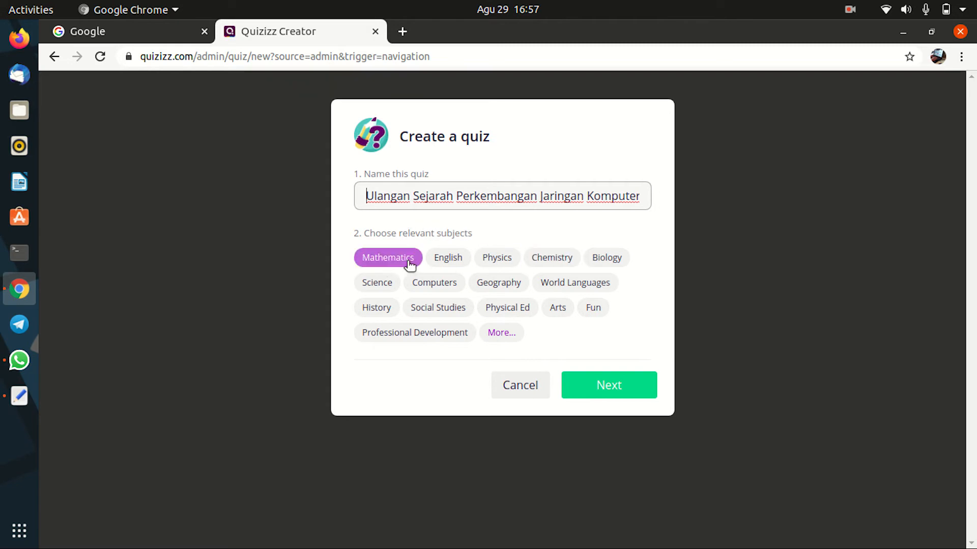
{"action": "left_click", "coordinate": [522, 335]}
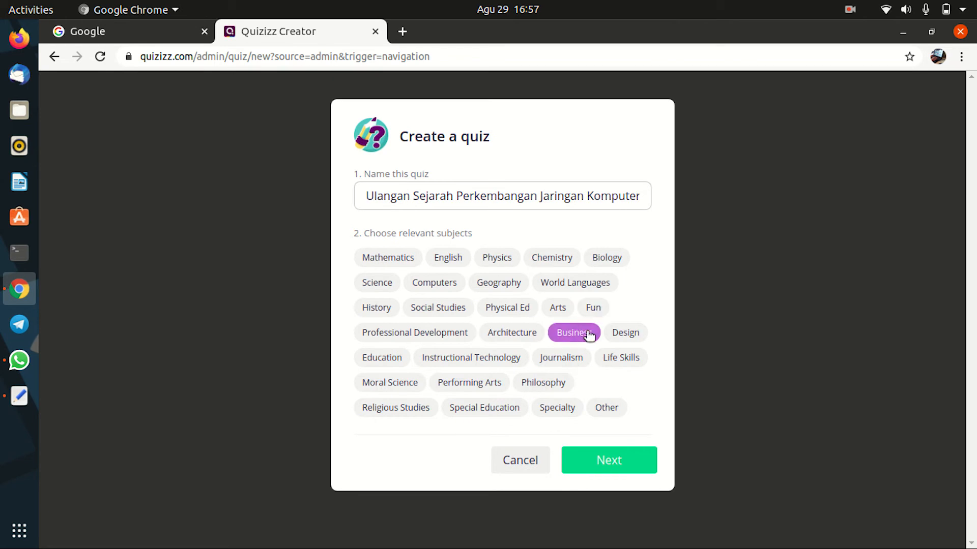
{"action": "left_click", "coordinate": [432, 282]}
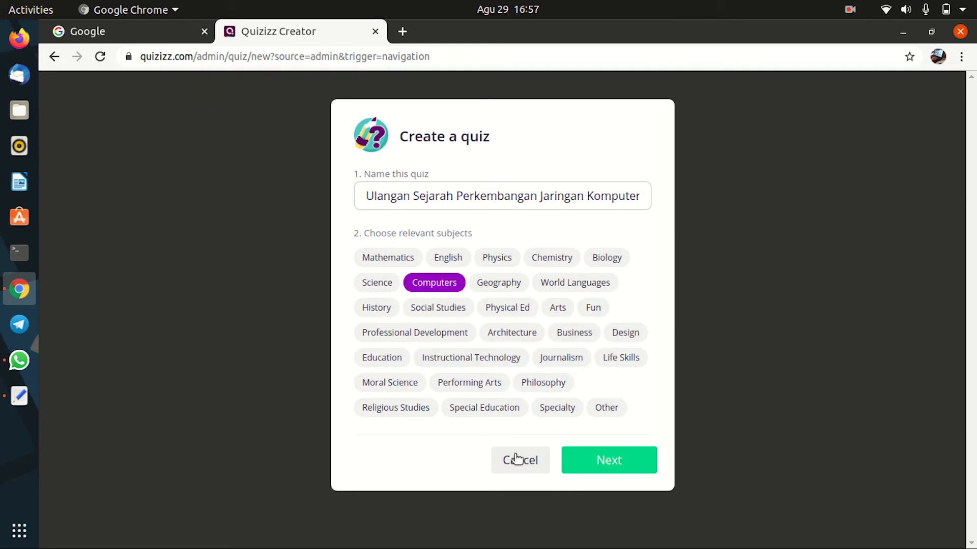
{"action": "left_click", "coordinate": [613, 462]}
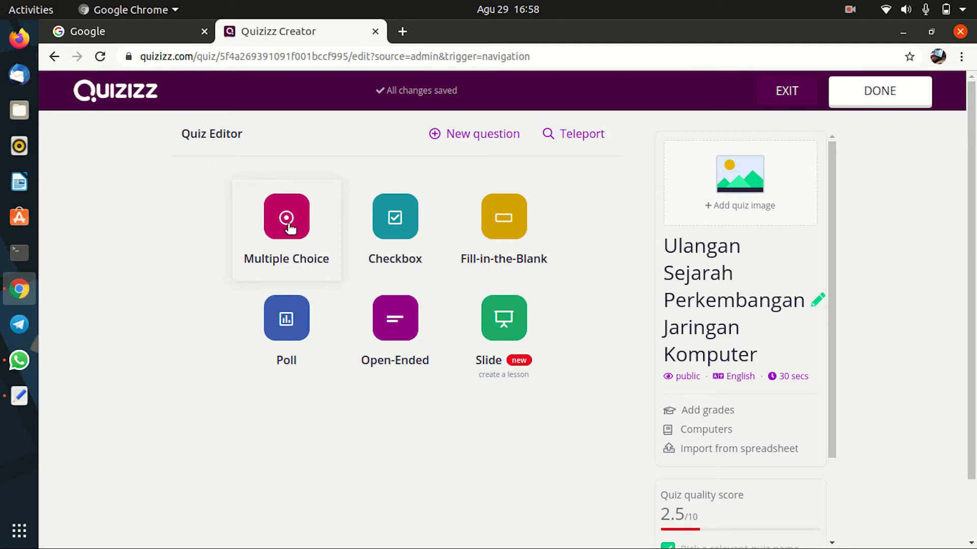
Step: Choose Multiple Choice and put the cursor in Question 1's text box
{"action": "scroll", "coordinate": [288, 224], "scroll_direction": "down", "scroll_amount": 1}
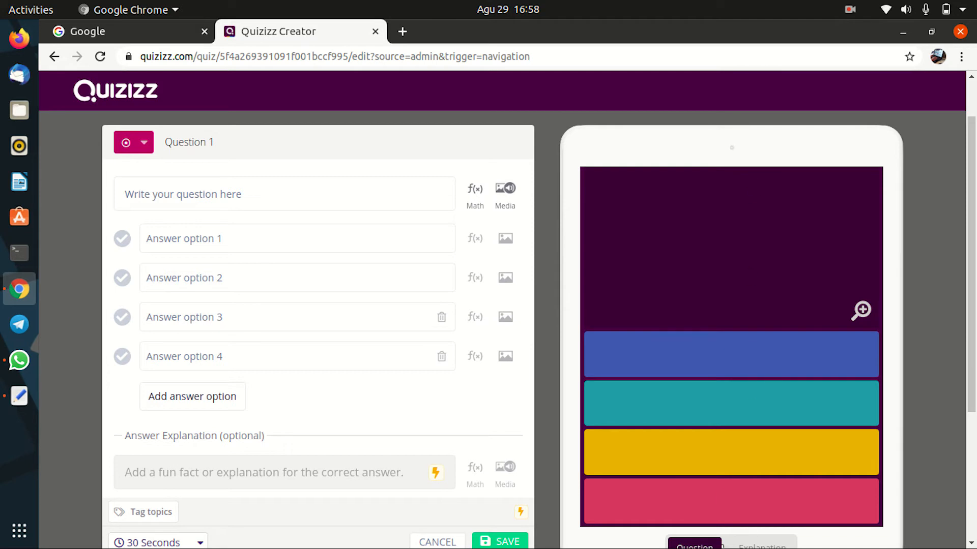
{"action": "left_click", "coordinate": [161, 196]}
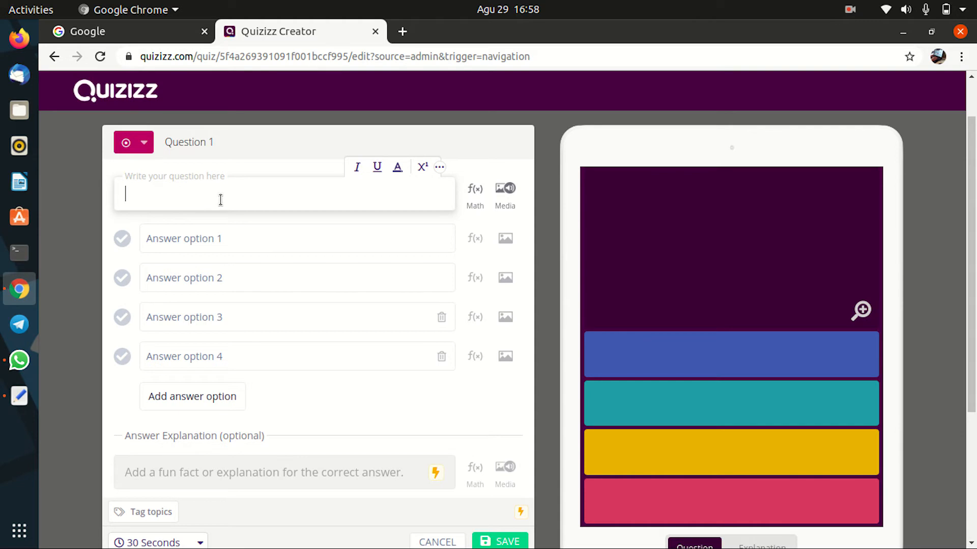
Step: Open U-SejarahJaringanKomputer.rtf from the Documents folder in WPS 2019
{"action": "left_click", "coordinate": [19, 113]}
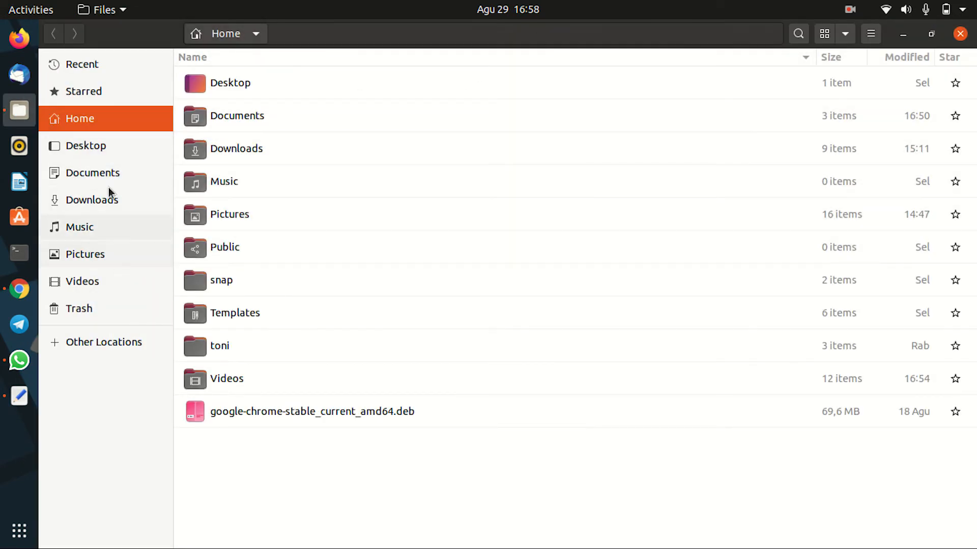
{"action": "left_click", "coordinate": [101, 172]}
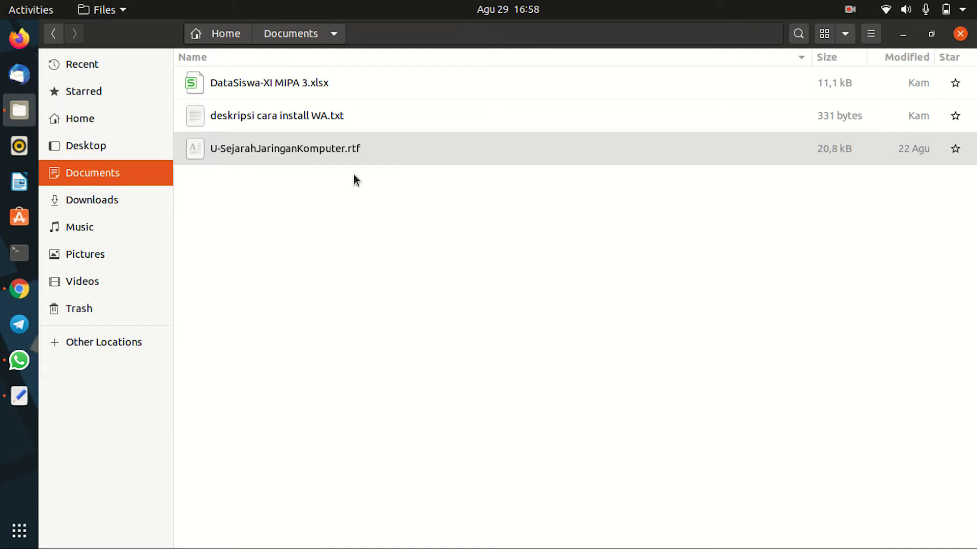
{"action": "left_click", "coordinate": [303, 148]}
{"action": "right_click", "coordinate": [303, 148]}
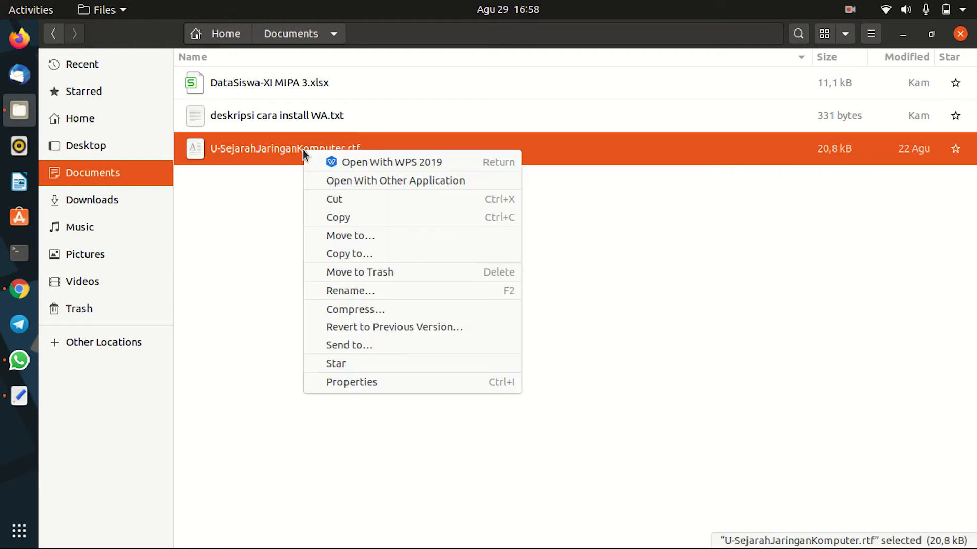
{"action": "left_click", "coordinate": [364, 162]}
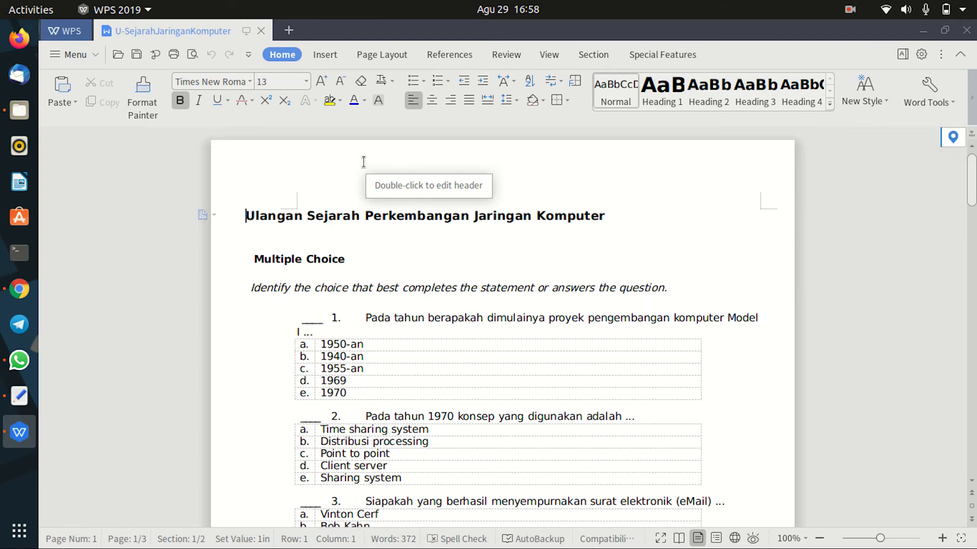
Step: Copy question 1 and its five choices, 1950-an through 1970, from the document
{"action": "scroll", "coordinate": [469, 288], "scroll_direction": "down", "scroll_amount": 3}
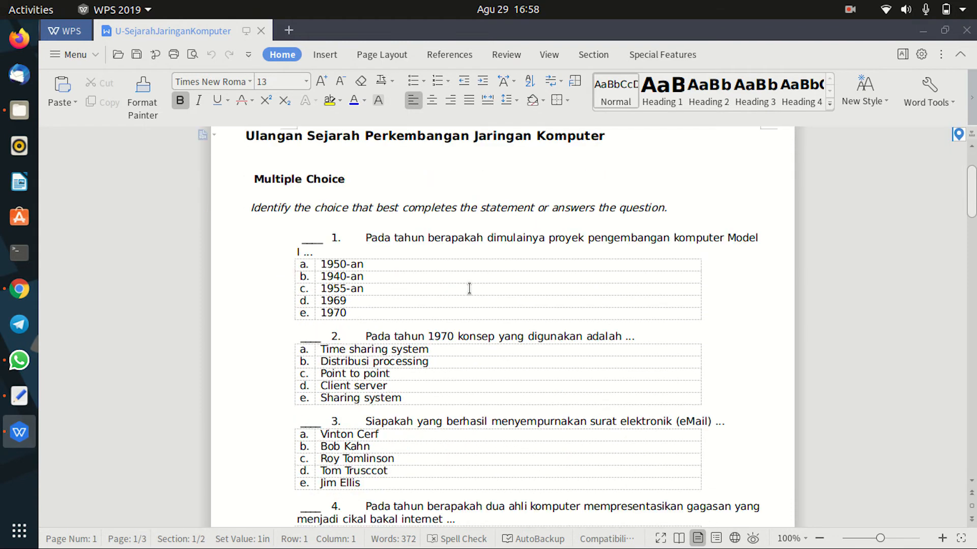
{"action": "scroll", "coordinate": [458, 240], "scroll_direction": "up", "scroll_amount": 2}
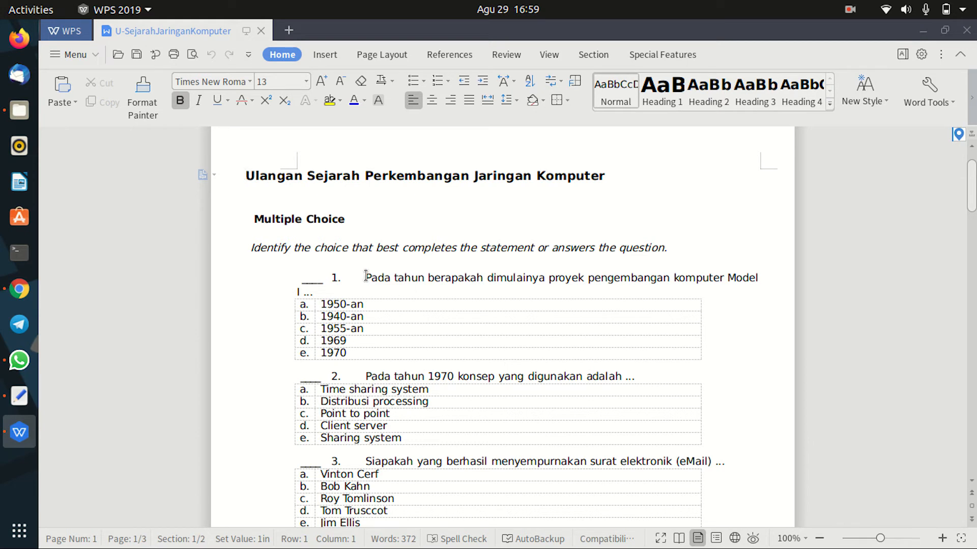
{"action": "left_click_drag", "start_coordinate": [365, 277], "coordinate": [385, 348]}
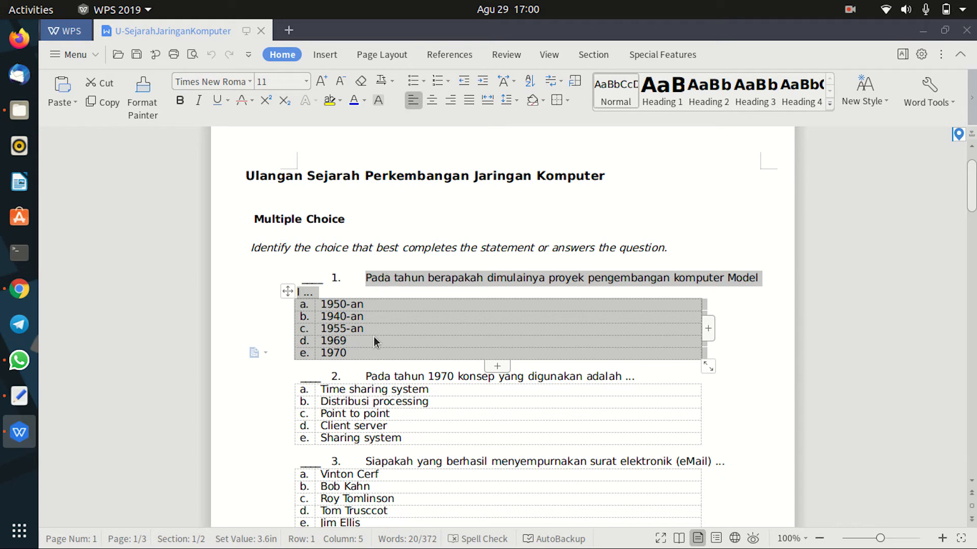
{"action": "left_click_drag", "start_coordinate": [367, 277], "coordinate": [395, 354]}
{"action": "right_click", "coordinate": [393, 327]}
{"action": "left_click", "coordinate": [399, 338]}
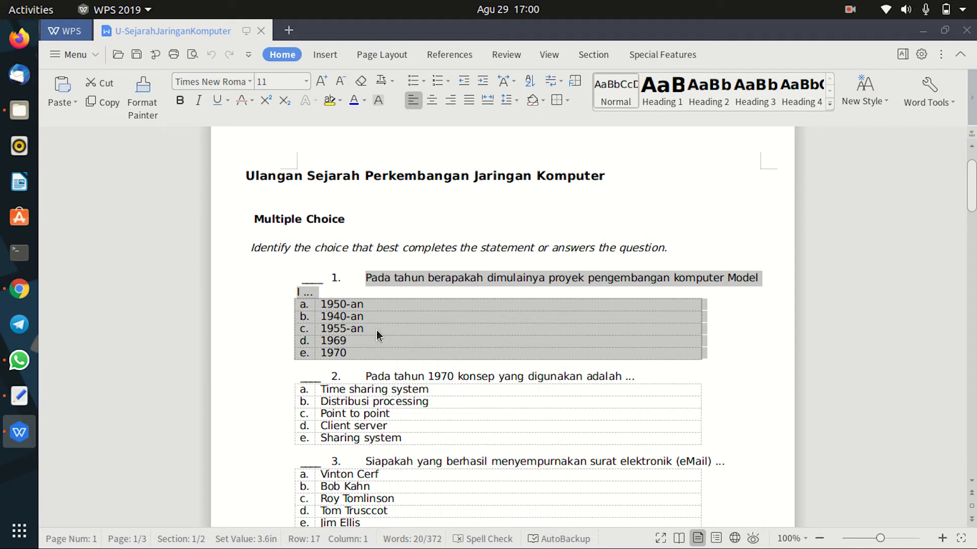
Step: Paste the copied question 1 text into Quizizz's question field
{"action": "left_click", "coordinate": [19, 289]}
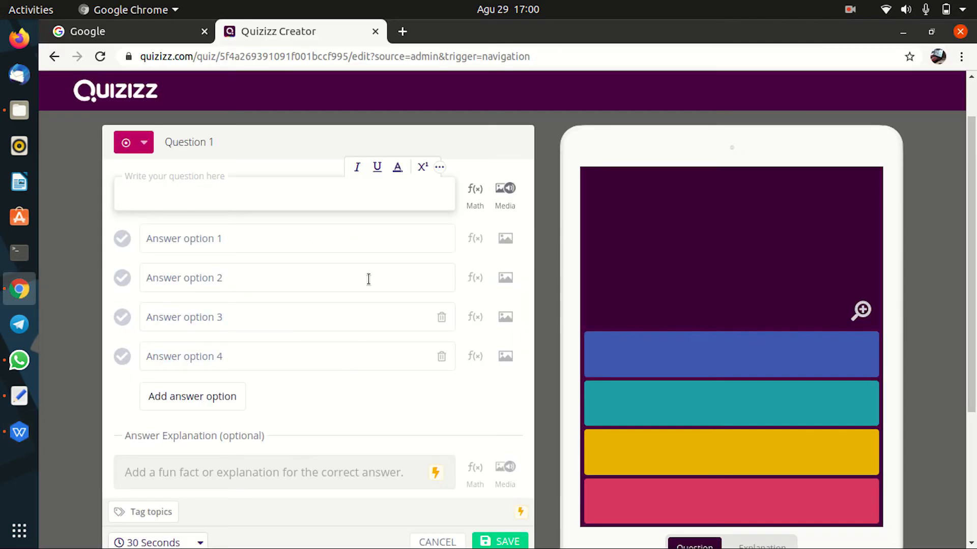
{"action": "right_click", "coordinate": [137, 194]}
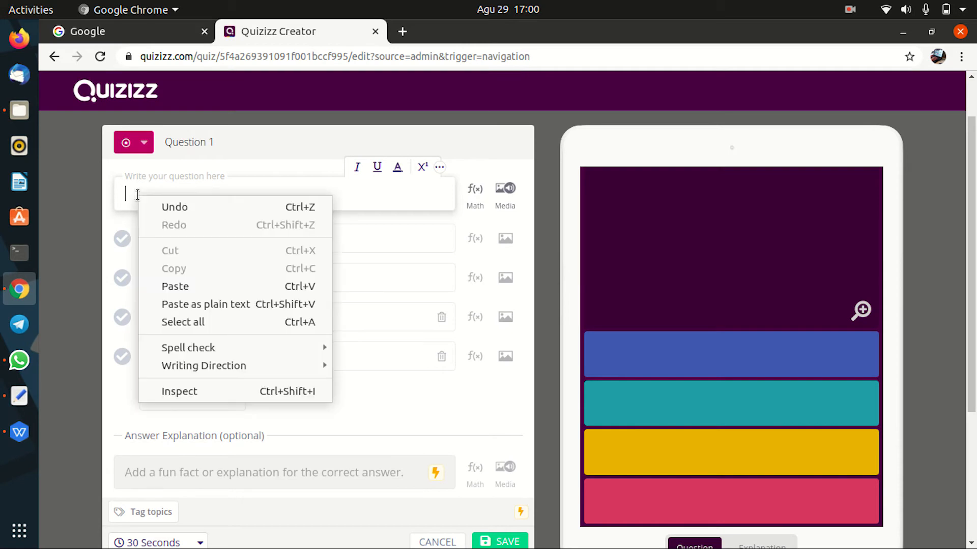
{"action": "left_click", "coordinate": [202, 288]}
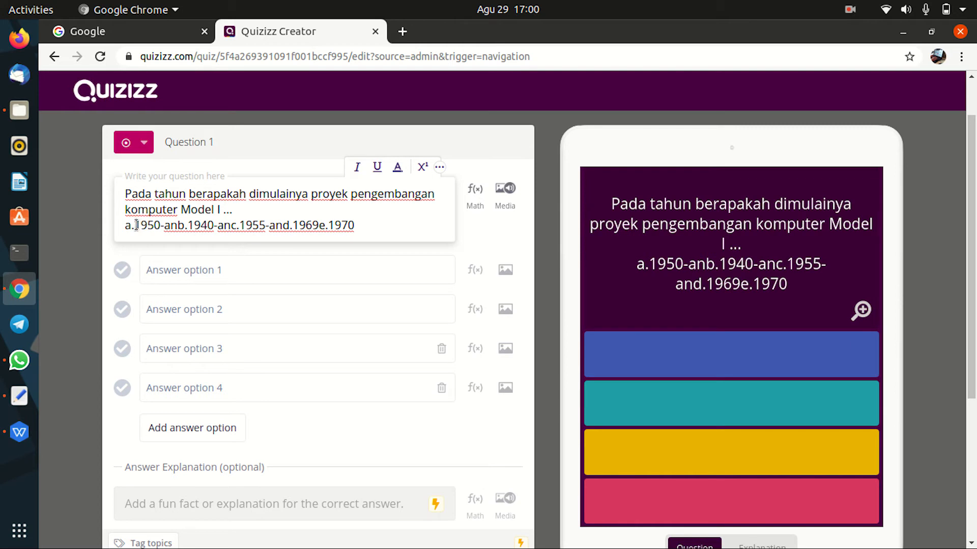
{"action": "left_click_drag", "start_coordinate": [123, 225], "coordinate": [374, 222]}
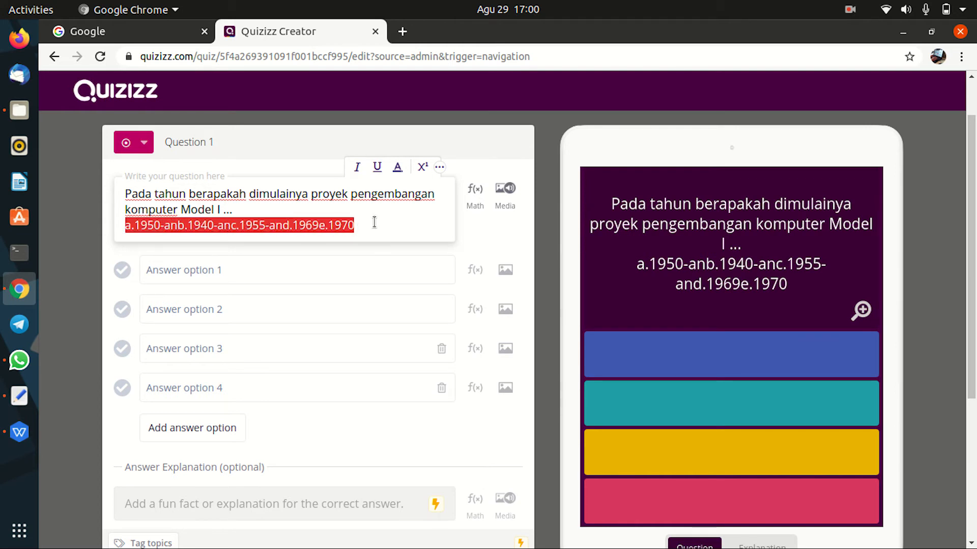
{"action": "left_click", "coordinate": [230, 226]}
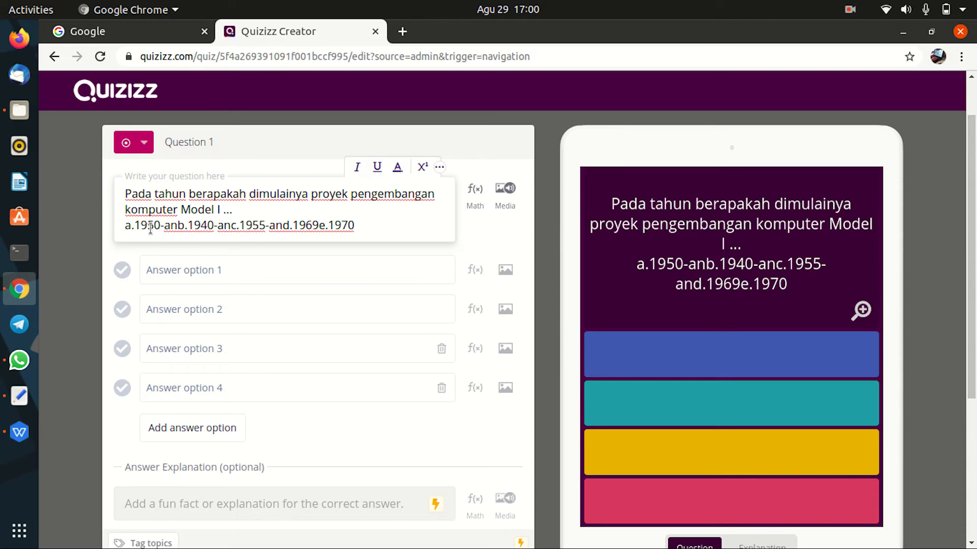
Step: Move 1950-an and 1940-an from the question text into answer options 1 and 2
{"action": "left_click_drag", "start_coordinate": [166, 231], "coordinate": [178, 226]}
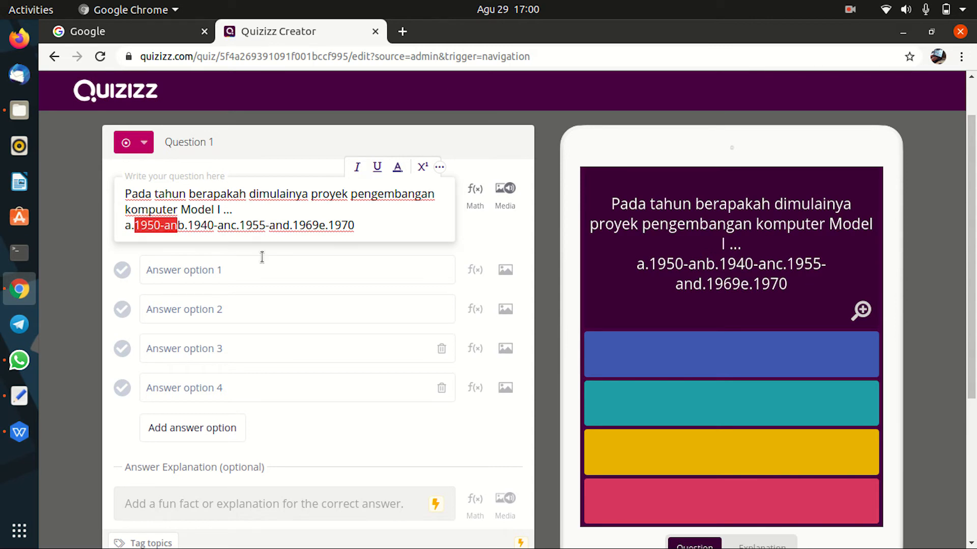
{"action": "key", "text": "BackSpace"}
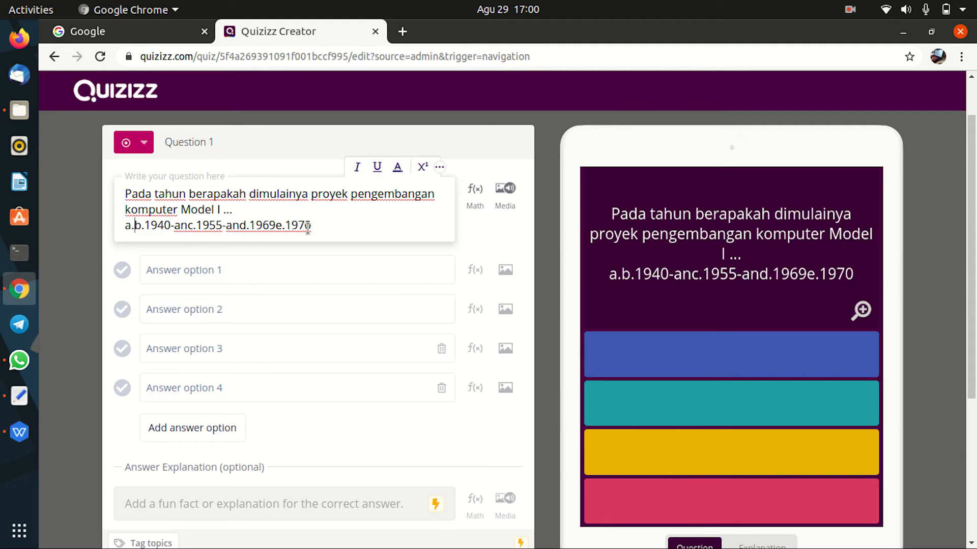
{"action": "left_click", "coordinate": [188, 269]}
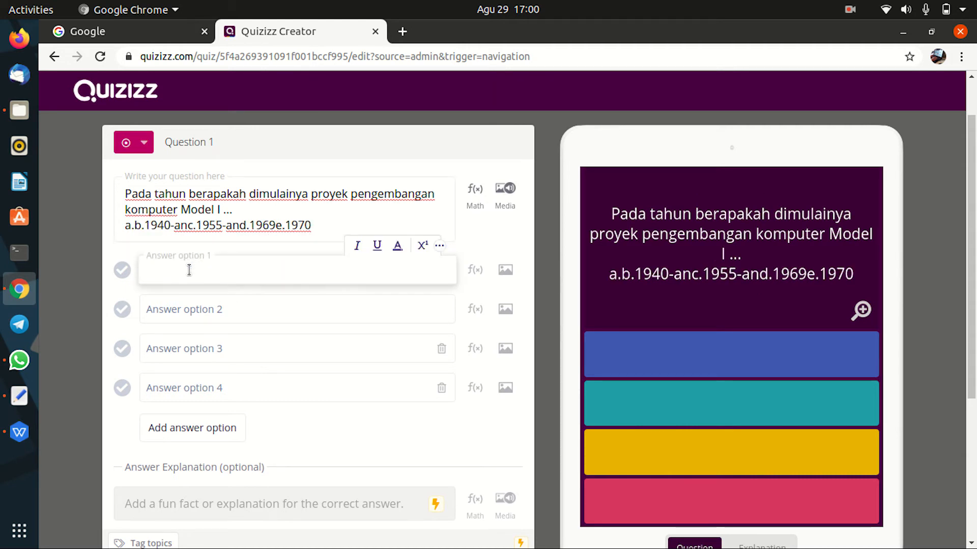
{"action": "key", "text": "ctrl+v"}
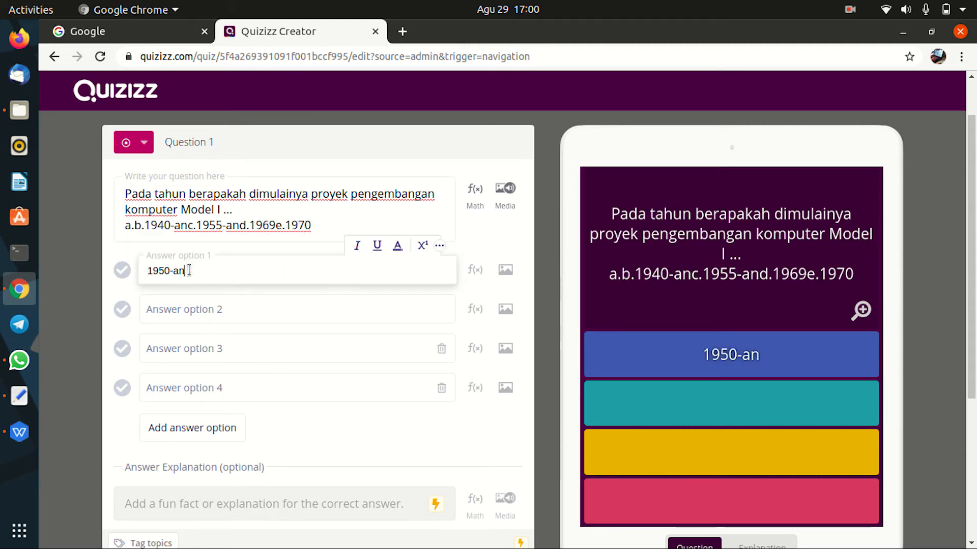
{"action": "left_click", "coordinate": [146, 225]}
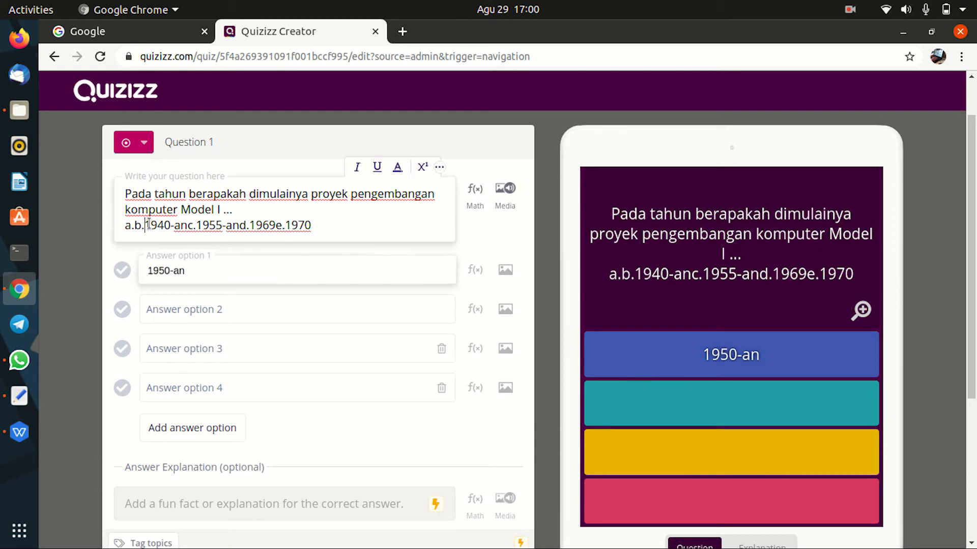
{"action": "left_click", "coordinate": [186, 226], "text": "shift"}
{"action": "key", "text": "BackSpace"}
{"action": "left_click", "coordinate": [161, 306]}
{"action": "key", "text": "ctrl+v"}
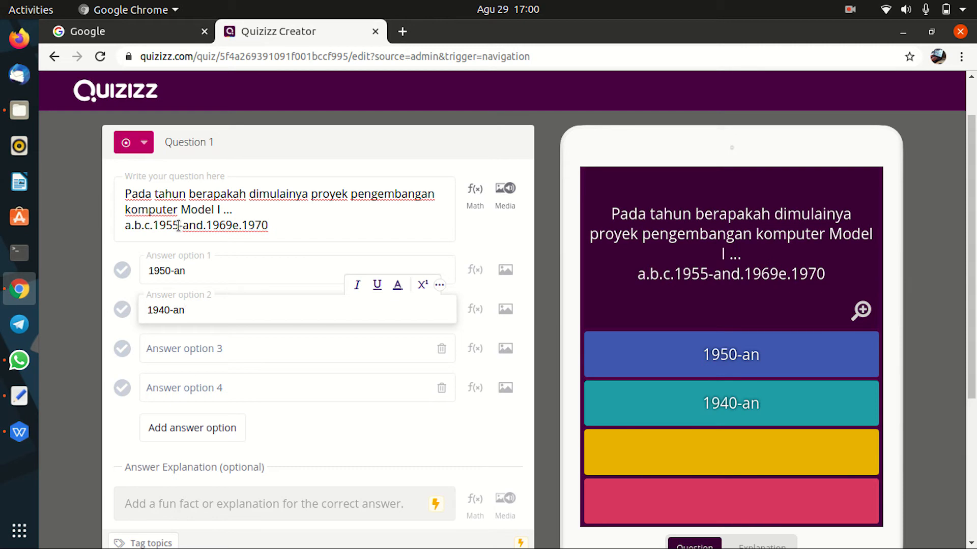
Step: Move 1955-an and 1969 from the question text into answer options 3 and 4
{"action": "left_click", "coordinate": [153, 225]}
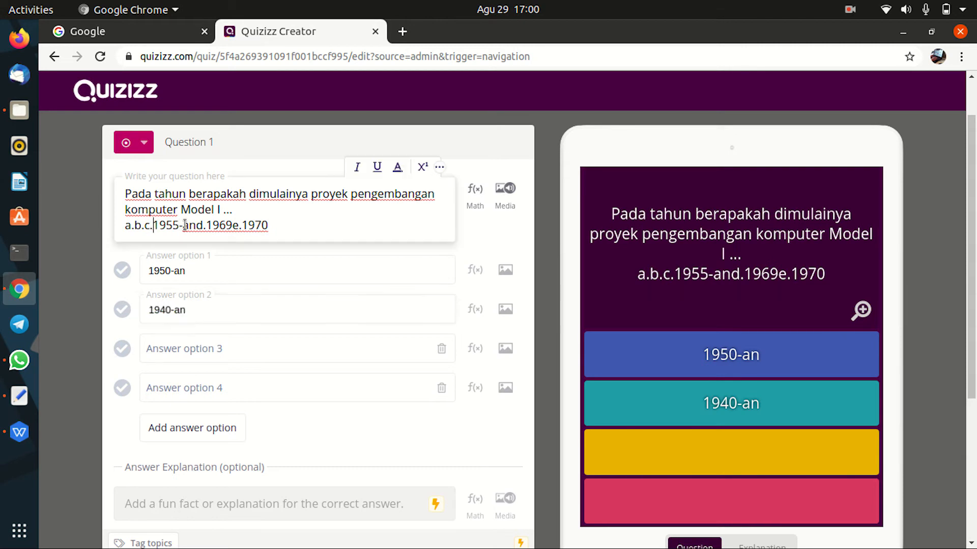
{"action": "left_click", "coordinate": [196, 225], "text": "shift"}
{"action": "key", "text": "ctrl+x"}
{"action": "left_click", "coordinate": [202, 346]}
{"action": "key", "text": "ctrl+v"}
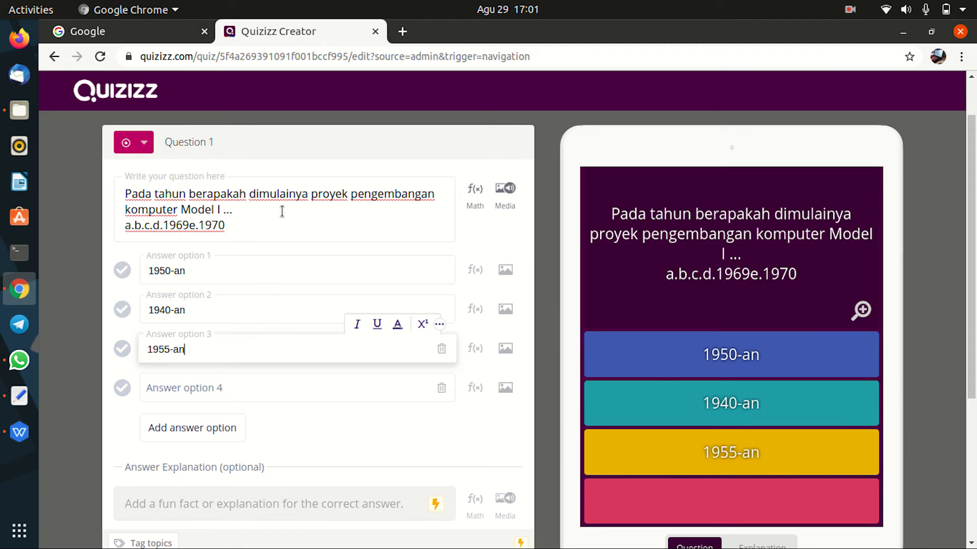
{"action": "left_click", "coordinate": [164, 225]}
{"action": "left_click", "coordinate": [190, 226], "text": "shift"}
{"action": "key", "text": "ctrl+x"}
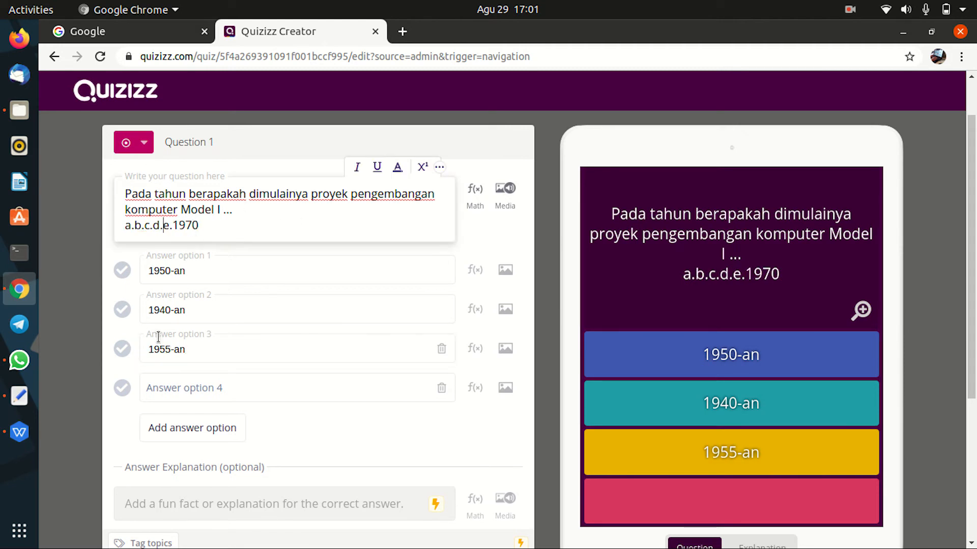
{"action": "left_click", "coordinate": [169, 382]}
{"action": "key", "text": "ctrl+v"}
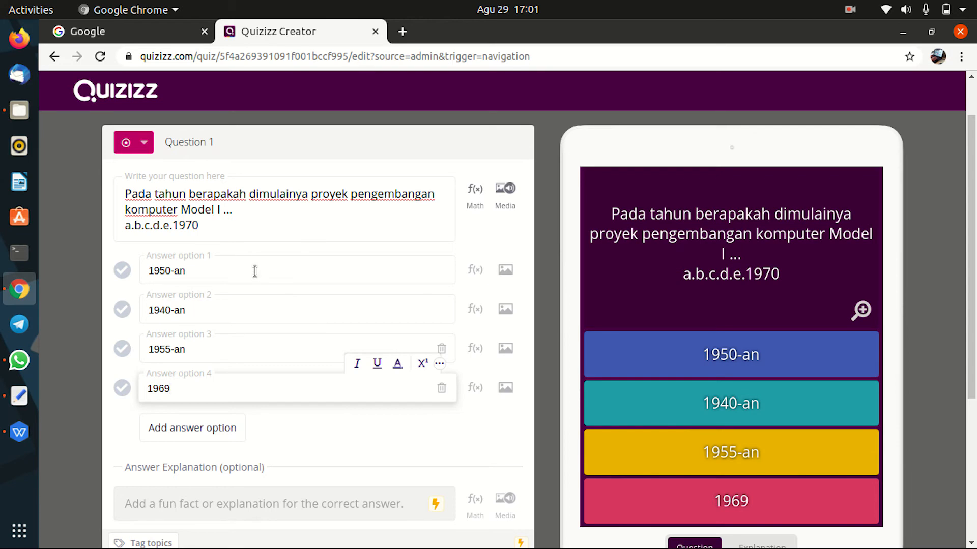
Step: Add a fifth answer option holding 1970 and delete the leftover choice letters
{"action": "left_click", "coordinate": [204, 433]}
{"action": "left_click", "coordinate": [175, 225]}
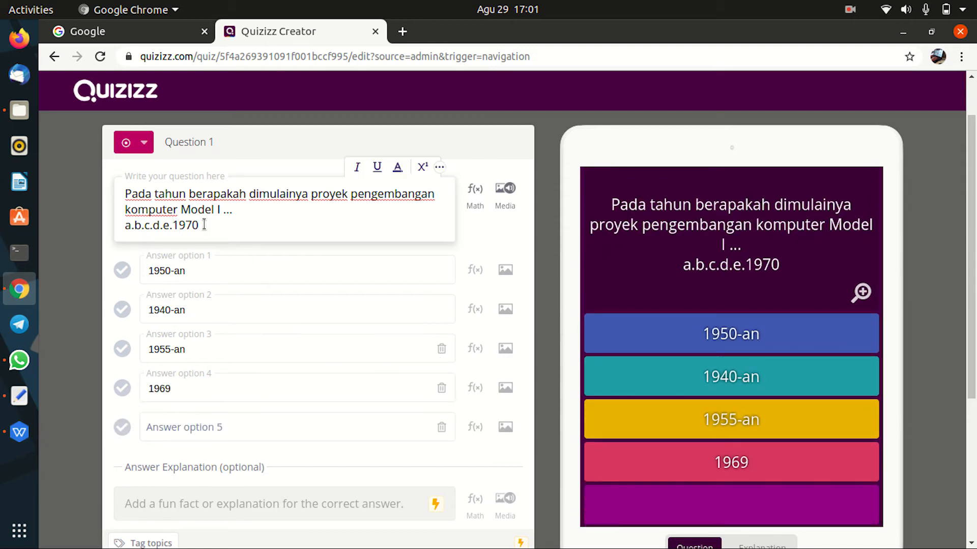
{"action": "double_click", "coordinate": [204, 225]}
{"action": "key", "text": "BackSpace"}
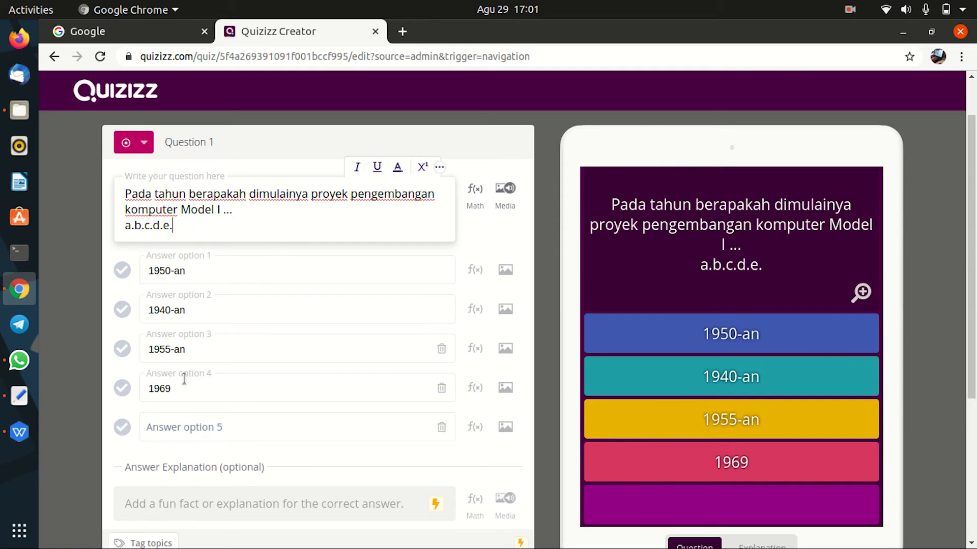
{"action": "left_click", "coordinate": [182, 429]}
{"action": "key", "text": "ctrl+v"}
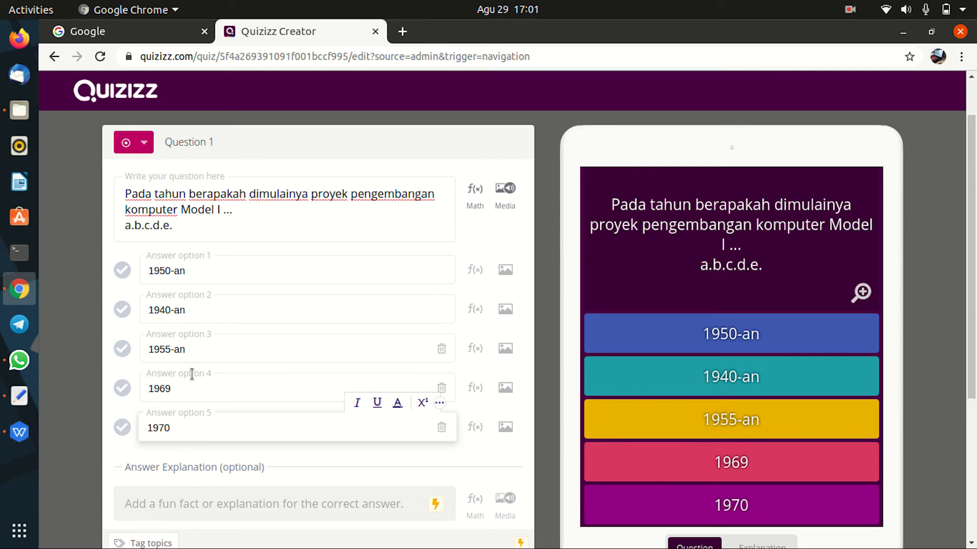
{"action": "left_click", "coordinate": [184, 230]}
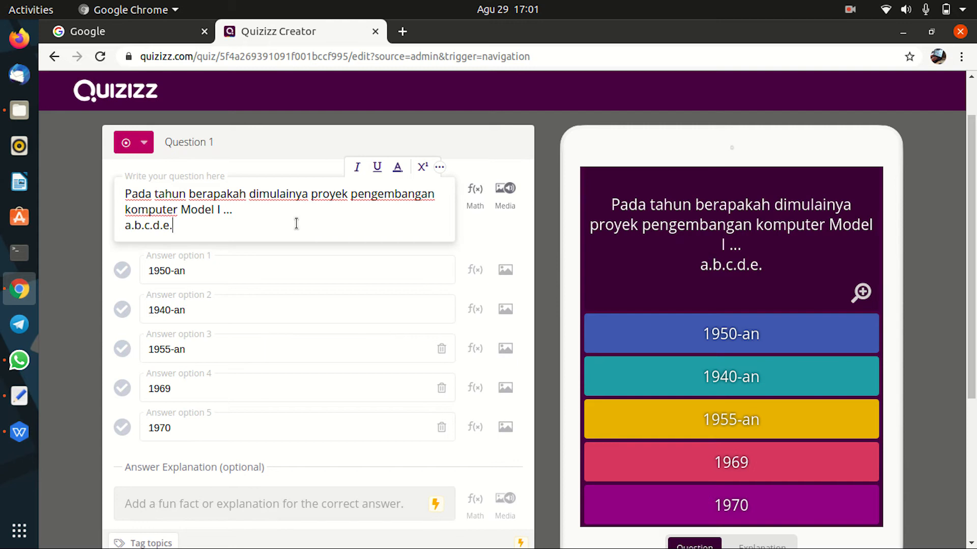
{"action": "key", "text": "BackSpace"}
{"action": "key", "text": "BackSpace"}
{"action": "key", "text": "BackSpace"}
{"action": "key", "text": "BackSpace"}
{"action": "key", "text": "BackSpace"}
{"action": "key", "text": "BackSpace"}
{"action": "key", "text": "BackSpace"}
{"action": "key", "text": "BackSpace"}
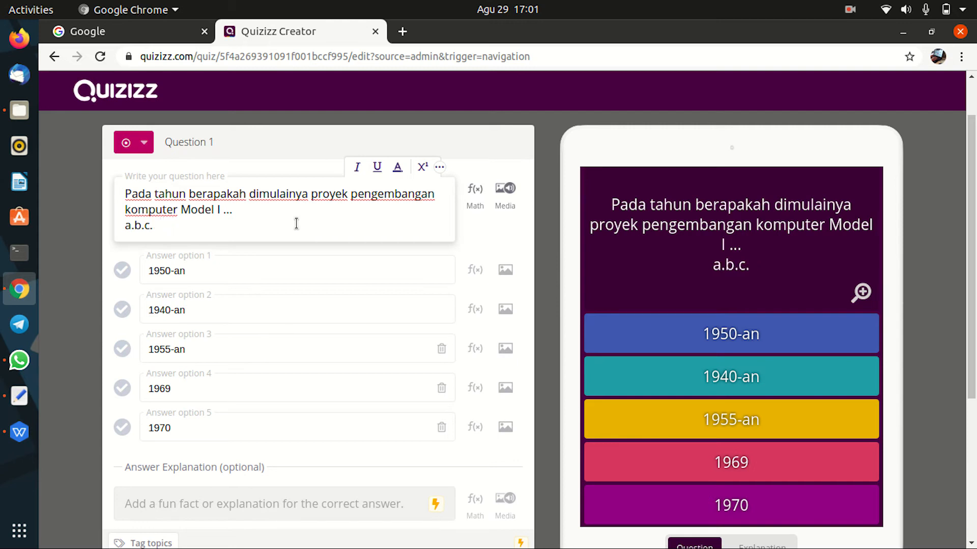
{"action": "key", "text": "BackSpace"}
{"action": "key", "text": "BackSpace"}
{"action": "key", "text": "BackSpace"}
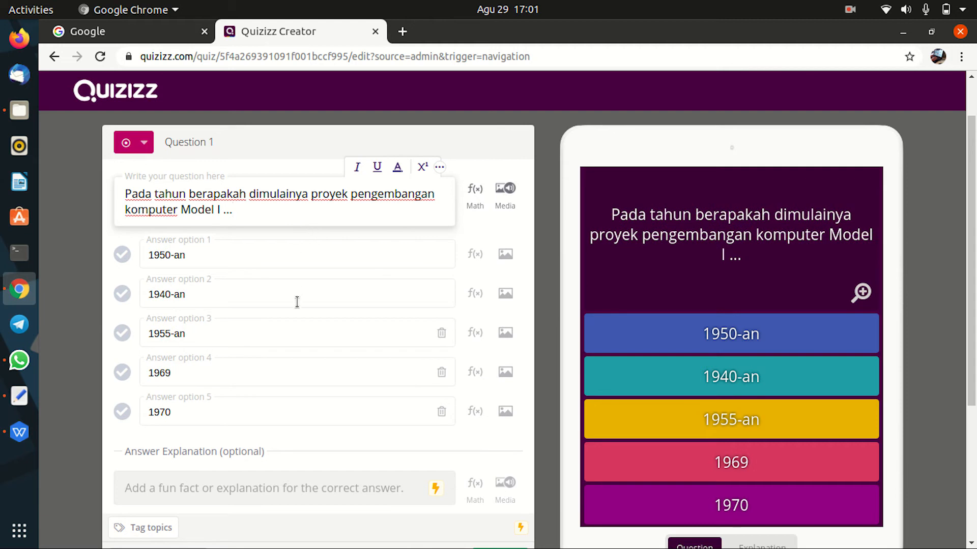
{"action": "scroll", "coordinate": [271, 370], "scroll_direction": "down", "scroll_amount": 1}
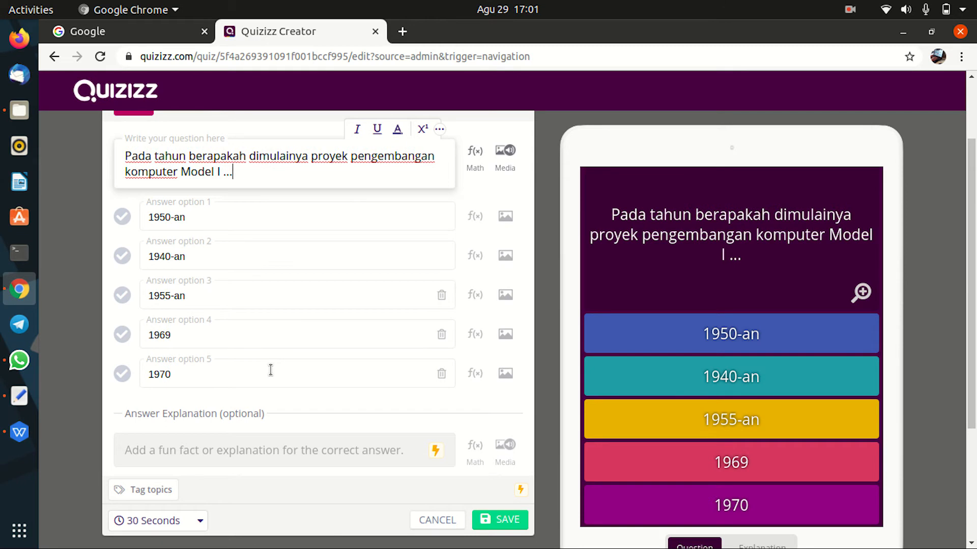
{"action": "scroll", "coordinate": [270, 370], "scroll_direction": "up", "scroll_amount": 1}
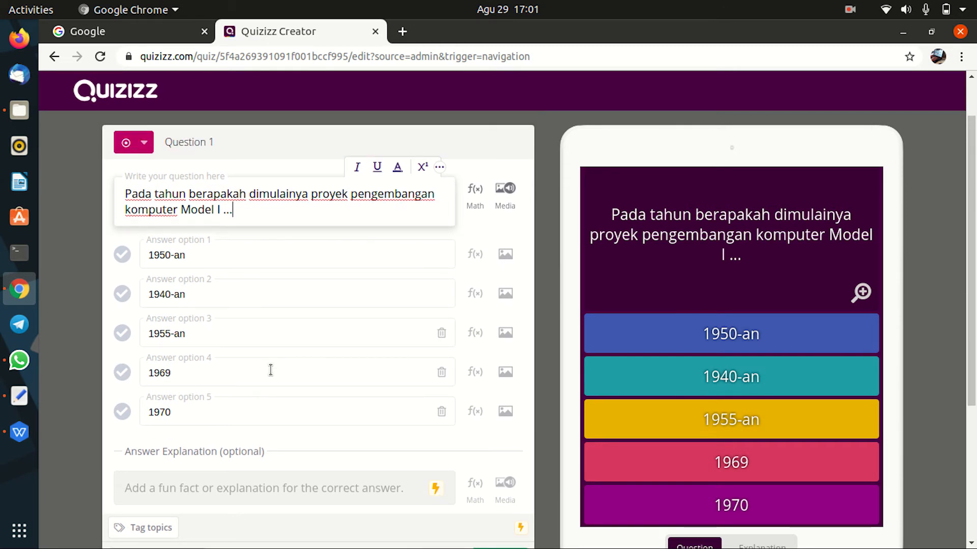
{"action": "left_click", "coordinate": [123, 295]}
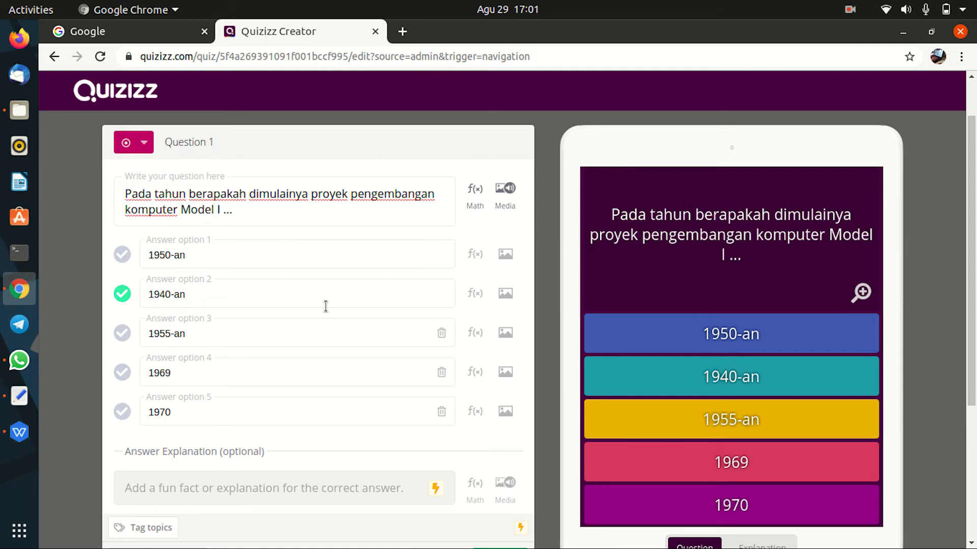
{"action": "scroll", "coordinate": [326, 306], "scroll_direction": "down", "scroll_amount": 3}
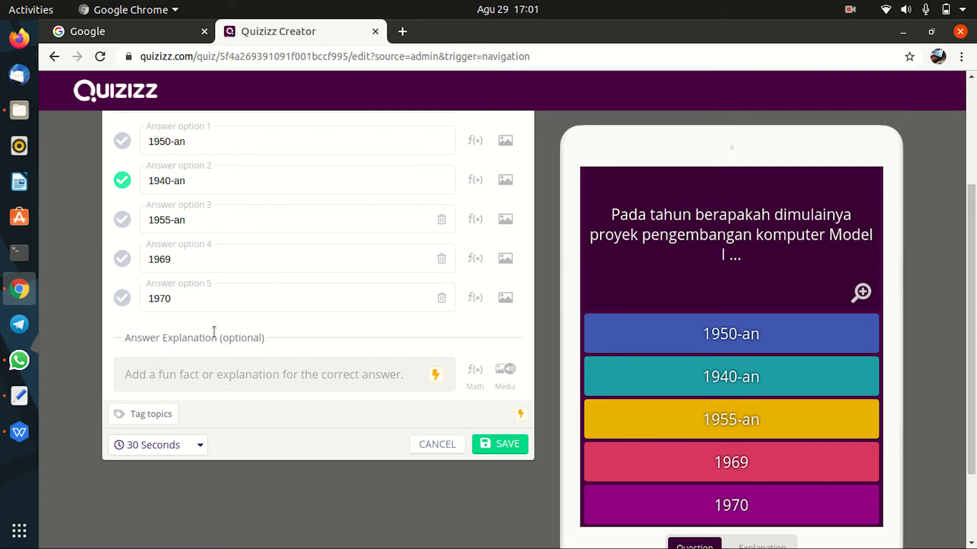
{"action": "scroll", "coordinate": [275, 341], "scroll_direction": "up", "scroll_amount": 1}
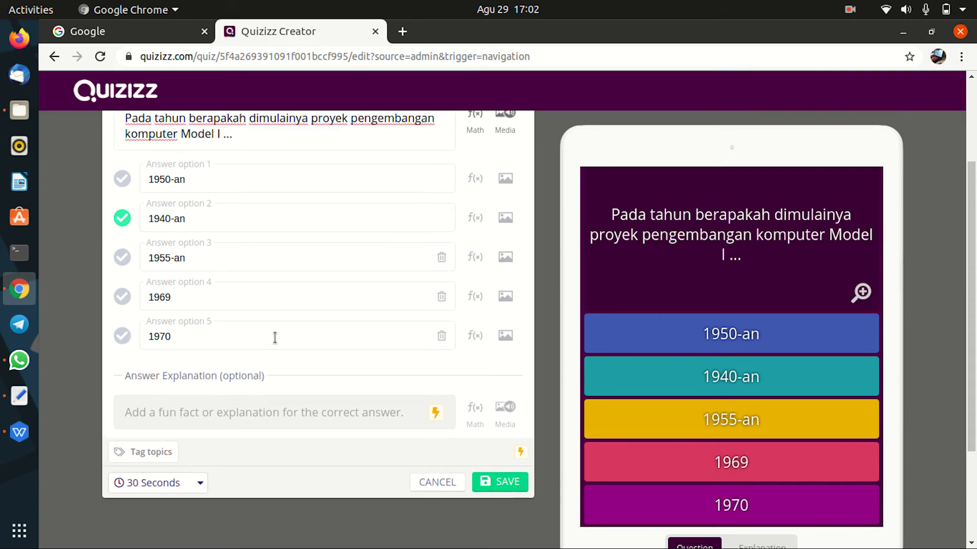
{"action": "scroll", "coordinate": [280, 430], "scroll_direction": "down", "scroll_amount": 1}
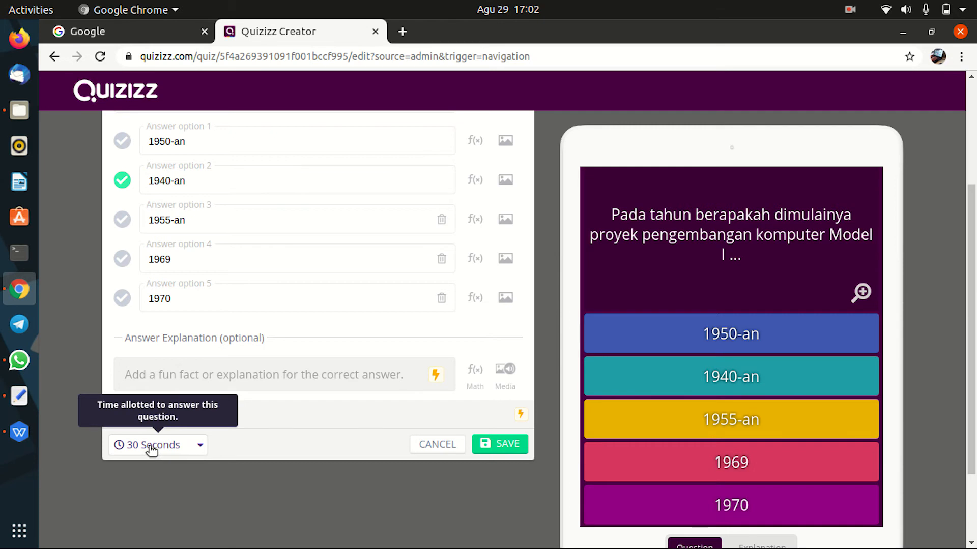
Step: Change Question 1's time limit from 30 to 20 seconds
{"action": "left_click", "coordinate": [200, 447]}
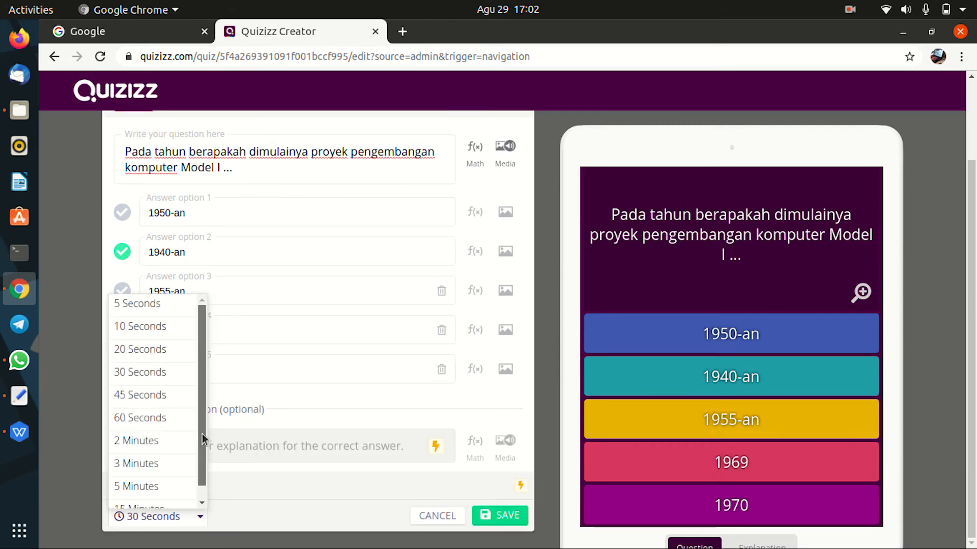
{"action": "mouse_move", "coordinate": [203, 429]}
{"action": "left_mouse_down"}
{"action": "mouse_move", "coordinate": [203, 460]}
{"action": "mouse_move", "coordinate": [206, 421]}
{"action": "left_mouse_up"}
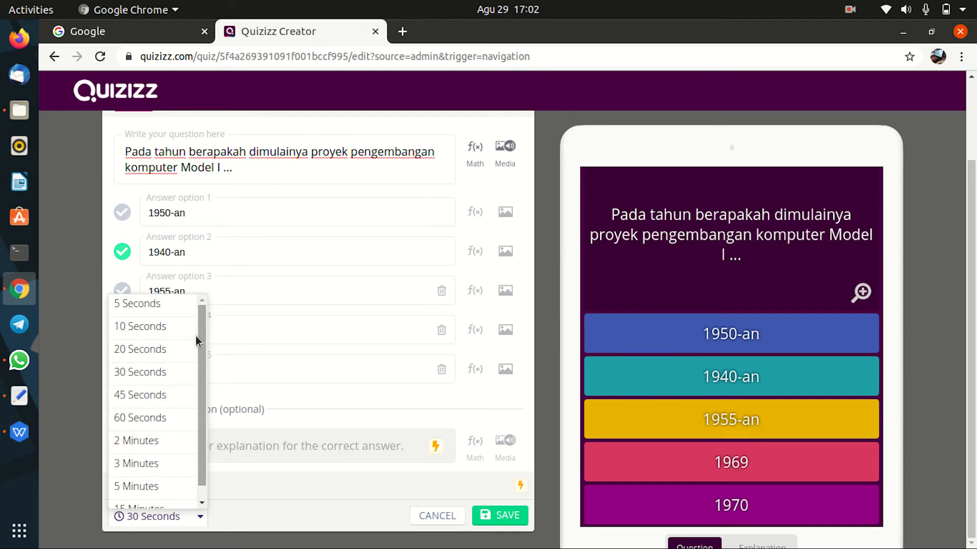
{"action": "left_click", "coordinate": [145, 353]}
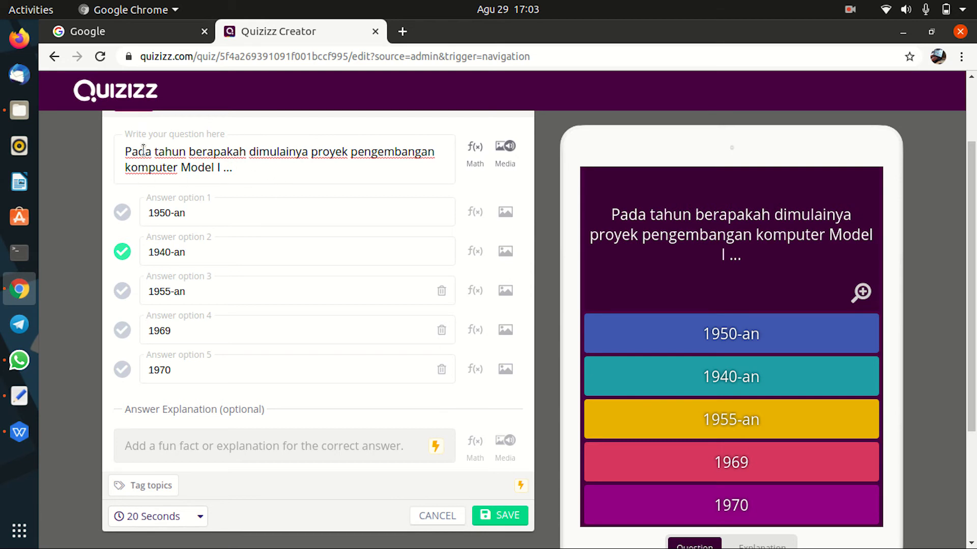
Step: Select and deselect parts of Question 1's text to review it
{"action": "left_click_drag", "start_coordinate": [125, 151], "coordinate": [258, 174]}
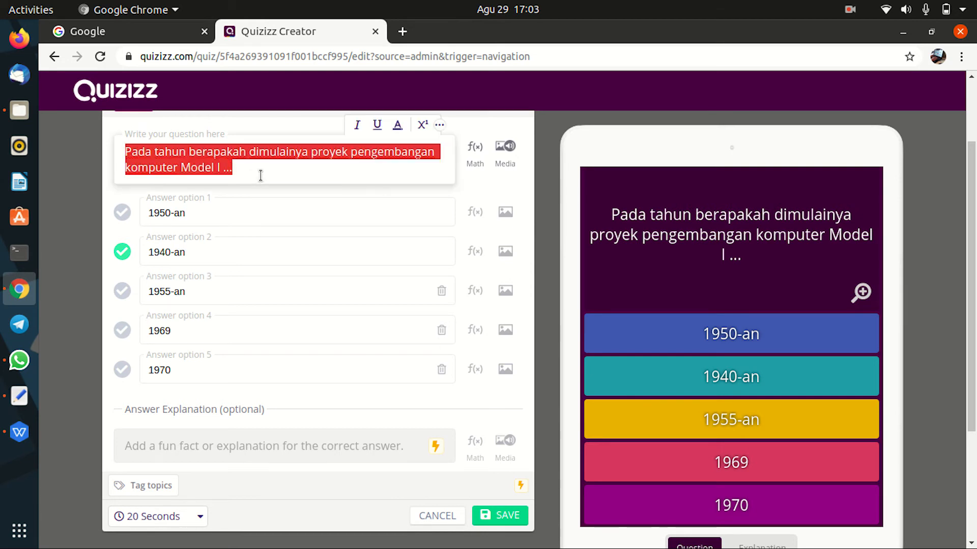
{"action": "left_click", "coordinate": [260, 175]}
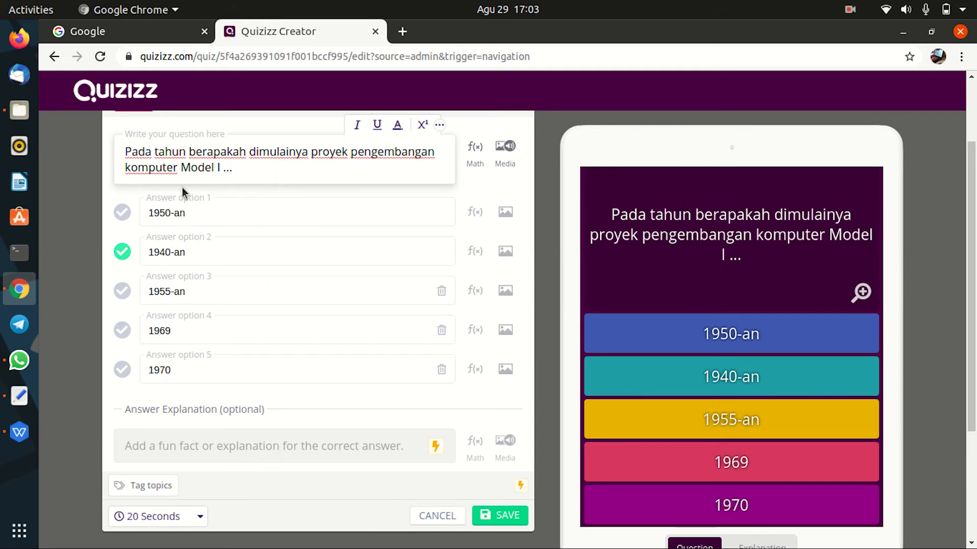
{"action": "left_click_drag", "start_coordinate": [137, 152], "coordinate": [233, 173]}
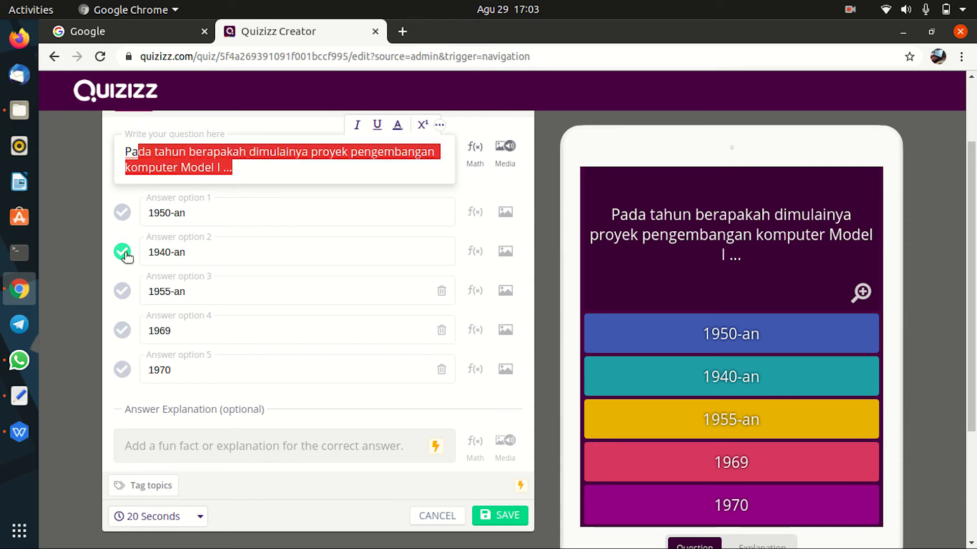
{"action": "left_click", "coordinate": [249, 521]}
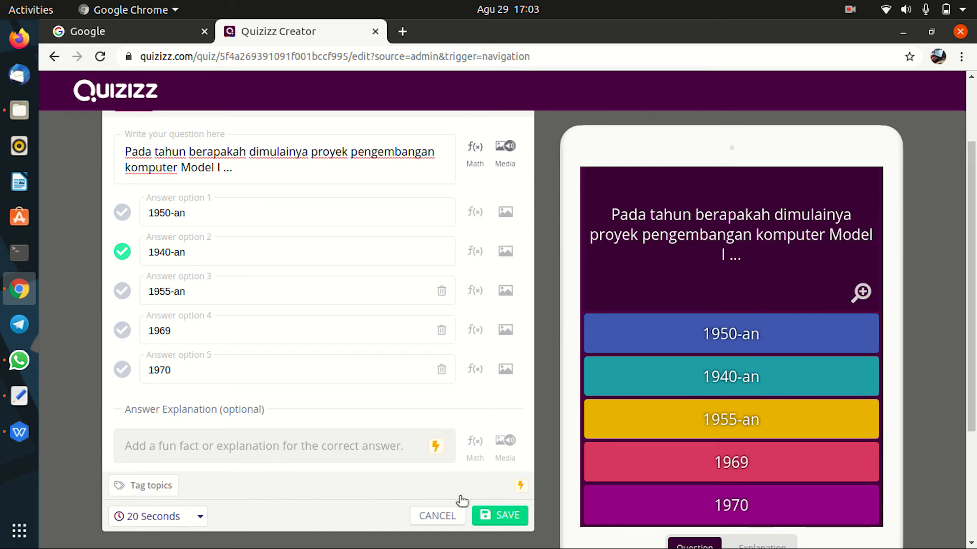
Step: Save Question 1 and start a blank multiple-choice Question 2
{"action": "left_click", "coordinate": [507, 517]}
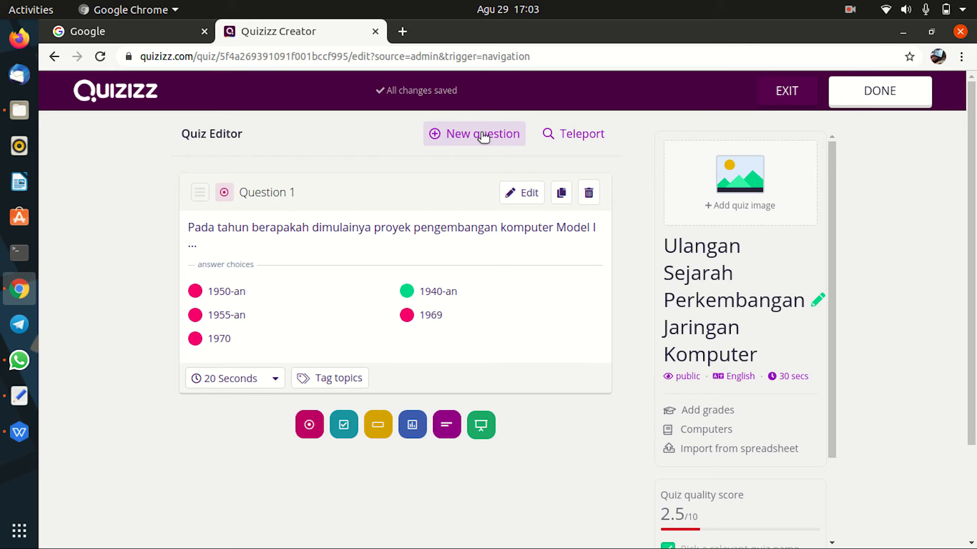
{"action": "left_click", "coordinate": [309, 425]}
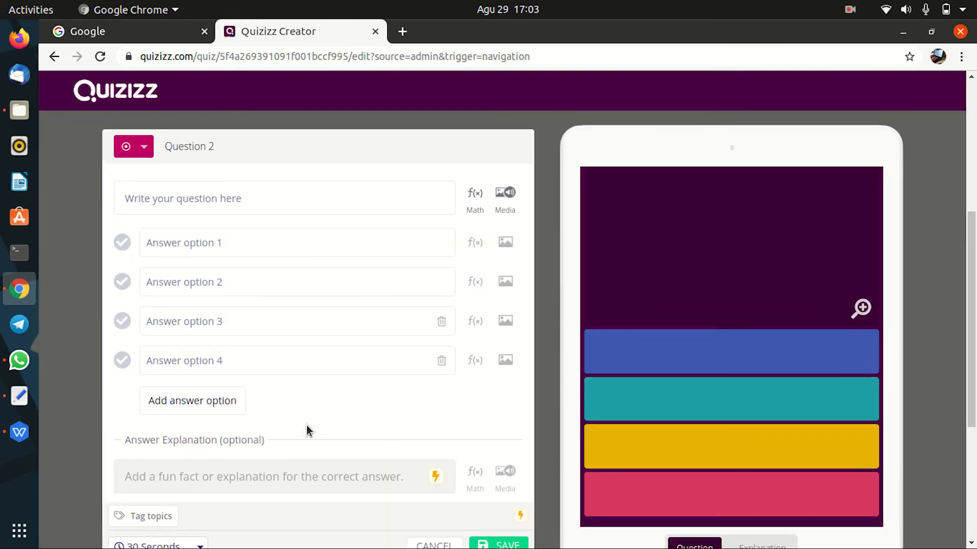
{"action": "left_click", "coordinate": [220, 197]}
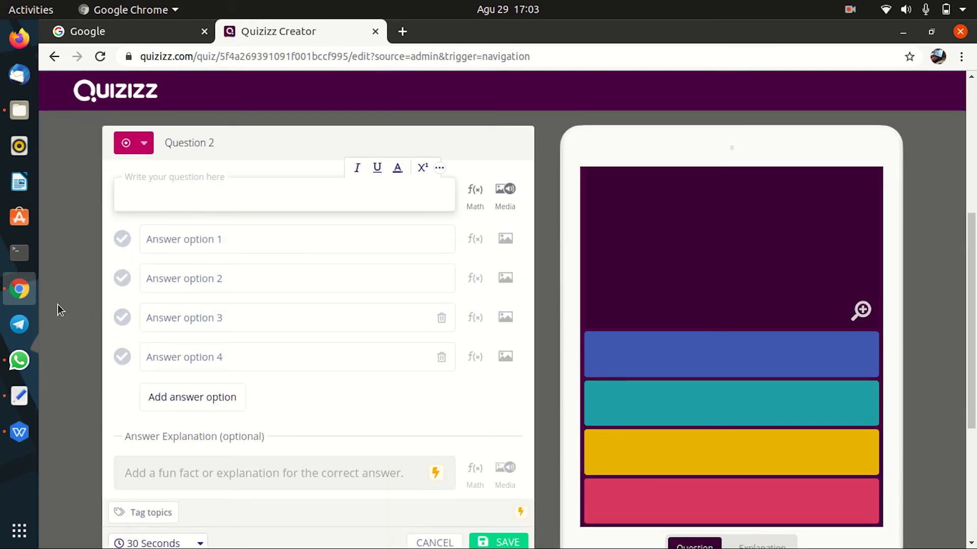
Step: Copy question 2 and its five answers from the WPS Writer document
{"action": "left_click", "coordinate": [18, 396]}
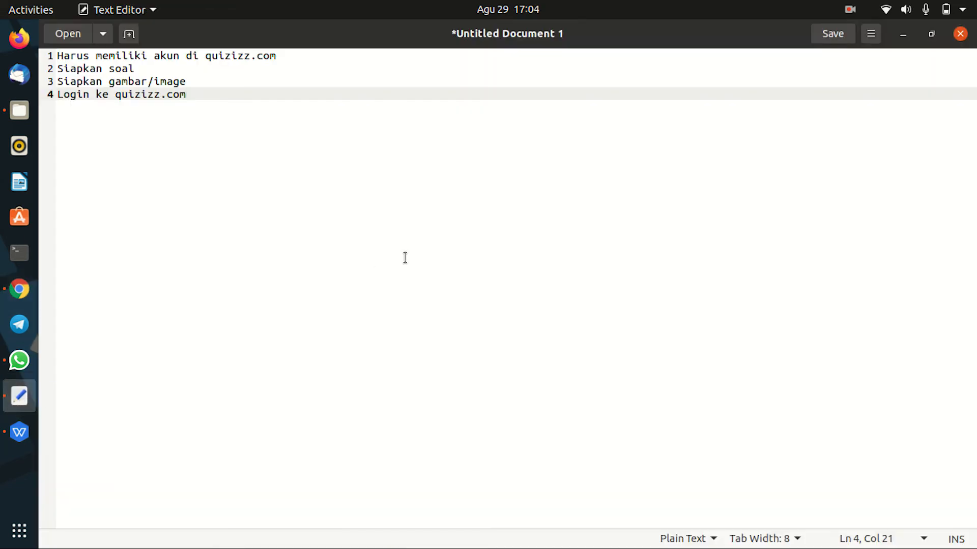
{"action": "left_click", "coordinate": [902, 36]}
{"action": "left_click", "coordinate": [20, 432]}
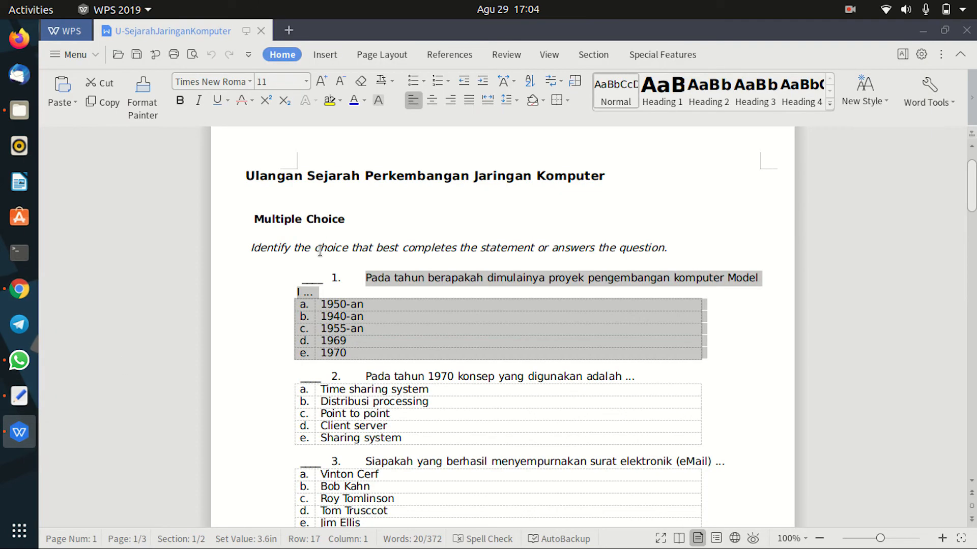
{"action": "scroll", "coordinate": [377, 351], "scroll_direction": "down", "scroll_amount": 2}
{"action": "left_click_drag", "start_coordinate": [366, 297], "coordinate": [422, 358]}
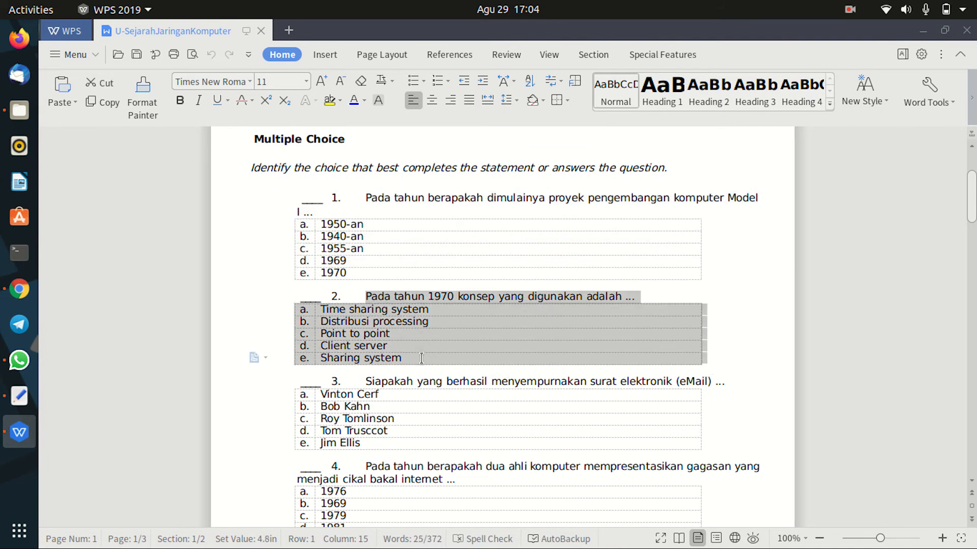
{"action": "right_click", "coordinate": [406, 347]}
{"action": "left_click", "coordinate": [429, 364]}
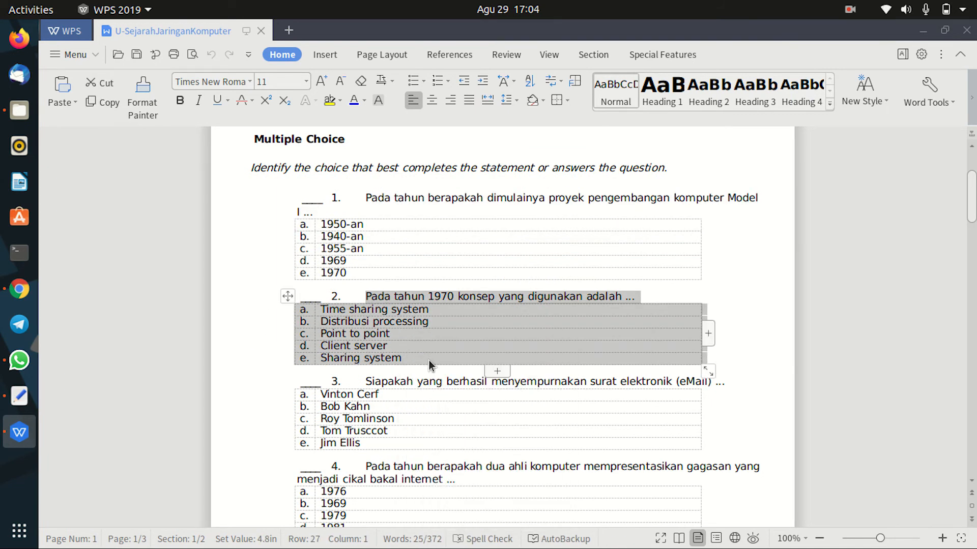
Step: Paste the copied question 2 text into Quizizz's Question 2 field
{"action": "left_click", "coordinate": [19, 289]}
{"action": "left_click", "coordinate": [170, 197]}
{"action": "right_click", "coordinate": [170, 197]}
{"action": "left_click", "coordinate": [216, 288]}
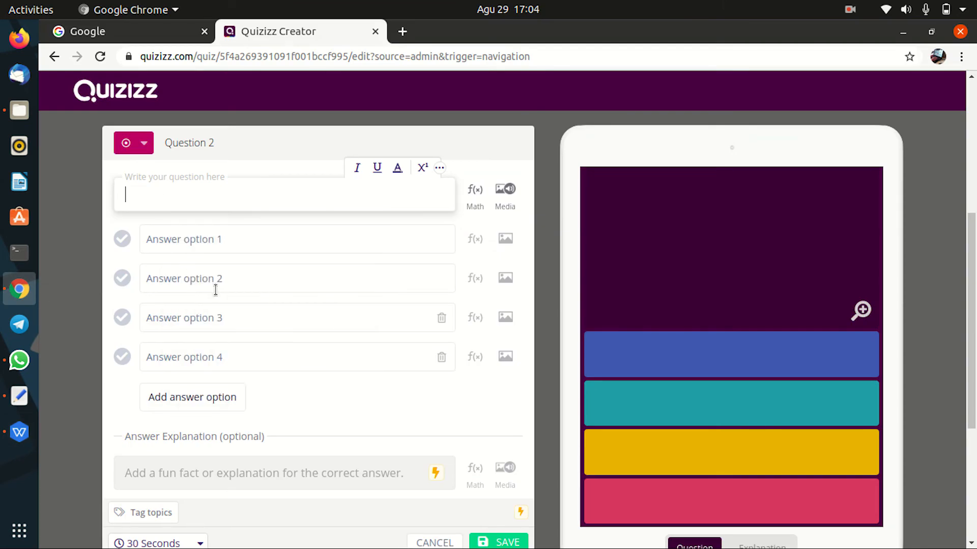
Step: Move 'Time sharing system' and 'Distribusi processing' from the question into answer options 1 and 2
{"action": "left_click", "coordinate": [134, 210]}
{"action": "left_click", "coordinate": [244, 211], "text": "shift"}
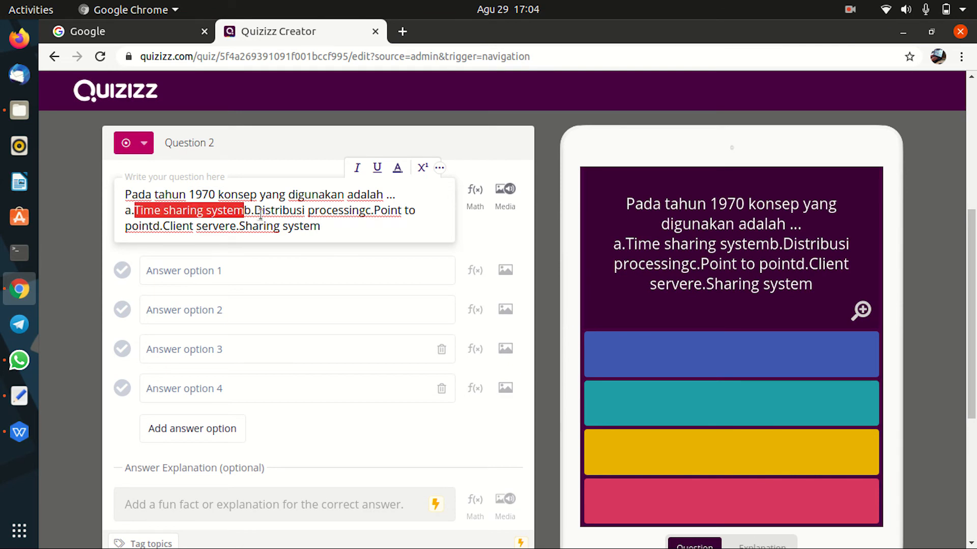
{"action": "key", "text": "ctrl+x"}
{"action": "left_click", "coordinate": [220, 271]}
{"action": "key", "text": "ctrl+v"}
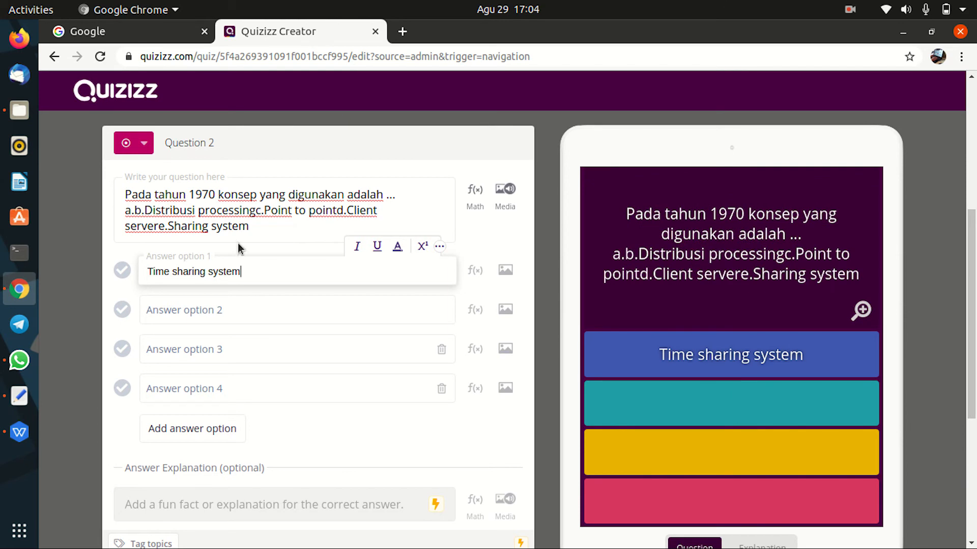
{"action": "left_click", "coordinate": [145, 211]}
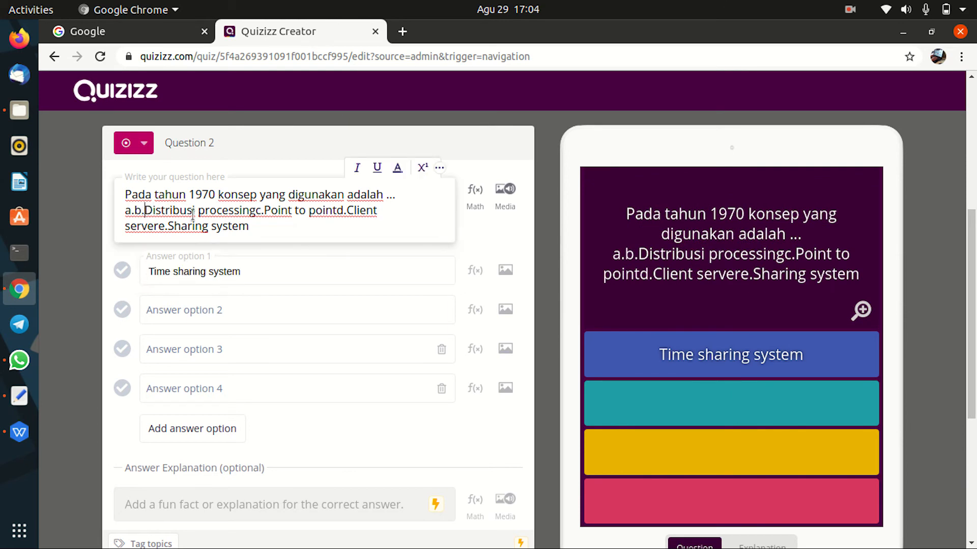
{"action": "left_click", "coordinate": [257, 210], "text": "shift"}
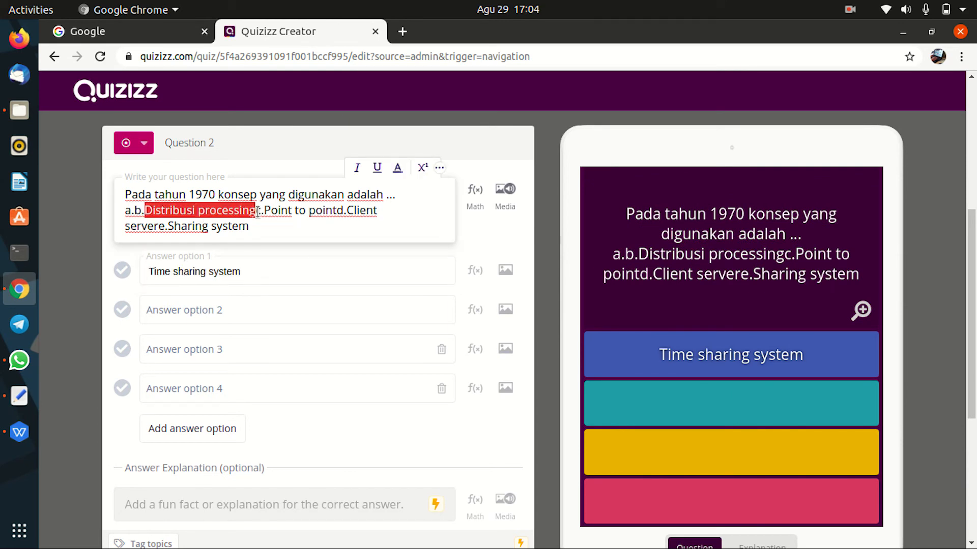
{"action": "key", "text": "ctrl+x"}
{"action": "left_click", "coordinate": [209, 296]}
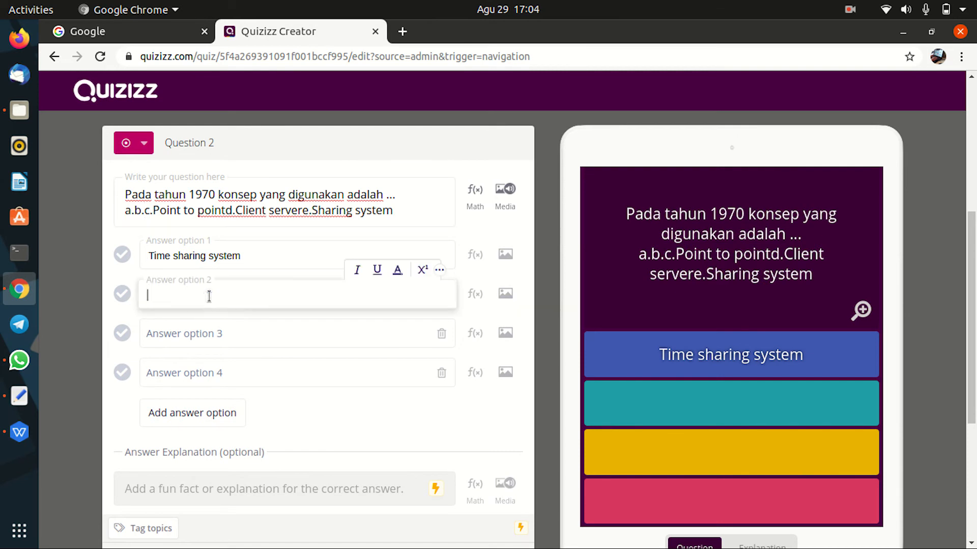
{"action": "key", "text": "ctrl+v"}
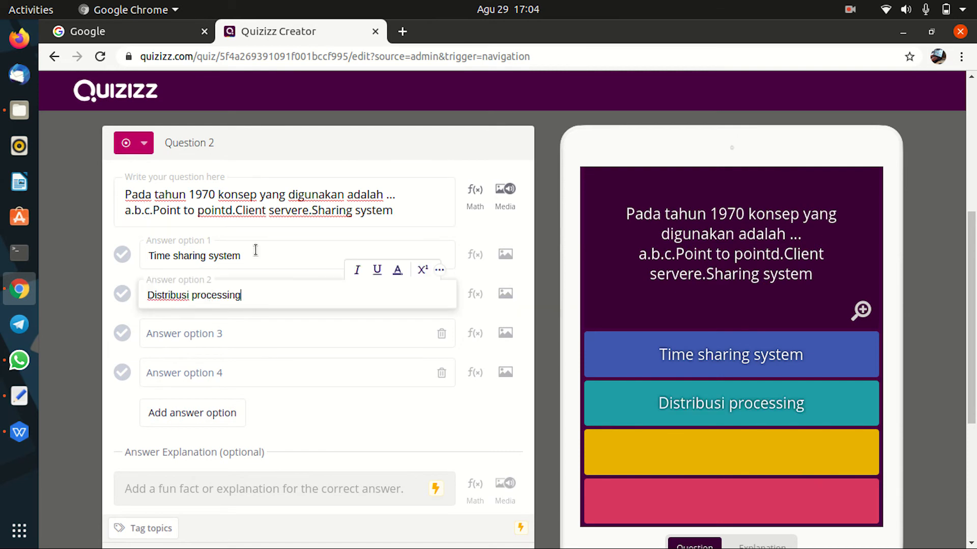
Step: Move 'Point to point' and 'Client server' from the question into answer options 3 and 4
{"action": "left_click", "coordinate": [155, 211]}
{"action": "left_click", "coordinate": [230, 214], "text": "shift"}
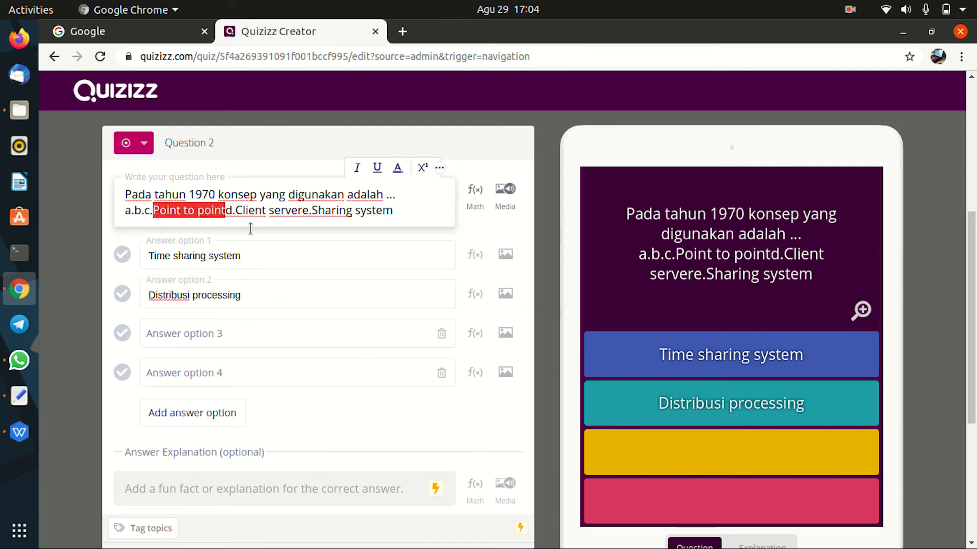
{"action": "key", "text": "ctrl+x"}
{"action": "left_click", "coordinate": [212, 329]}
{"action": "key", "text": "ctrl+v"}
{"action": "left_click", "coordinate": [162, 210]}
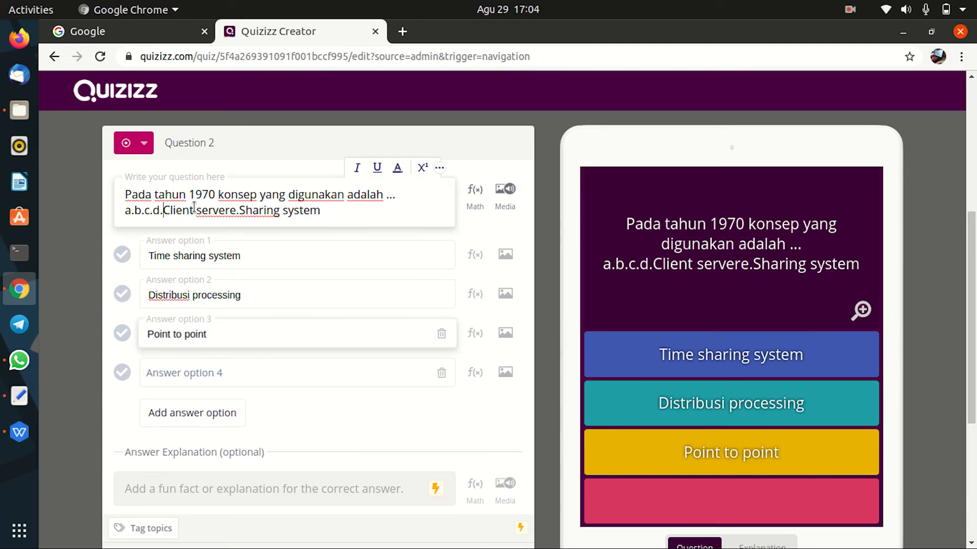
{"action": "left_click", "coordinate": [235, 211], "text": "shift"}
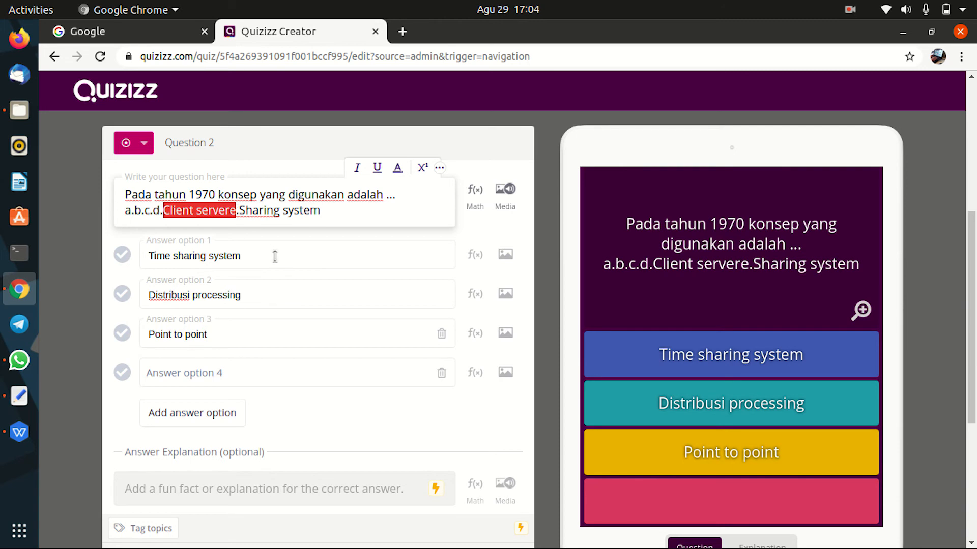
{"action": "key", "text": "shift+Left"}
{"action": "key", "text": "ctrl+x"}
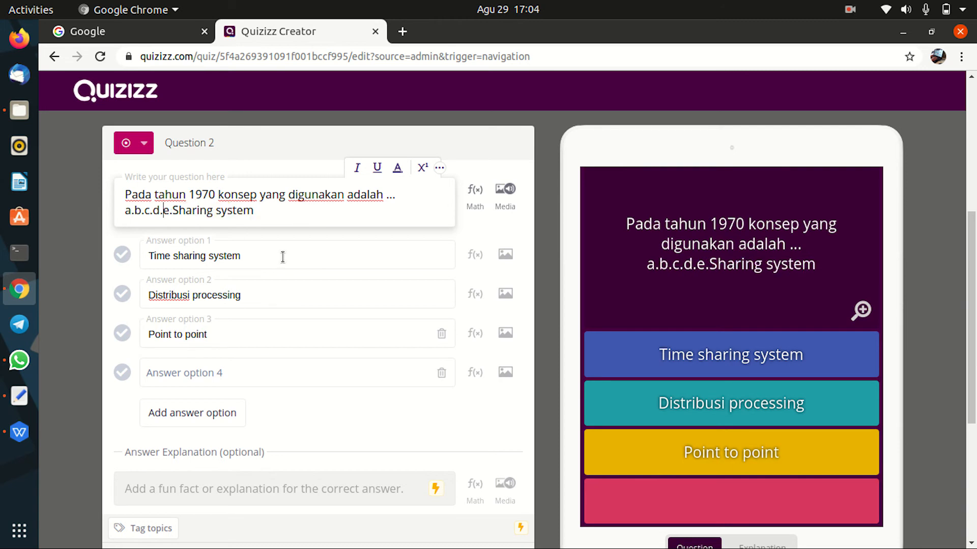
{"action": "left_click", "coordinate": [245, 376]}
{"action": "key", "text": "ctrl+v"}
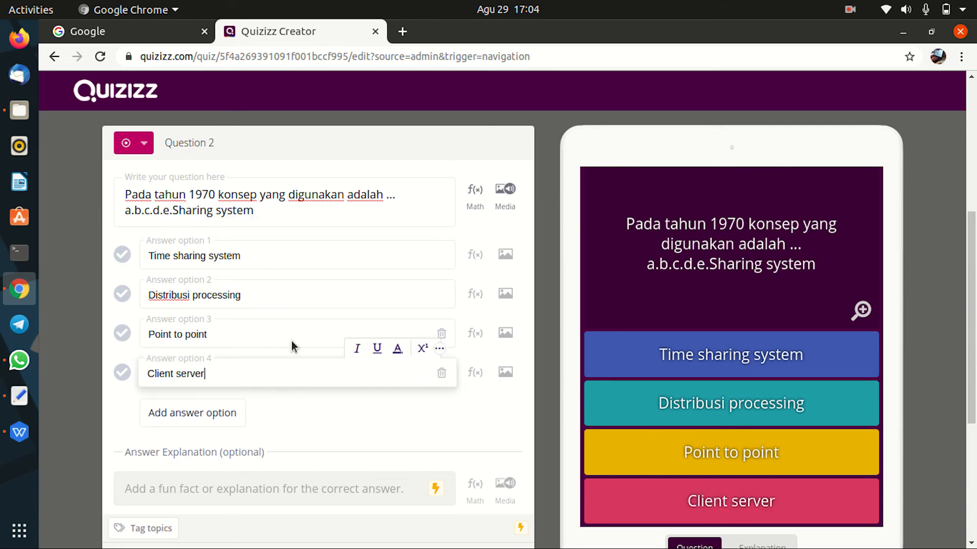
Step: Move 'Sharing system' into a new fifth answer option and delete the trailing 'a.b.c.d.e.'
{"action": "left_click", "coordinate": [177, 210]}
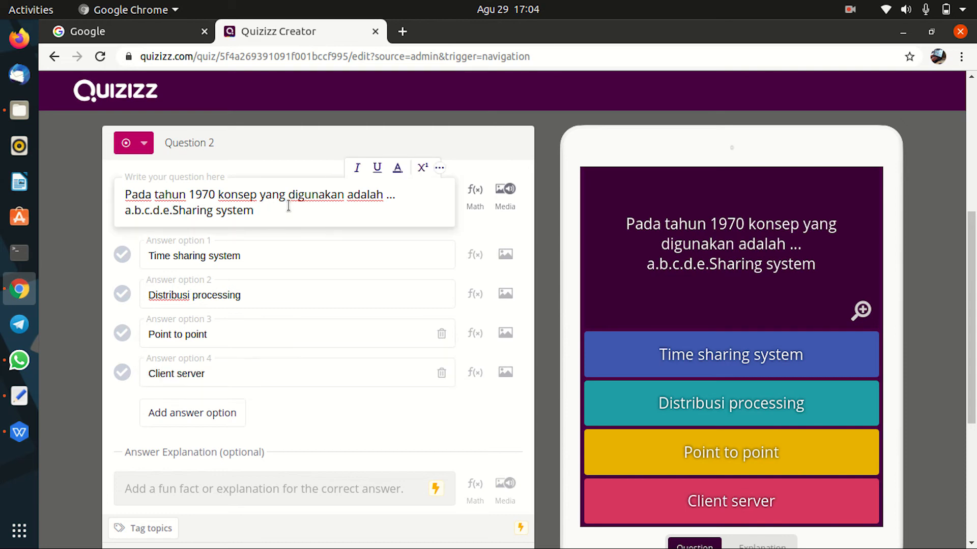
{"action": "key", "text": "shift+Right"}
{"action": "key", "text": "shift+Right"}
{"action": "key", "text": "shift+Right"}
{"action": "key", "text": "shift+Right"}
{"action": "key", "text": "shift+Right"}
{"action": "key", "text": "shift+Right"}
{"action": "key", "text": "shift+Right"}
{"action": "key", "text": "shift+Right"}
{"action": "key", "text": "shift+Right"}
{"action": "key", "text": "shift+Right"}
{"action": "key", "text": "ctrl+x"}
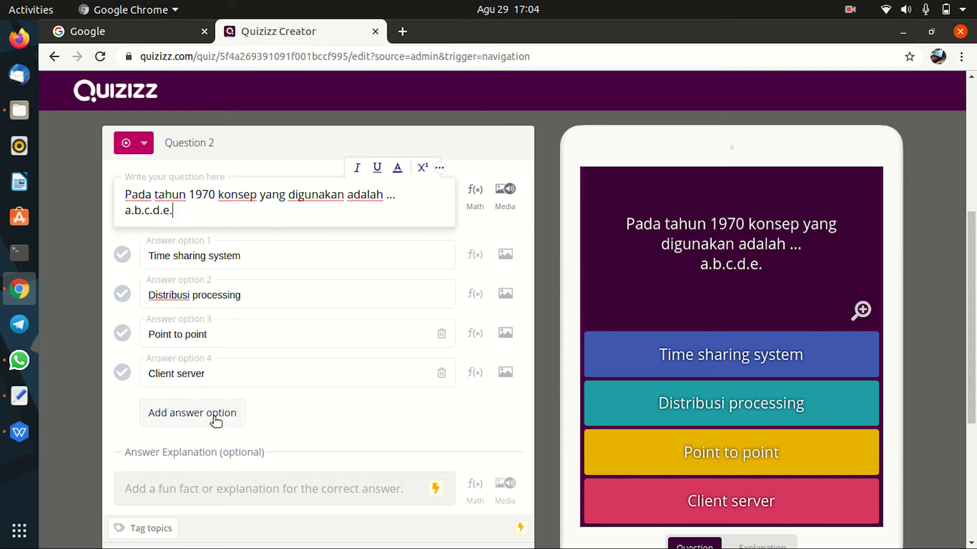
{"action": "left_click", "coordinate": [180, 414]}
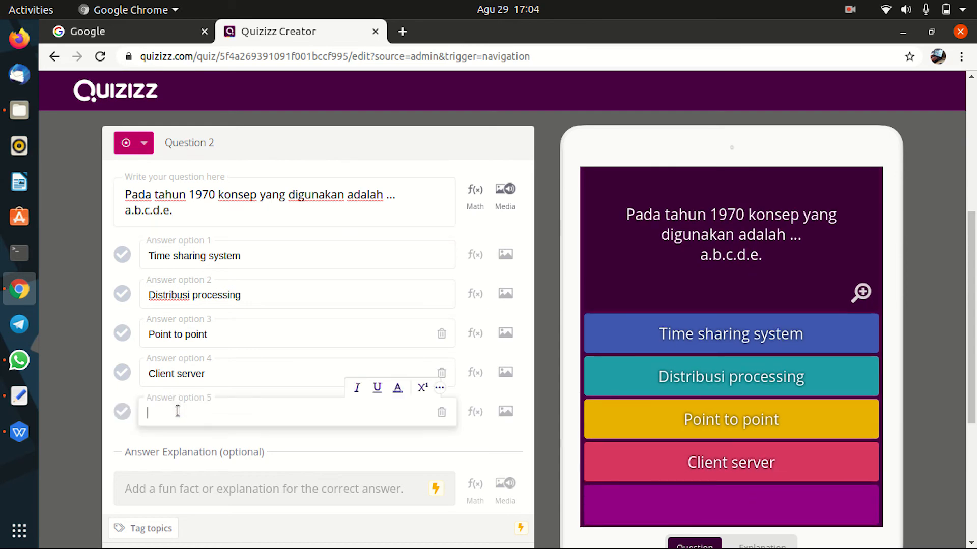
{"action": "key", "text": "ctrl+v"}
{"action": "left_click", "coordinate": [214, 215]}
{"action": "key", "text": "BackSpace"}
{"action": "key", "text": "BackSpace"}
{"action": "key", "text": "BackSpace"}
{"action": "key", "text": "BackSpace"}
{"action": "key", "text": "BackSpace"}
{"action": "key", "text": "BackSpace"}
{"action": "key", "text": "BackSpace"}
{"action": "key", "text": "BackSpace"}
{"action": "key", "text": "BackSpace"}
{"action": "key", "text": "BackSpace"}
{"action": "key", "text": "BackSpace"}
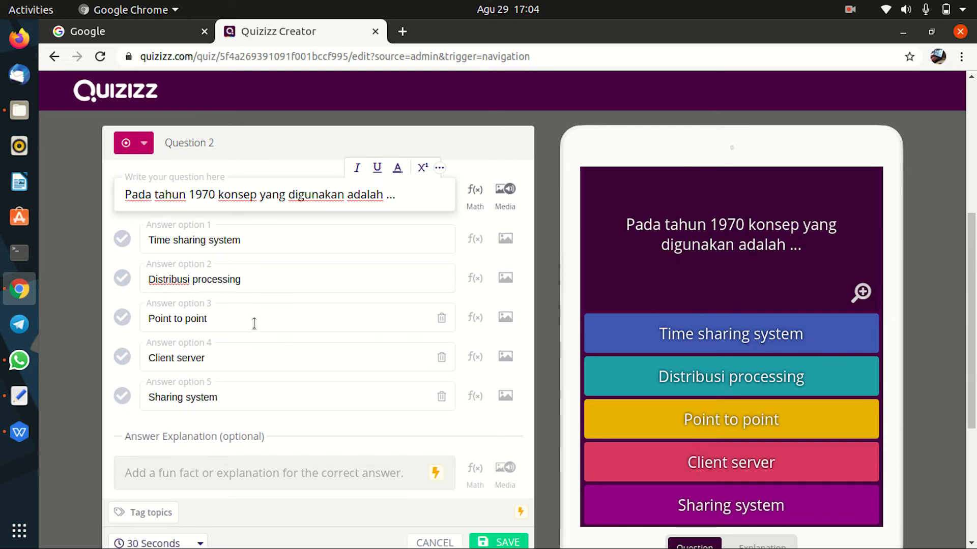
Step: Set Question 2's time limit to 20 Seconds
{"action": "scroll", "coordinate": [224, 297], "scroll_direction": "down", "scroll_amount": 3}
{"action": "left_click", "coordinate": [200, 469]}
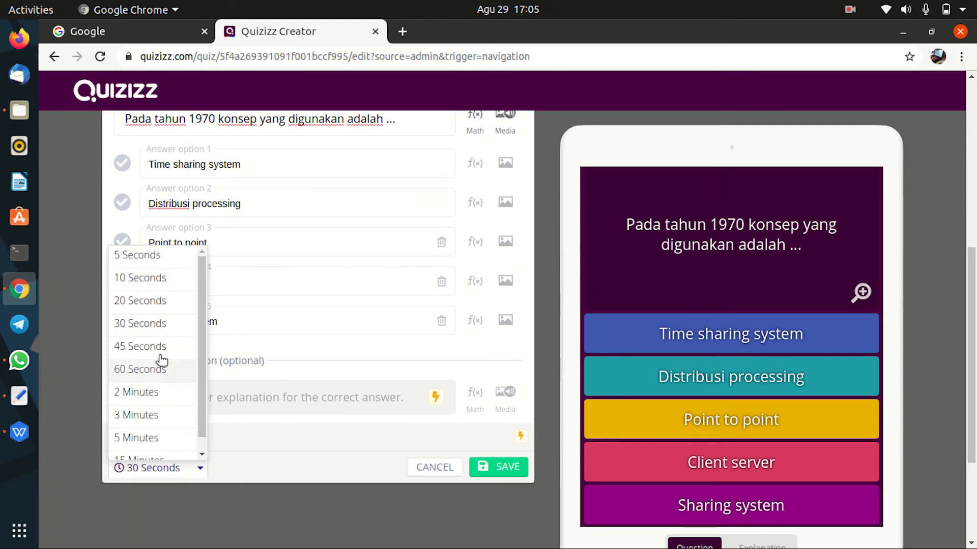
{"action": "left_click", "coordinate": [139, 301]}
{"action": "scroll", "coordinate": [251, 268], "scroll_direction": "up", "scroll_amount": 3}
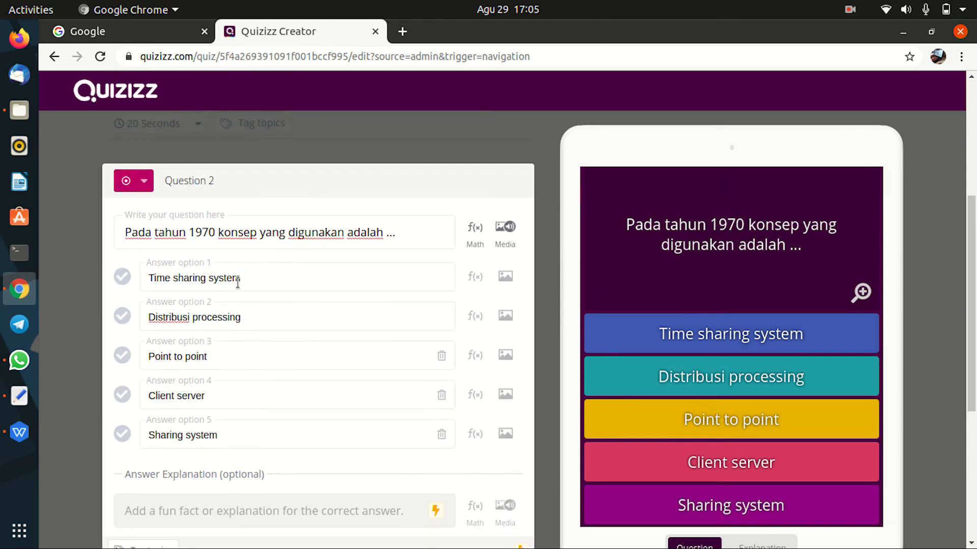
{"action": "scroll", "coordinate": [249, 262], "scroll_direction": "down", "scroll_amount": 1}
{"action": "scroll", "coordinate": [249, 285], "scroll_direction": "down", "scroll_amount": 2}
{"action": "scroll", "coordinate": [268, 348], "scroll_direction": "up", "scroll_amount": 1}
Step: Mark Distribusi processing as Question 2's correct answer
{"action": "left_click", "coordinate": [486, 505]}
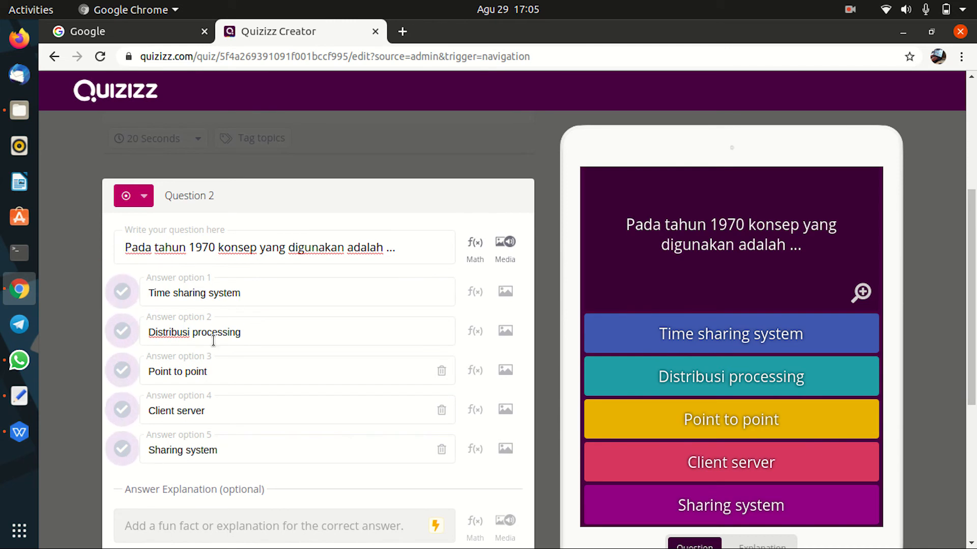
{"action": "scroll", "coordinate": [276, 328], "scroll_direction": "down", "scroll_amount": 1}
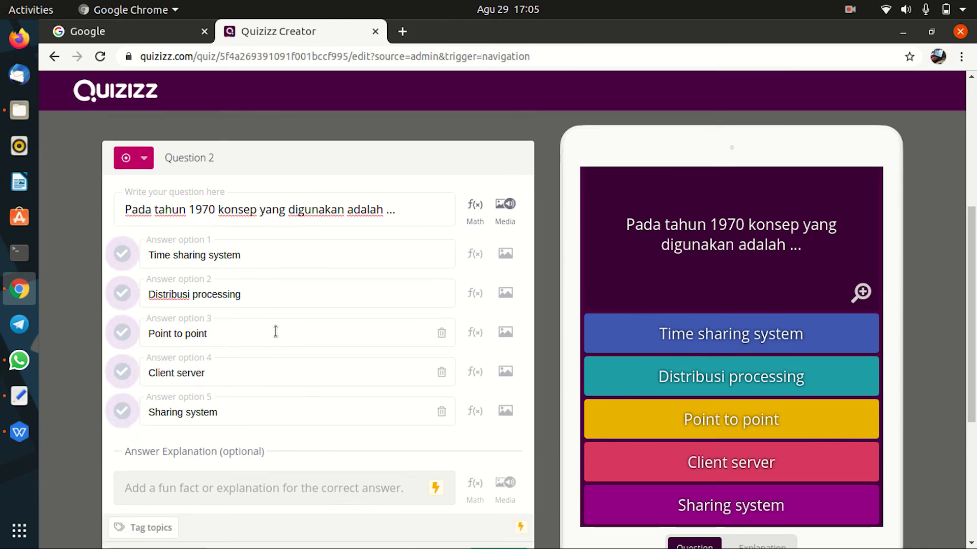
{"action": "scroll", "coordinate": [276, 331], "scroll_direction": "down", "scroll_amount": 1}
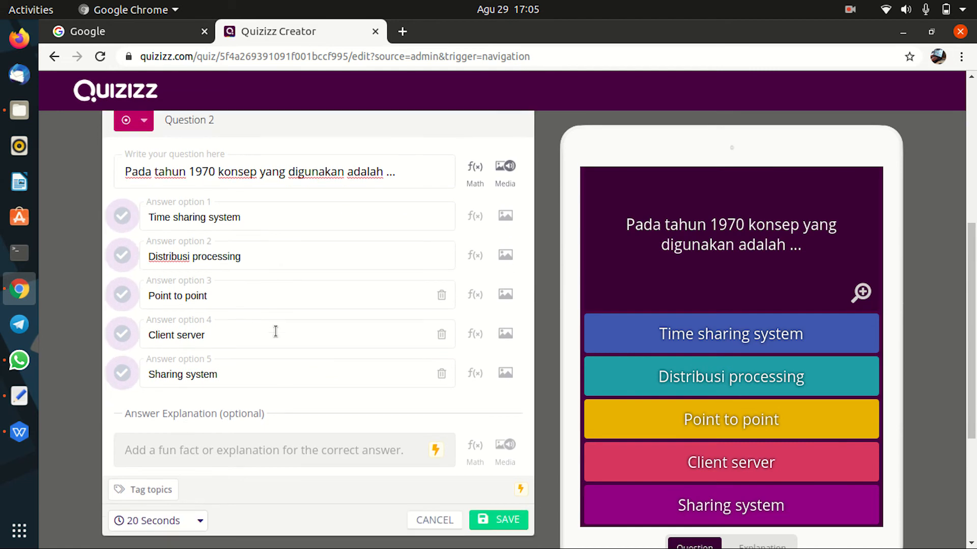
{"action": "scroll", "coordinate": [255, 330], "scroll_direction": "up", "scroll_amount": 1}
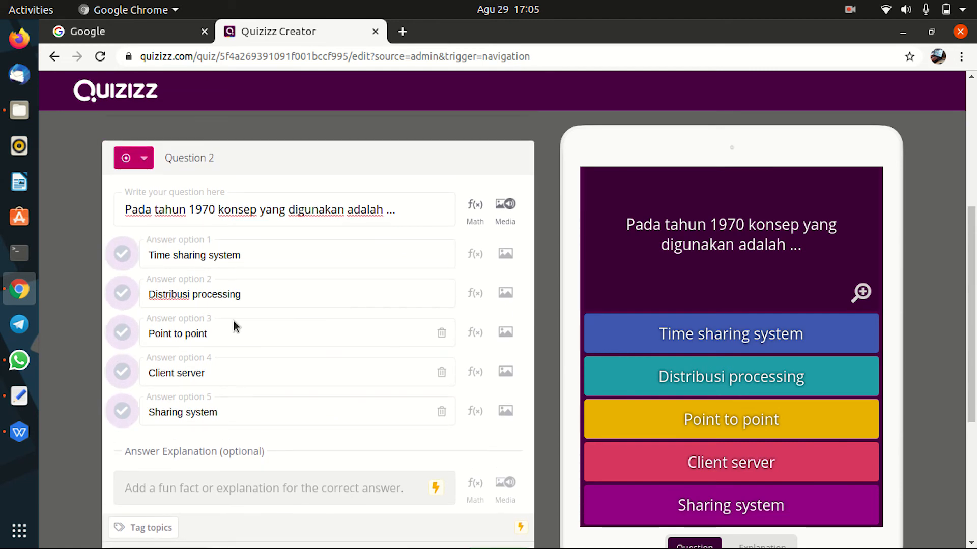
{"action": "left_click", "coordinate": [125, 296]}
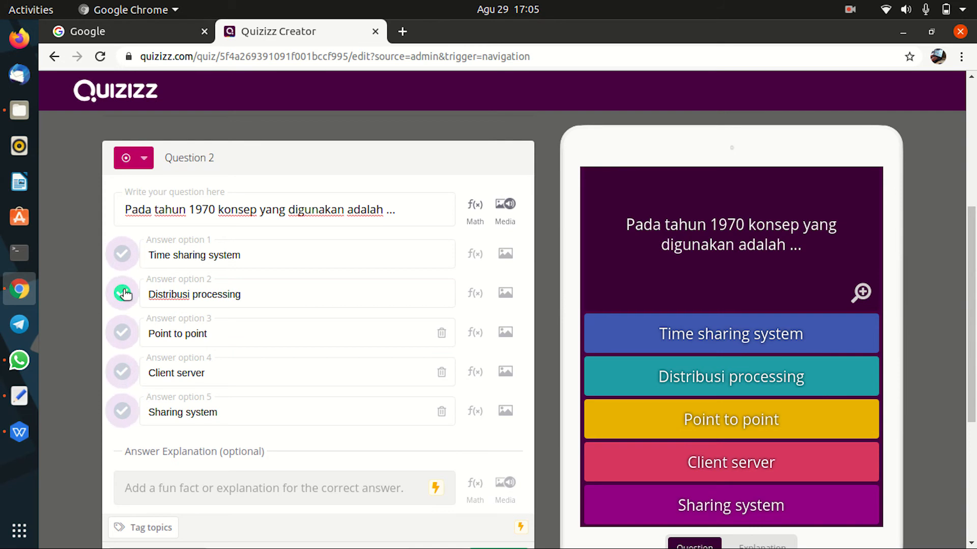
{"action": "scroll", "coordinate": [258, 327], "scroll_direction": "down", "scroll_amount": 4}
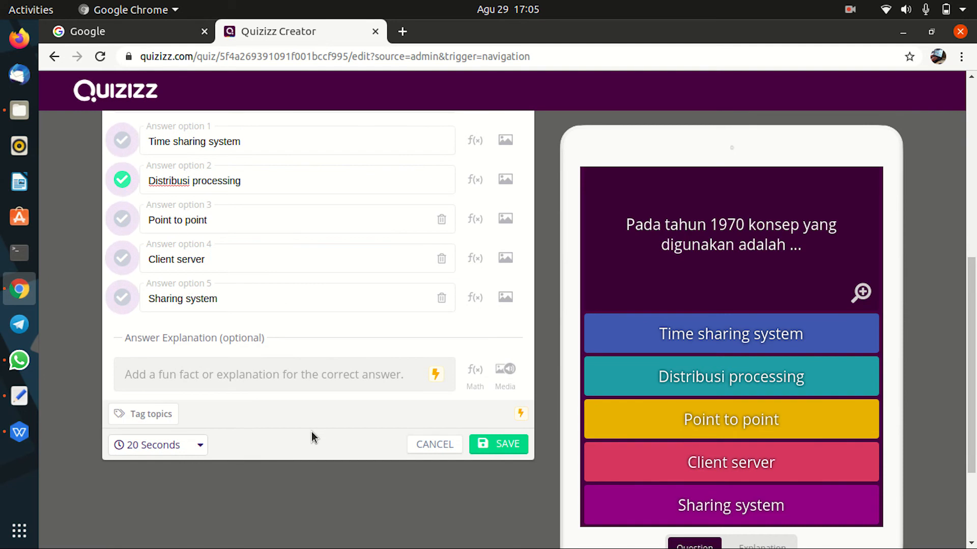
{"action": "scroll", "coordinate": [311, 431], "scroll_direction": "up", "scroll_amount": 3}
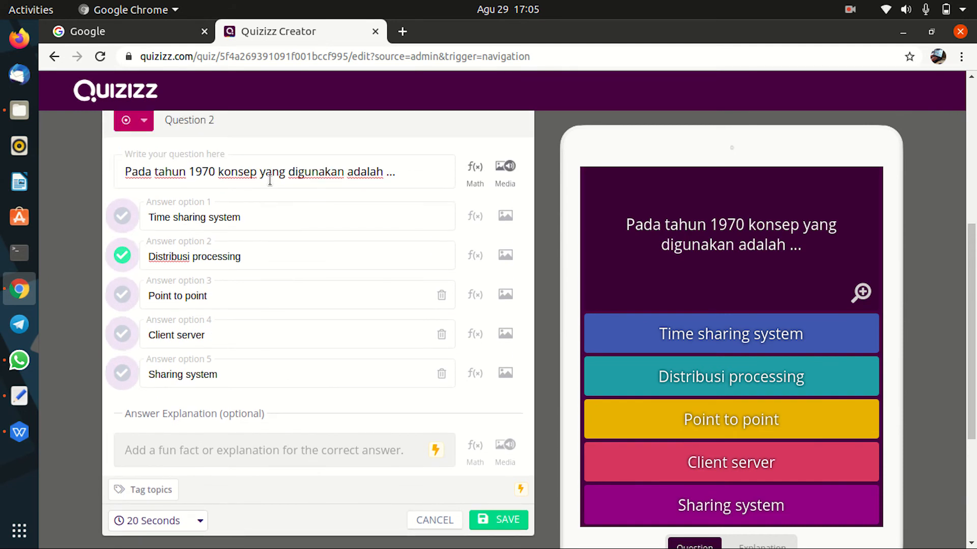
{"action": "scroll", "coordinate": [333, 351], "scroll_direction": "down", "scroll_amount": 3}
Step: Save Question 2 and review its card in the quiz editor list
{"action": "left_click", "coordinate": [501, 447]}
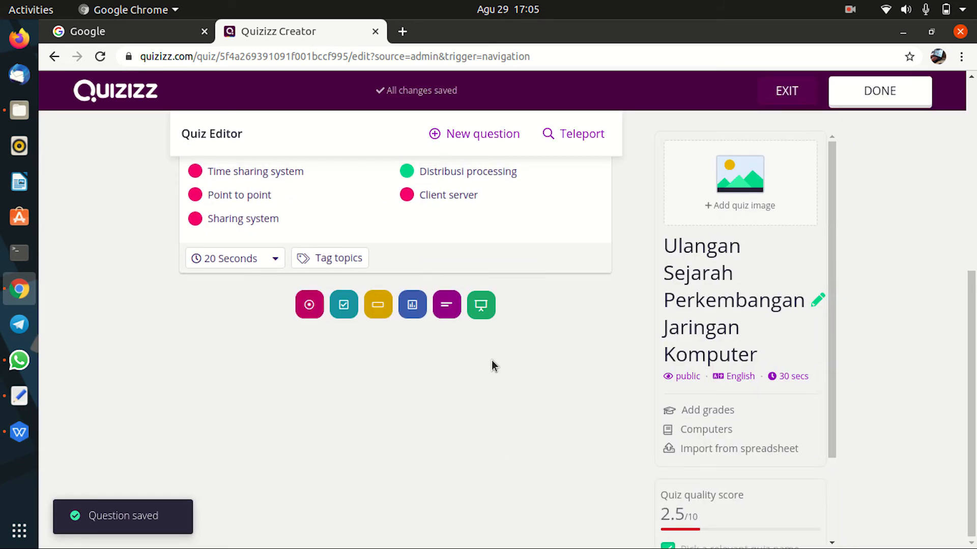
{"action": "scroll", "coordinate": [553, 334], "scroll_direction": "up", "scroll_amount": 2}
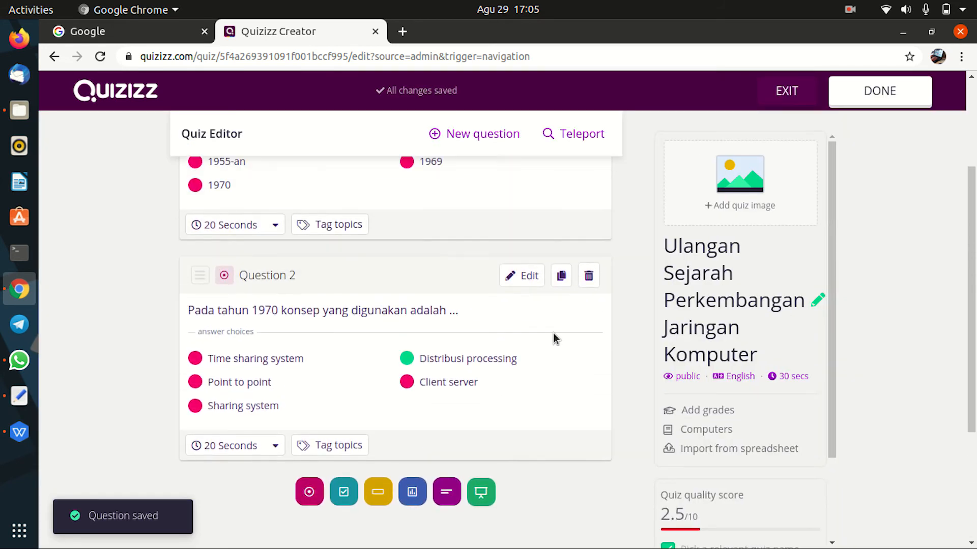
{"action": "scroll", "coordinate": [551, 334], "scroll_direction": "down", "scroll_amount": 2}
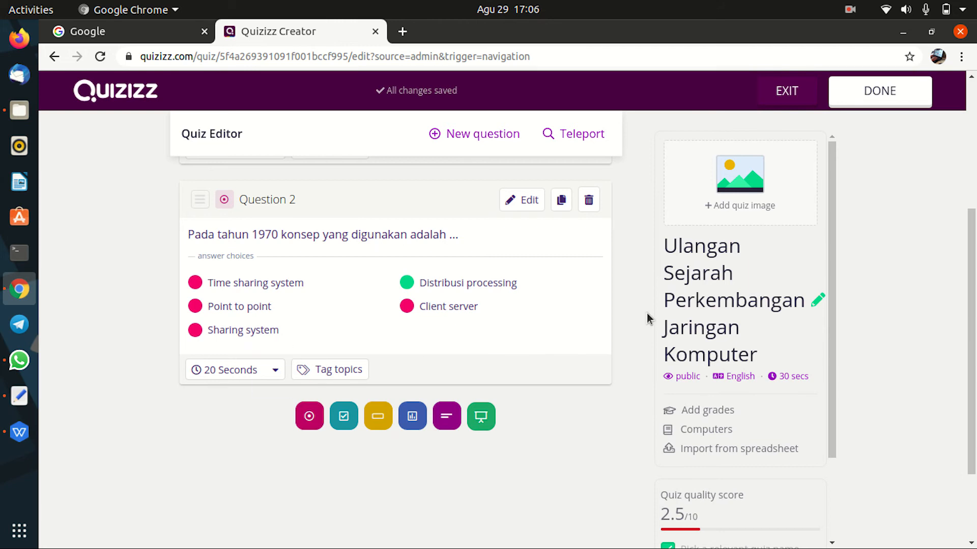
Step: Add multiple-choice Question 3 and upload topologi-bus.png as its image
{"action": "left_click", "coordinate": [309, 417]}
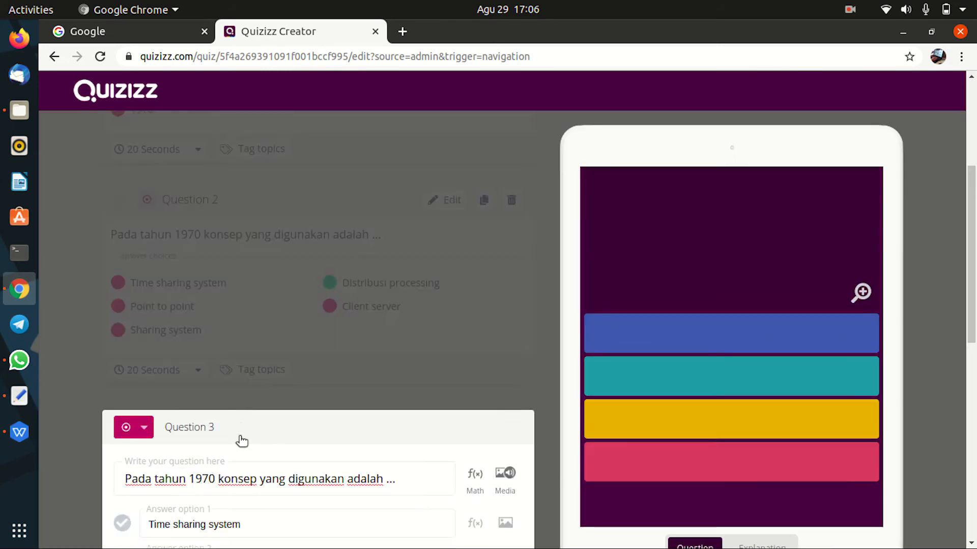
{"action": "left_click", "coordinate": [244, 199]}
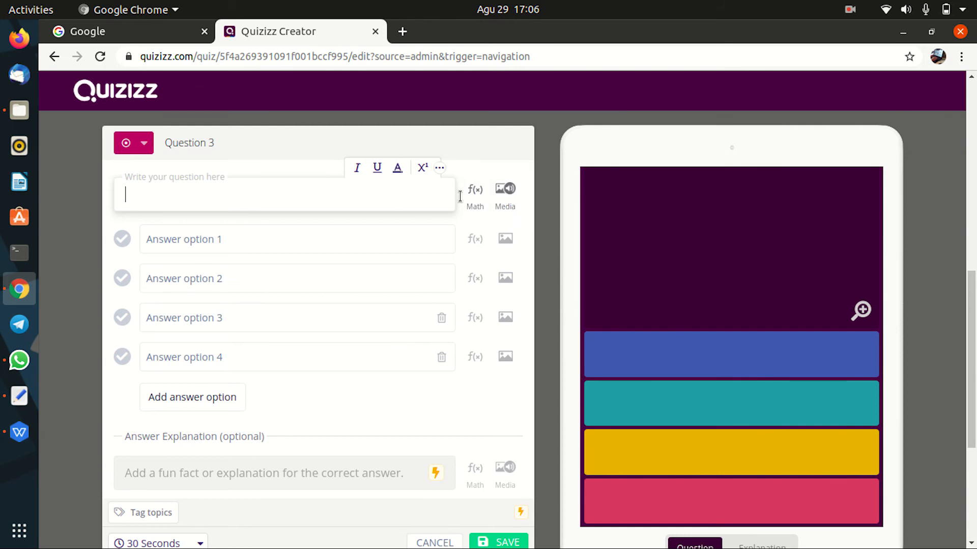
{"action": "left_click", "coordinate": [504, 191]}
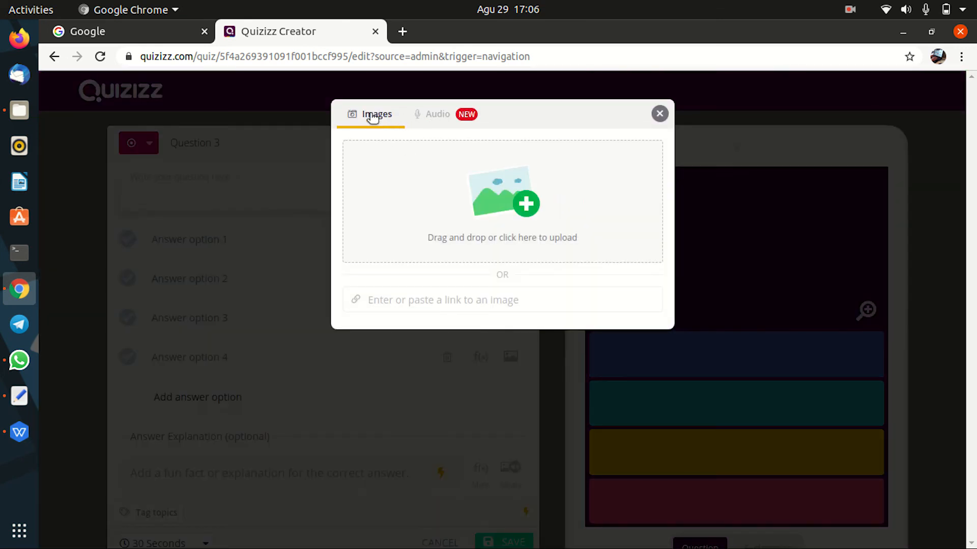
{"action": "left_click", "coordinate": [524, 206]}
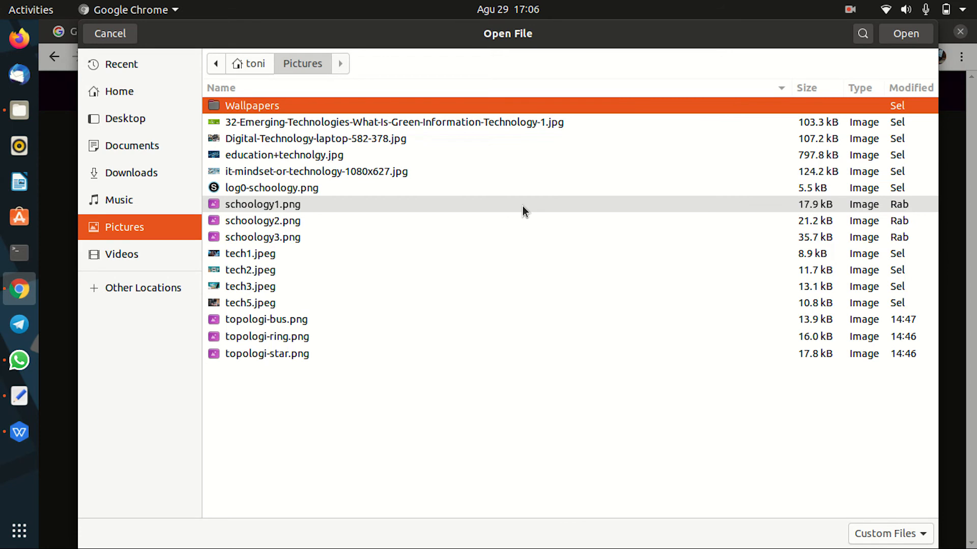
{"action": "left_click", "coordinate": [291, 322]}
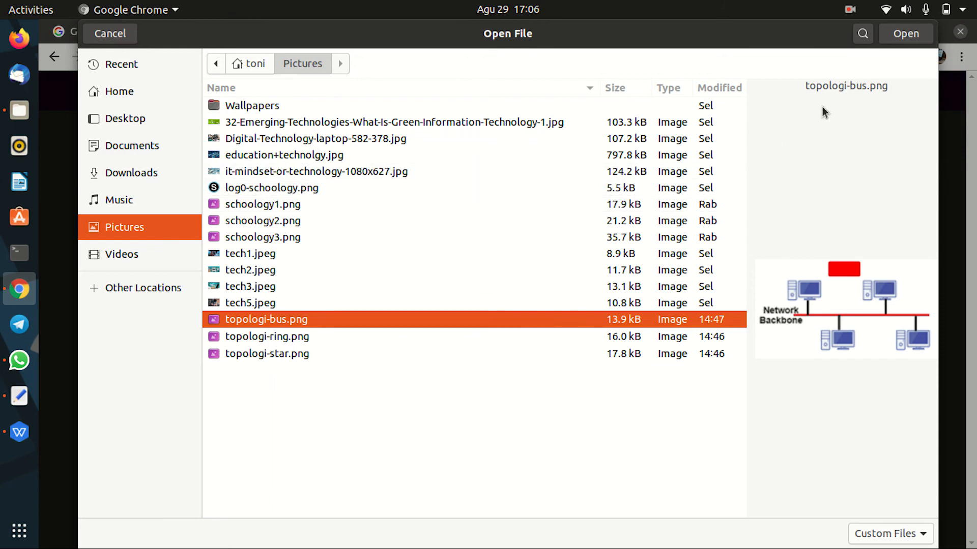
{"action": "left_click", "coordinate": [904, 39]}
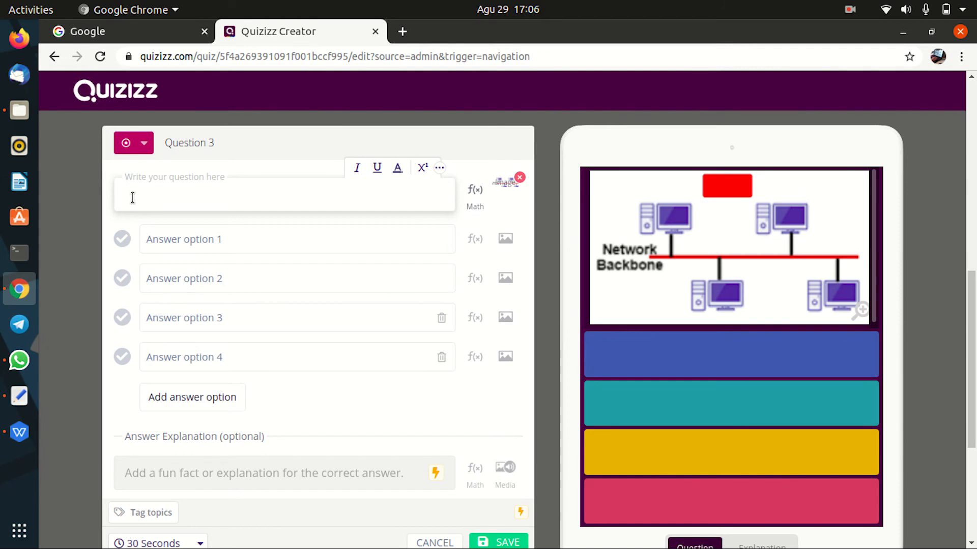
Step: Enter Question 3 as 'Perhatikan gambar tersebut,' / 'gambar tersebut masuk kedalam jenis topologi ...' on two lines
{"action": "type", "text": "P"}
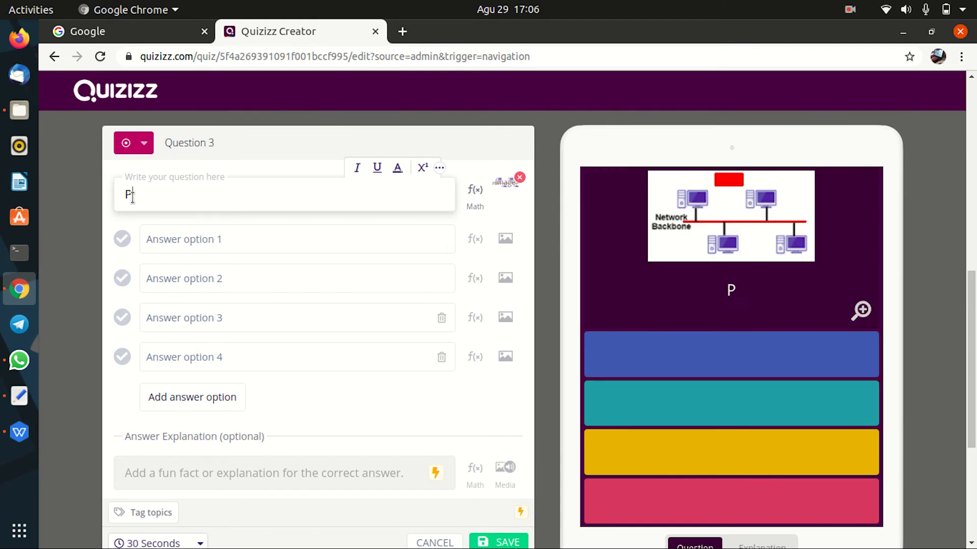
{"action": "type", "text": "erhatikan "}
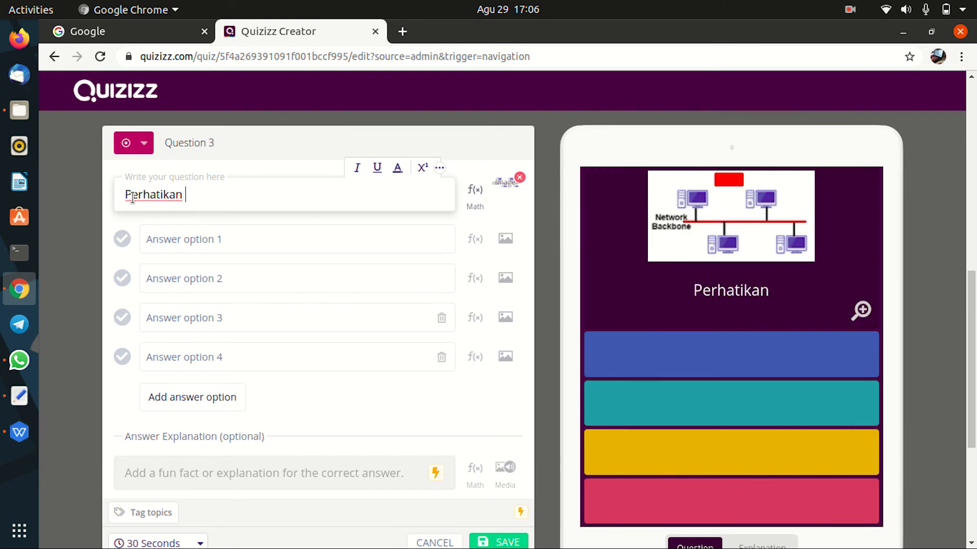
{"action": "type", "text": "gambar "}
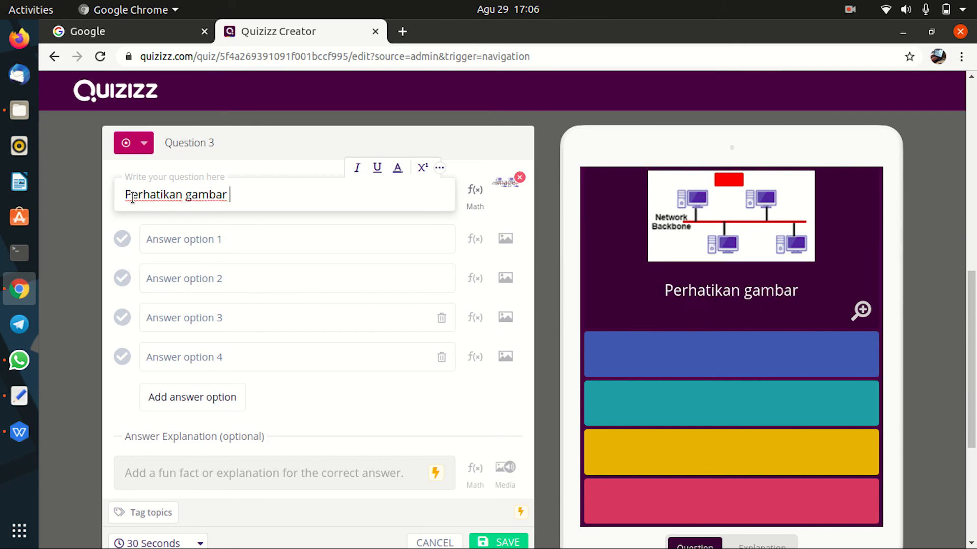
{"action": "type", "text": "tersebut"}
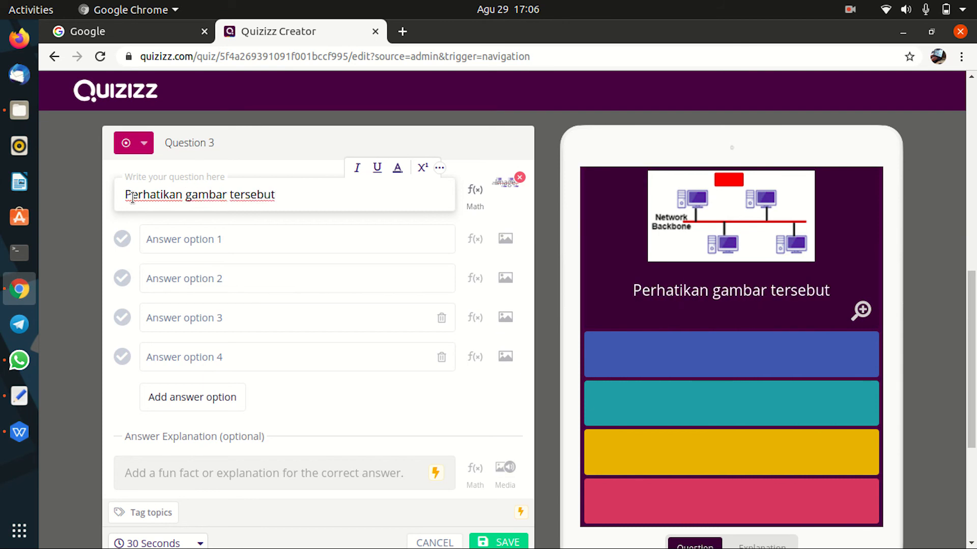
{"action": "type", "text": ","}
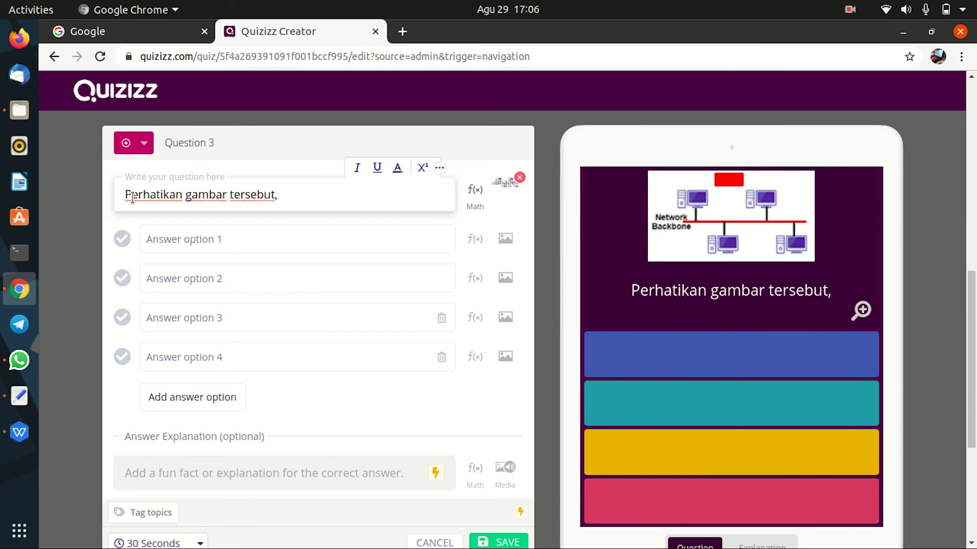
{"action": "key", "text": "Return"}
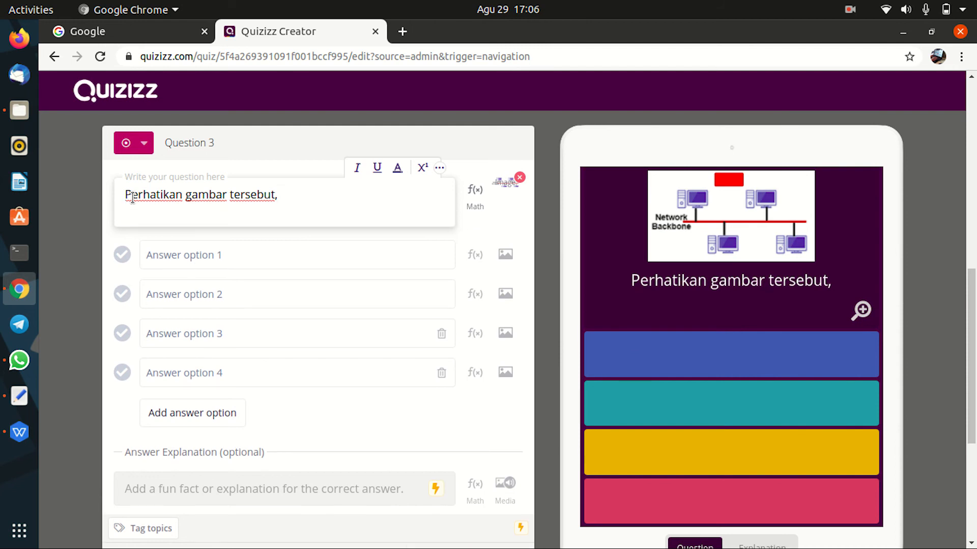
{"action": "type", "text": "gambar"}
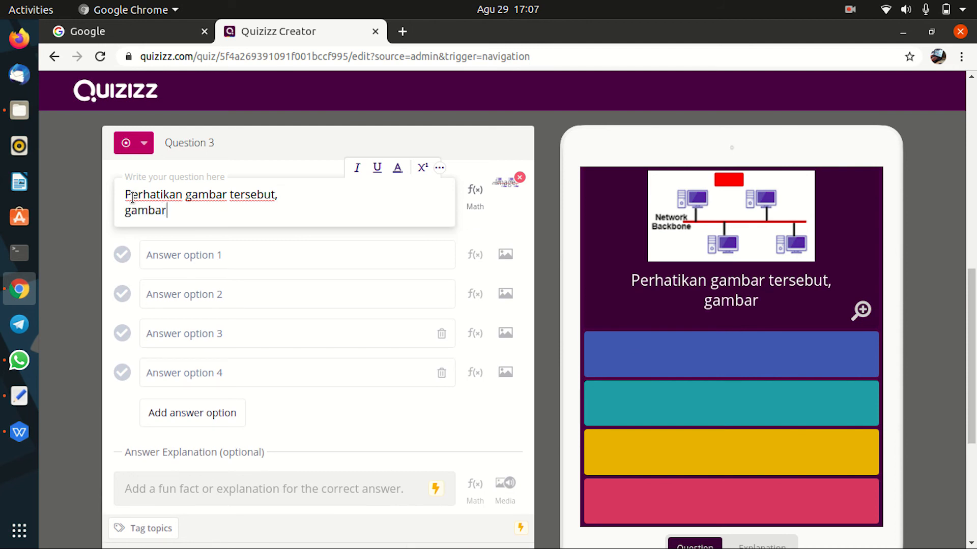
{"action": "type", "text": " tersebut "}
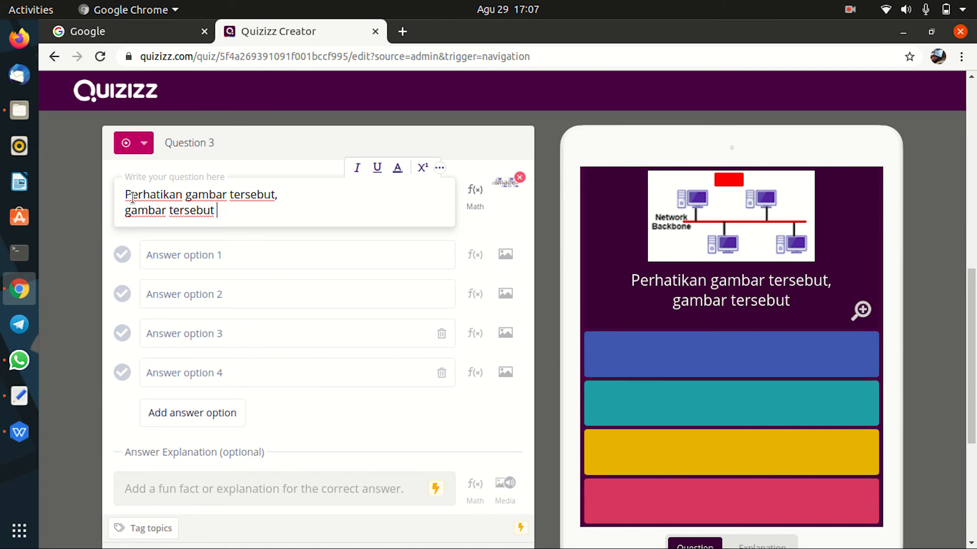
{"action": "type", "text": "masuk "}
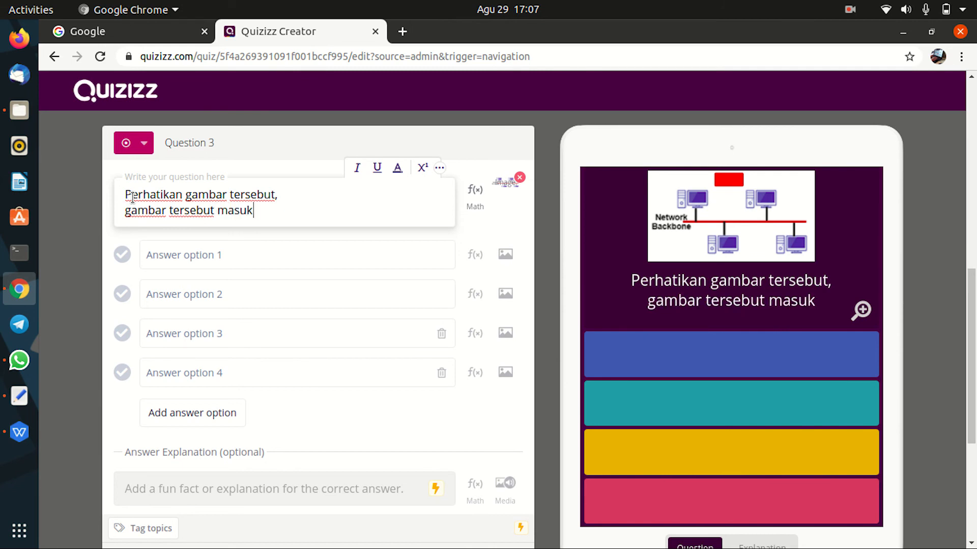
{"action": "type", "text": "kedalam jenis "}
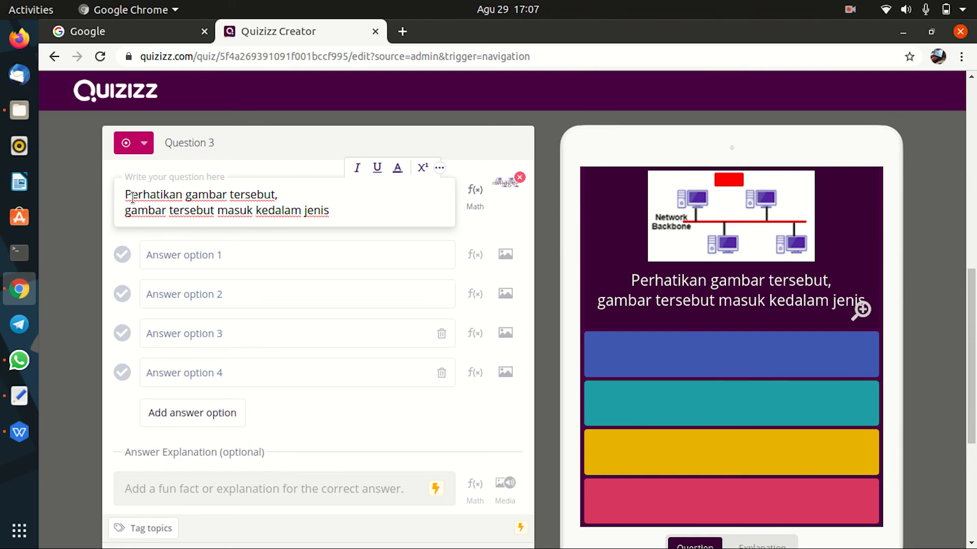
{"action": "type", "text": "topologi ..."}
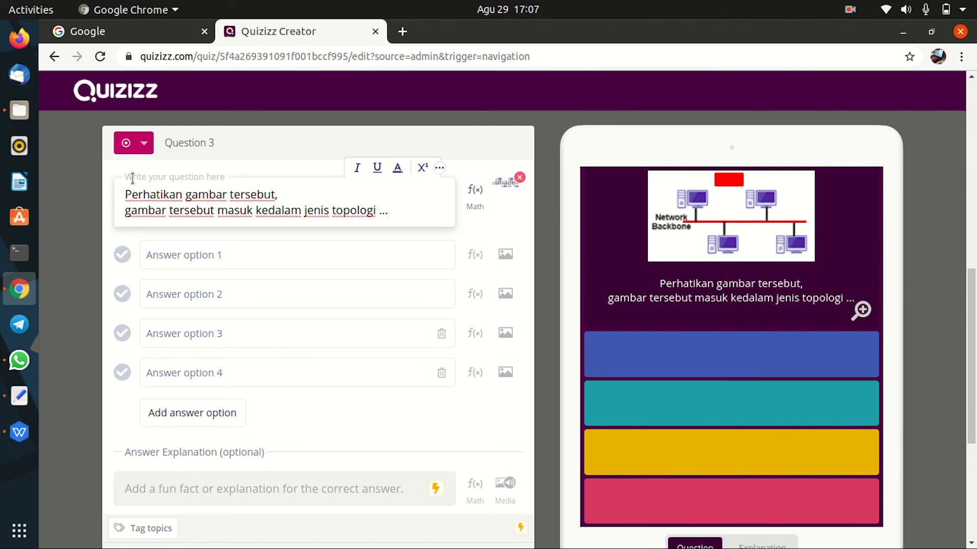
Step: Fill Question 3's five answers: ring, bus, star, tress, point to point
{"action": "left_click", "coordinate": [174, 258]}
{"action": "type", "text": "ring"}
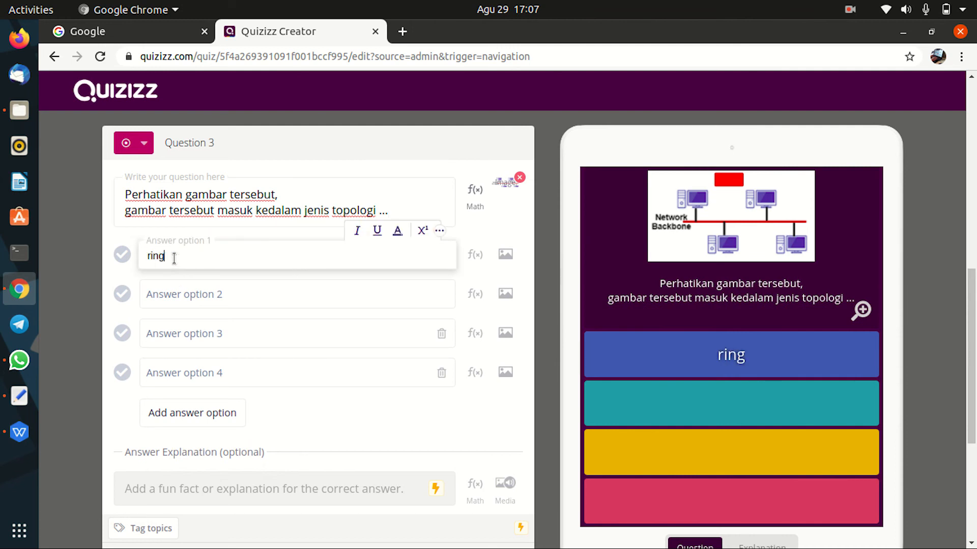
{"action": "left_click", "coordinate": [181, 296]}
{"action": "type", "text": "bus"}
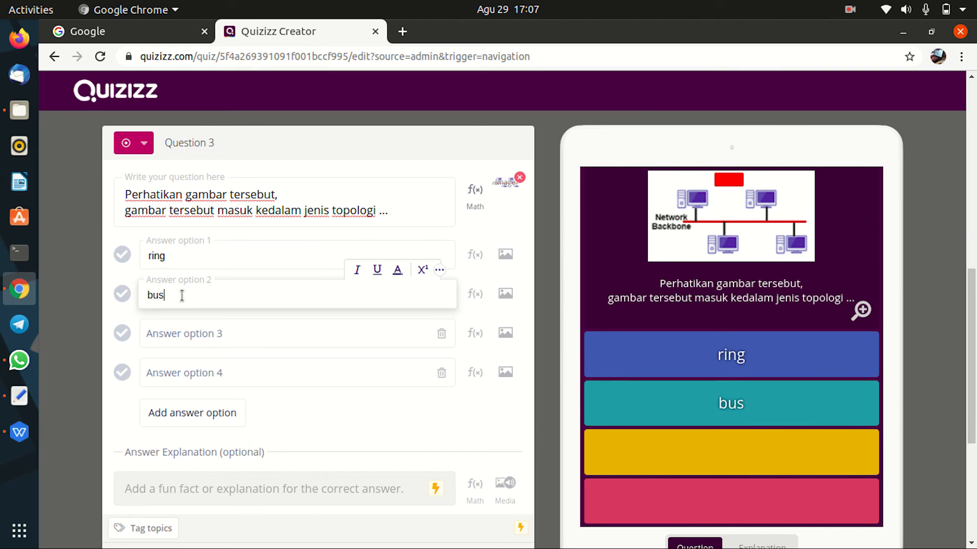
{"action": "left_click", "coordinate": [181, 340]}
{"action": "type", "text": "star"}
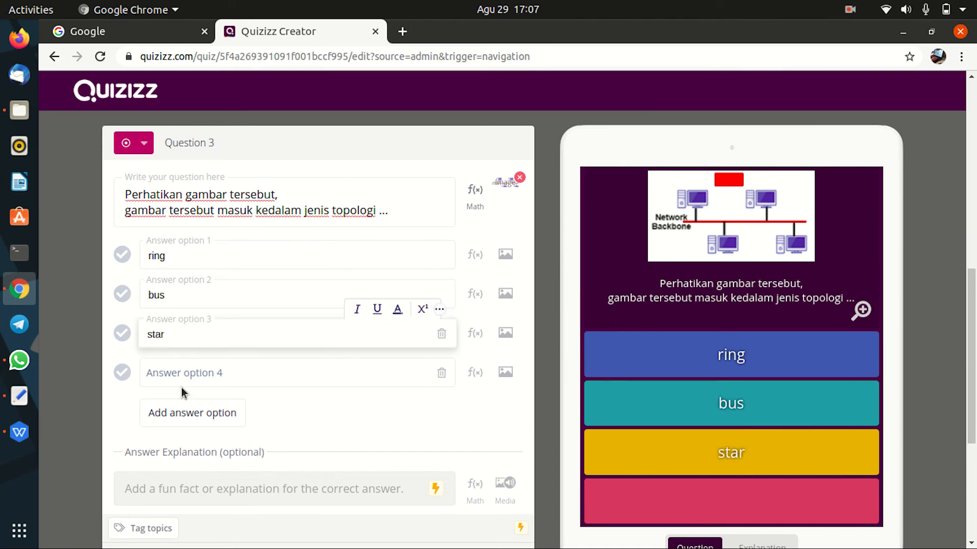
{"action": "left_click", "coordinate": [183, 376]}
{"action": "type", "text": "tress"}
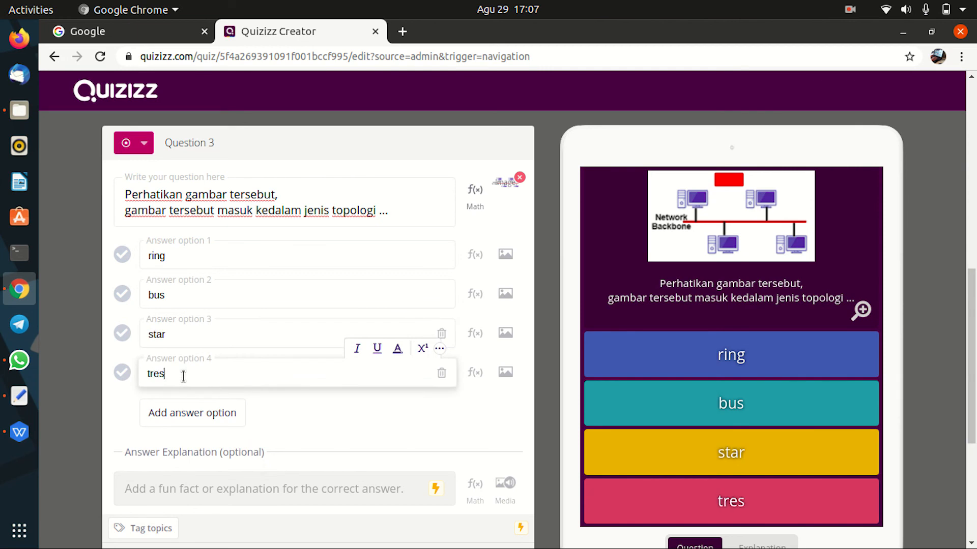
{"action": "left_click", "coordinate": [179, 420]}
{"action": "left_click", "coordinate": [186, 413]}
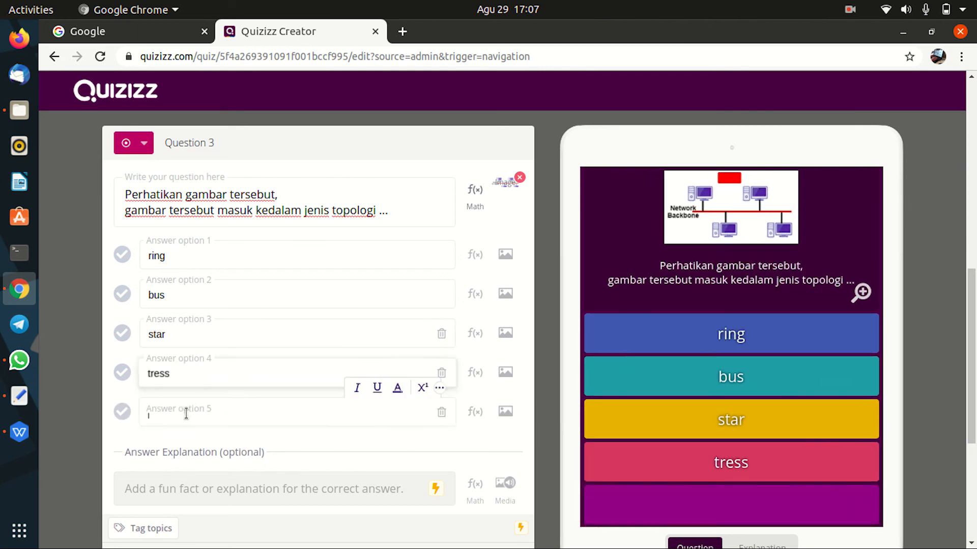
{"action": "type", "text": "ponit"}
{"action": "key", "text": "BackSpace"}
{"action": "key", "text": "BackSpace"}
{"action": "key", "text": "BackSpace"}
{"action": "type", "text": "int "}
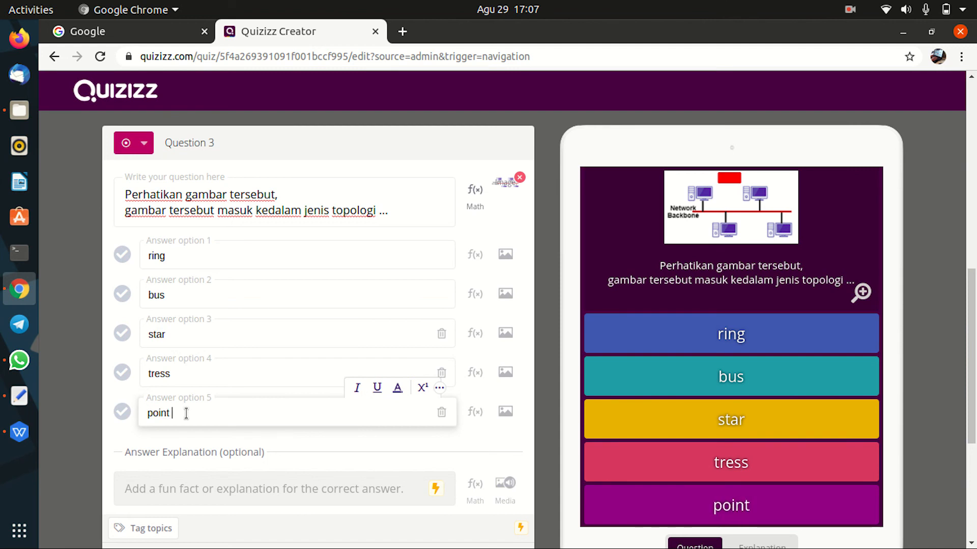
{"action": "type", "text": "to point"}
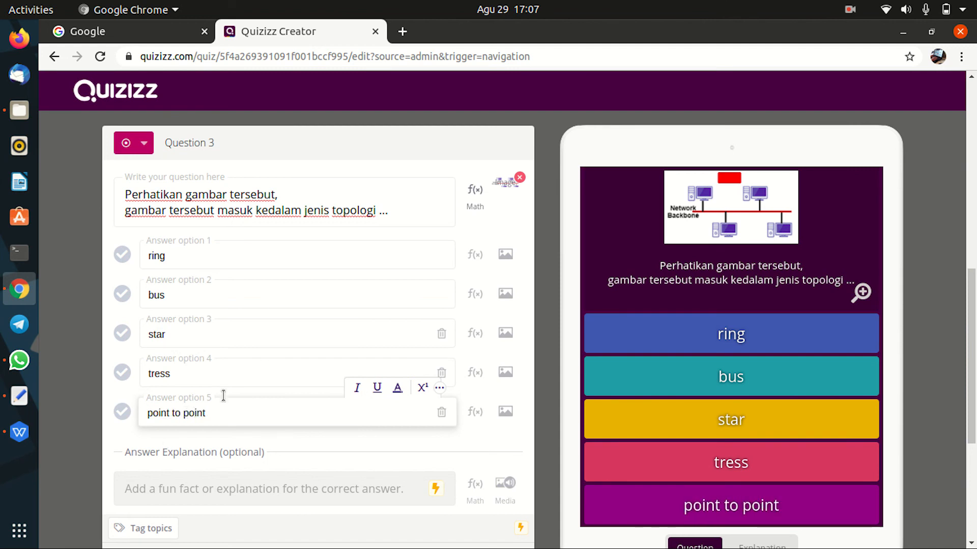
Step: Mark bus correct, set a 20-second limit, and save Question 3
{"action": "left_click", "coordinate": [122, 293]}
{"action": "scroll", "coordinate": [276, 314], "scroll_direction": "down", "scroll_amount": 1}
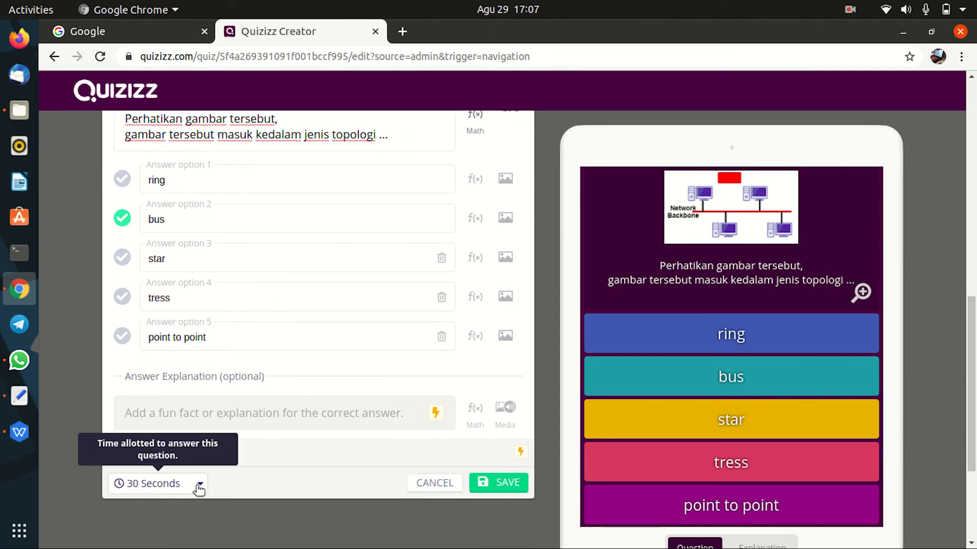
{"action": "left_click", "coordinate": [199, 484]}
{"action": "left_click", "coordinate": [154, 318]}
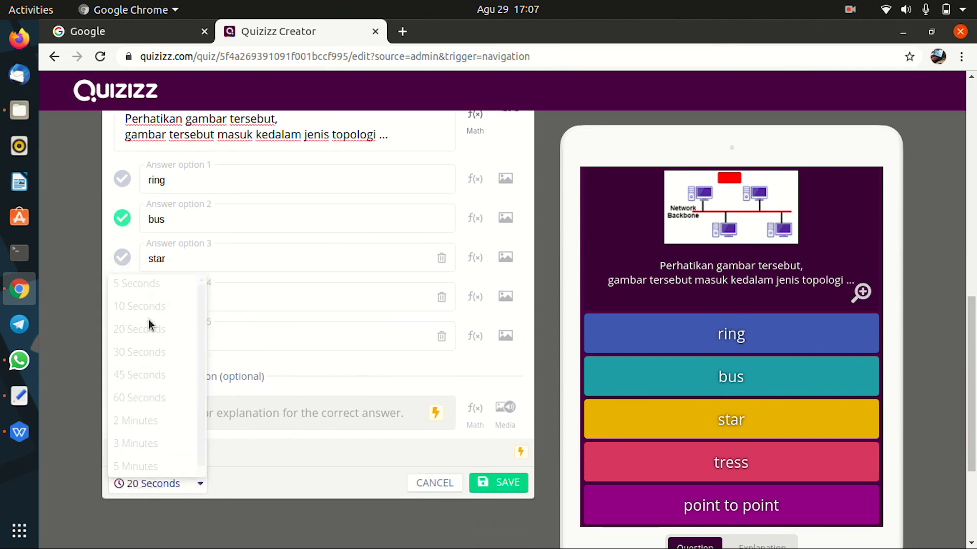
{"action": "left_click", "coordinate": [511, 486]}
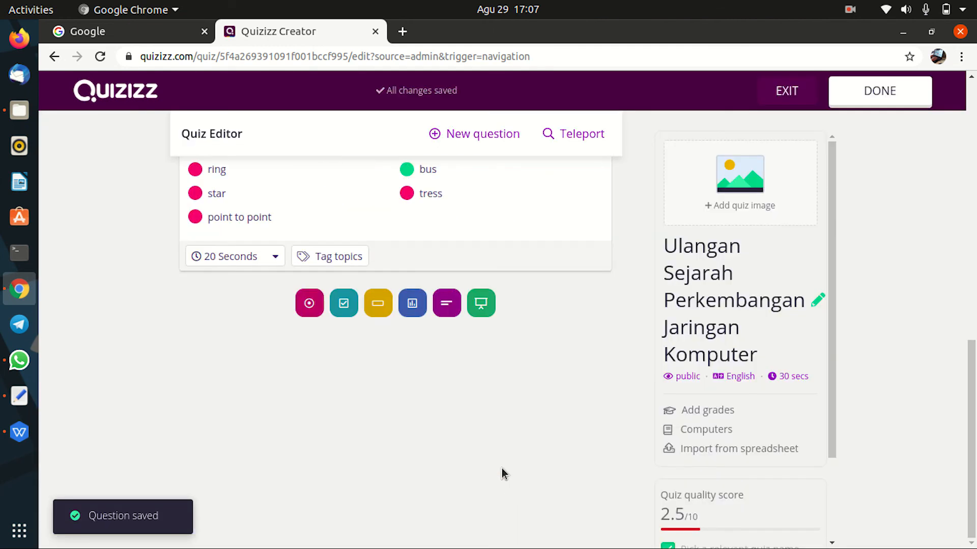
{"action": "scroll", "coordinate": [420, 362], "scroll_direction": "up", "scroll_amount": 1}
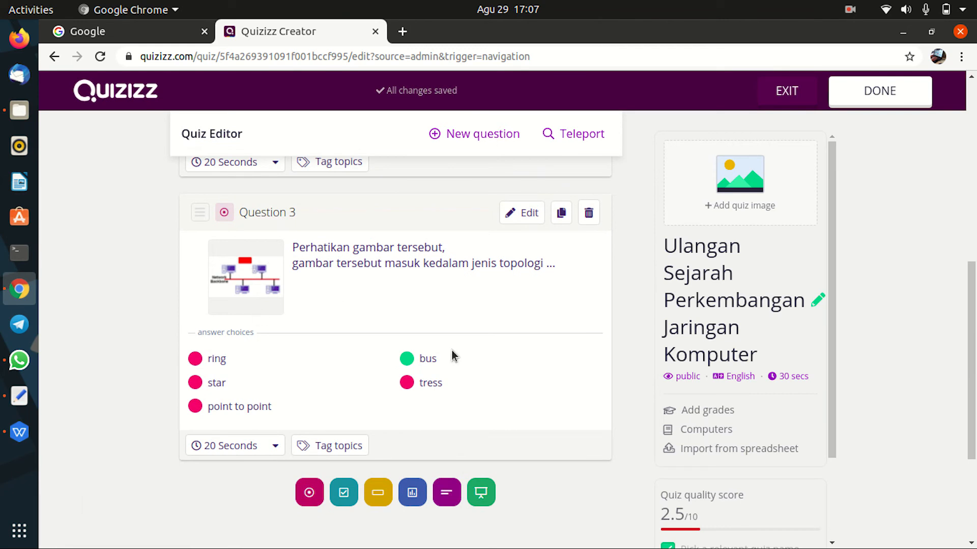
Step: Add a blank multiple-choice Question 4 and bring up its Media upload window
{"action": "scroll", "coordinate": [529, 418], "scroll_direction": "down", "scroll_amount": 1}
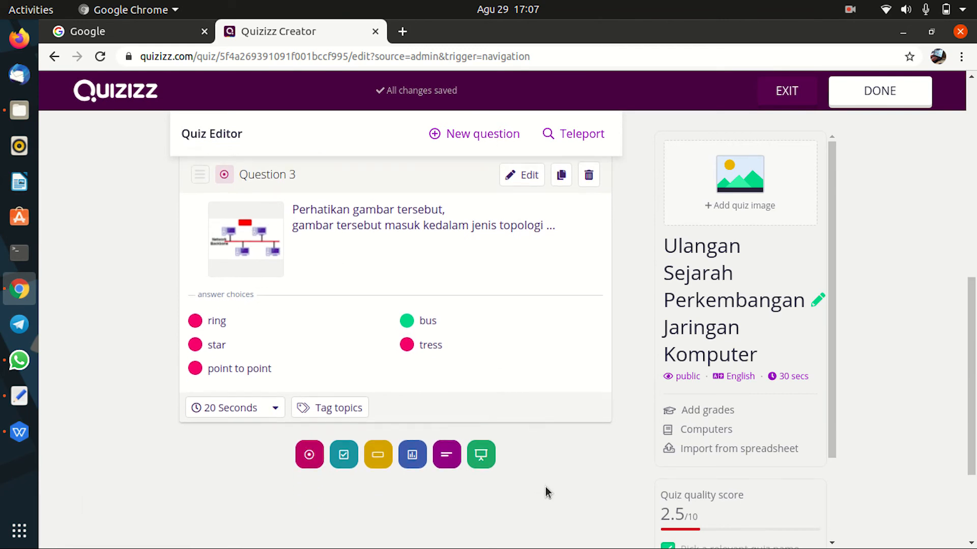
{"action": "left_click", "coordinate": [309, 457]}
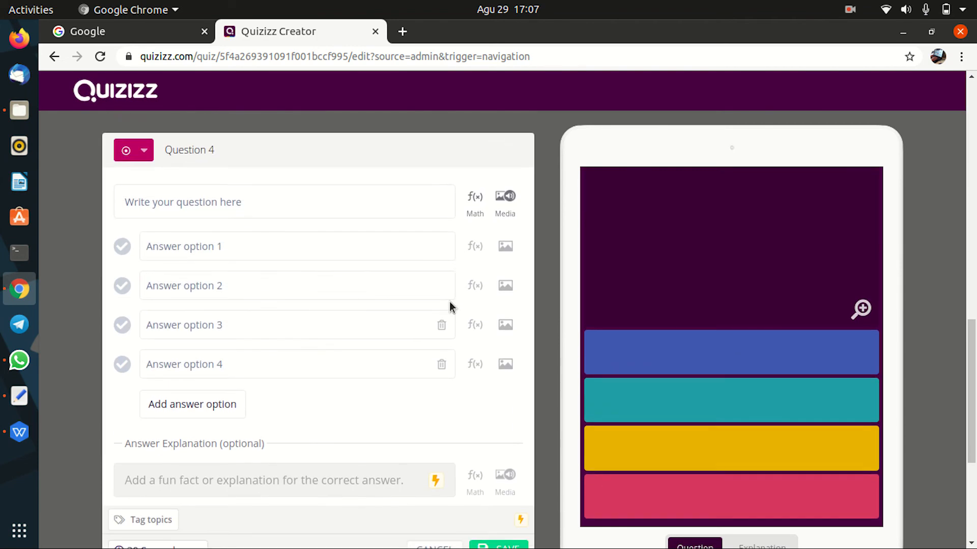
{"action": "left_click", "coordinate": [509, 190]}
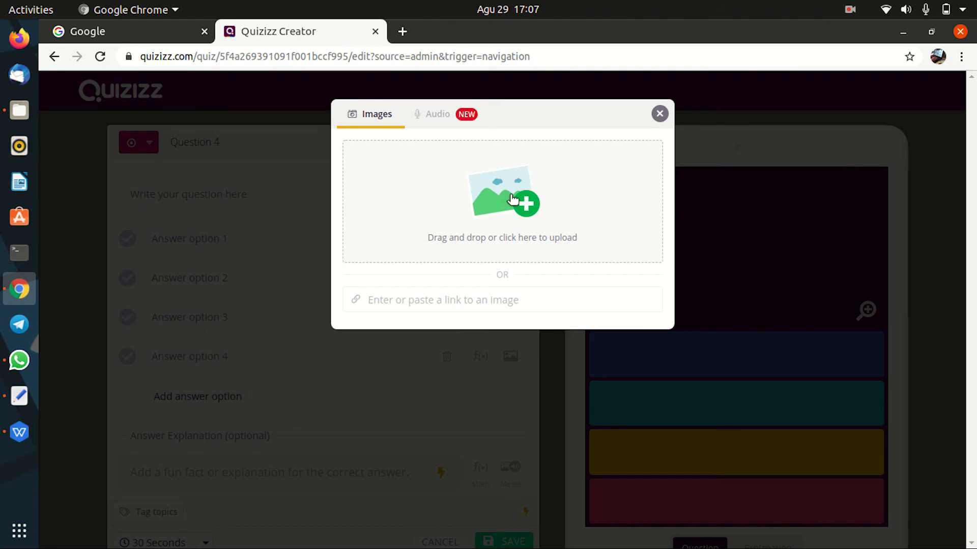
{"action": "left_click", "coordinate": [659, 113]}
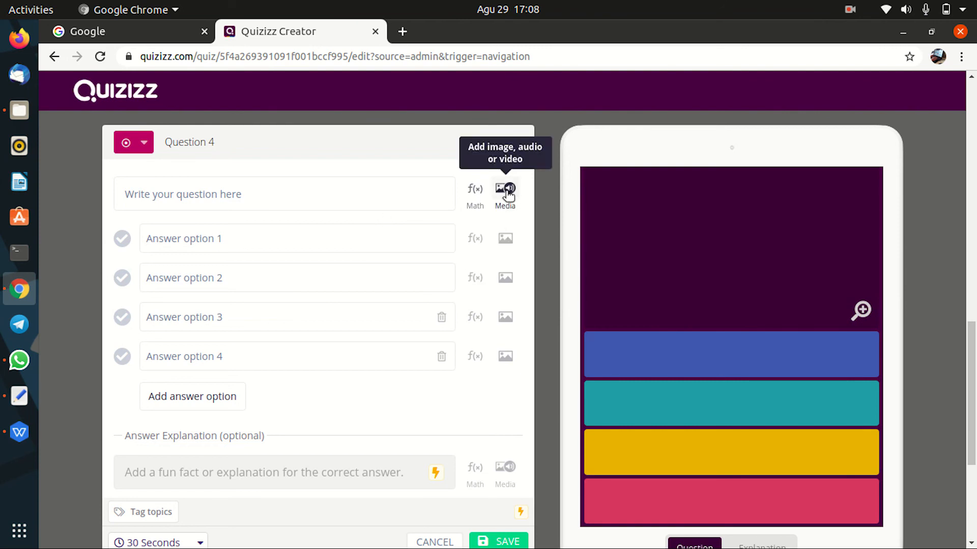
{"action": "left_click", "coordinate": [265, 201]}
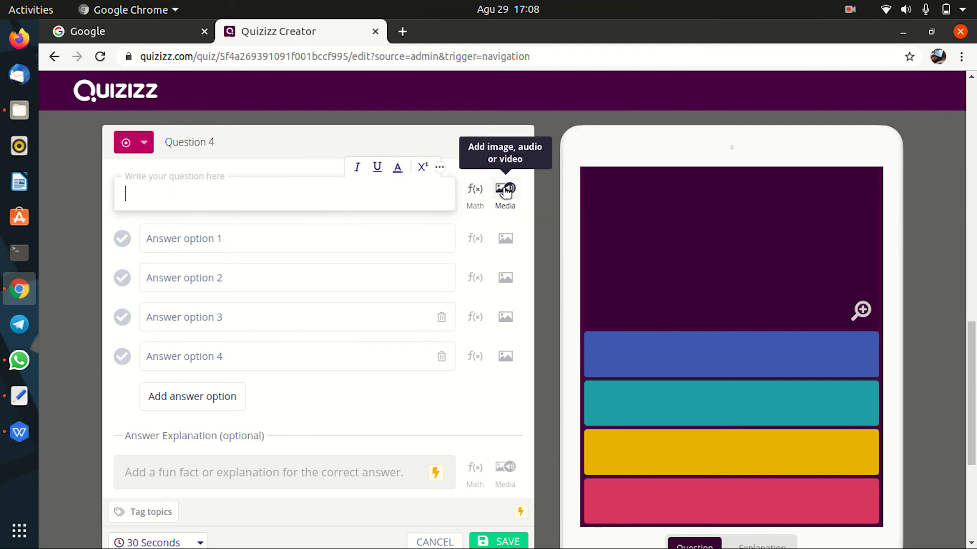
{"action": "left_click", "coordinate": [505, 192]}
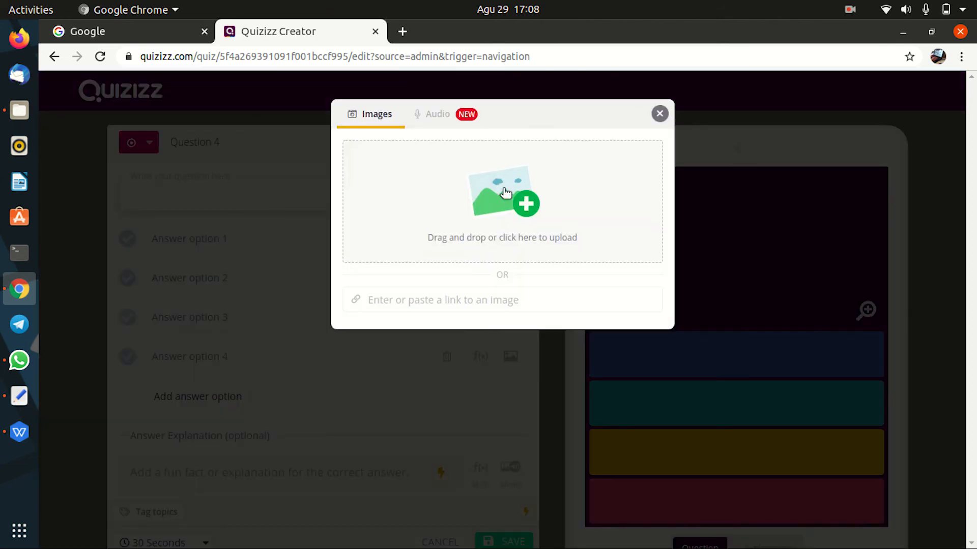
{"action": "left_click", "coordinate": [659, 113]}
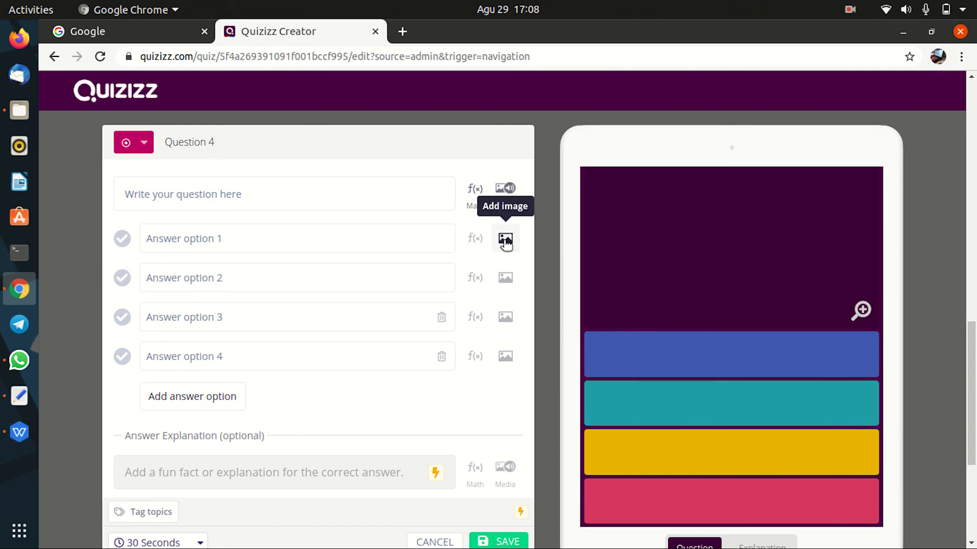
{"action": "left_click", "coordinate": [310, 196]}
{"action": "left_click", "coordinate": [508, 189]}
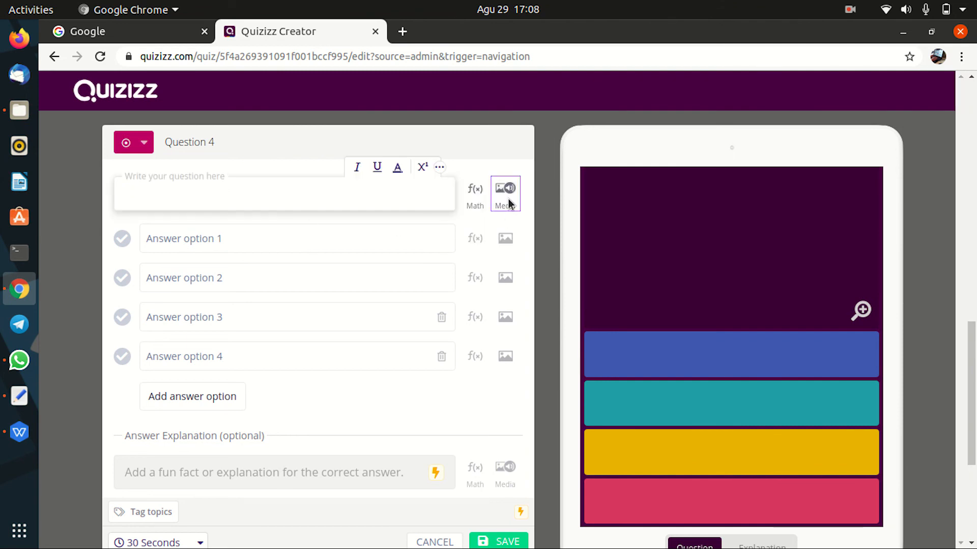
Step: Upload topologi-ring.png as Question 4's image
{"action": "left_click", "coordinate": [510, 202]}
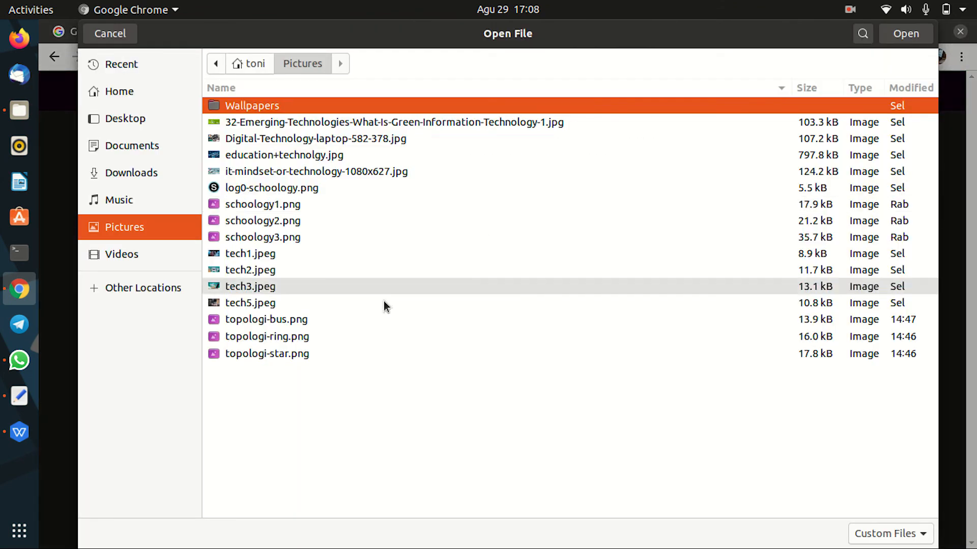
{"action": "left_click", "coordinate": [310, 336]}
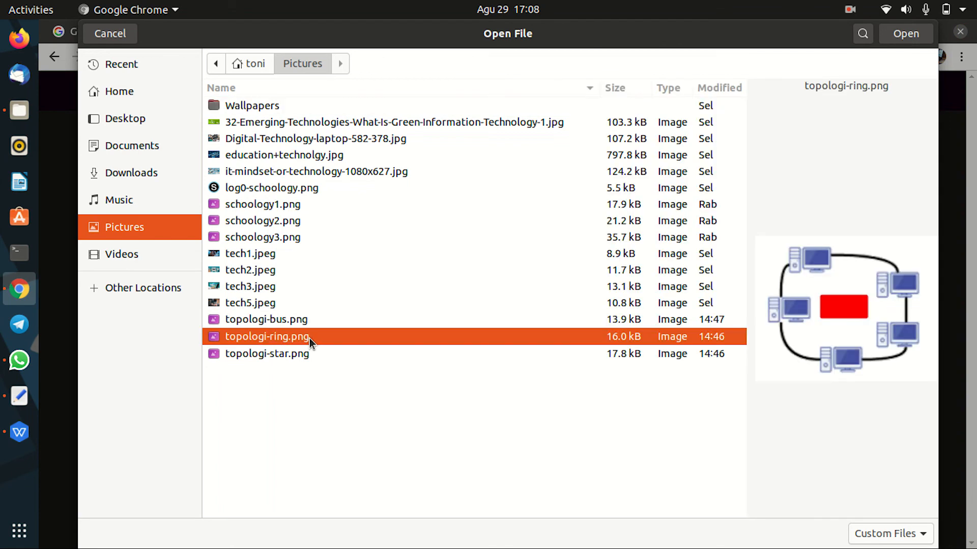
{"action": "left_click", "coordinate": [901, 36]}
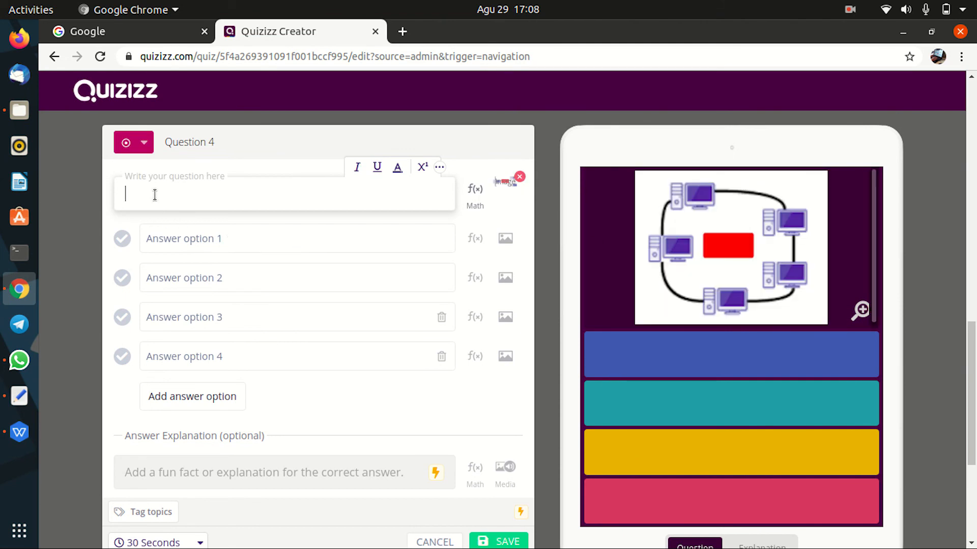
Step: Type Question 4's text 'gambar tersebut, masuk dalam jenis topologi ...'
{"action": "type", "text": "gamba"}
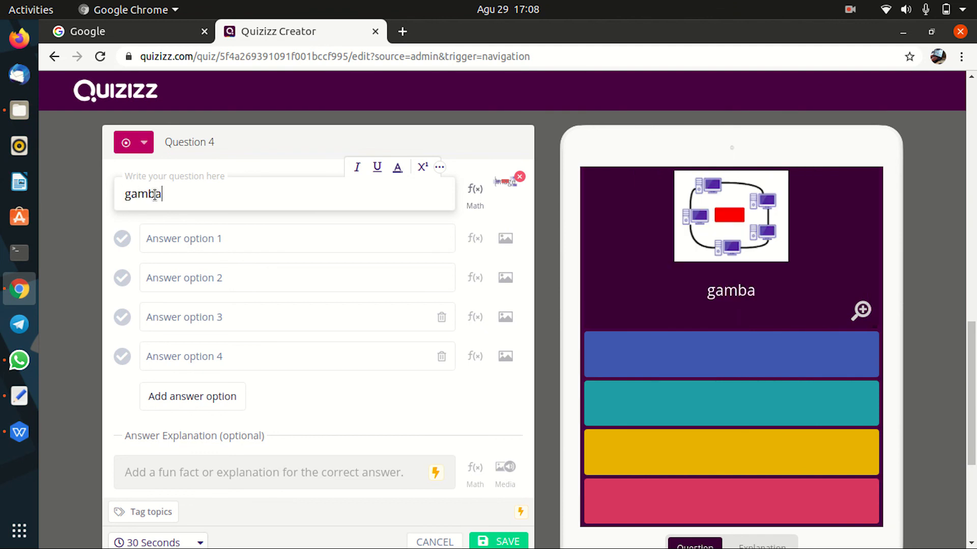
{"action": "type", "text": "r tersebut"}
{"action": "type", "text": ", msauk"}
{"action": "key", "text": "BackSpace"}
{"action": "key", "text": "BackSpace"}
{"action": "key", "text": "BackSpace"}
{"action": "type", "text": "asuk da"}
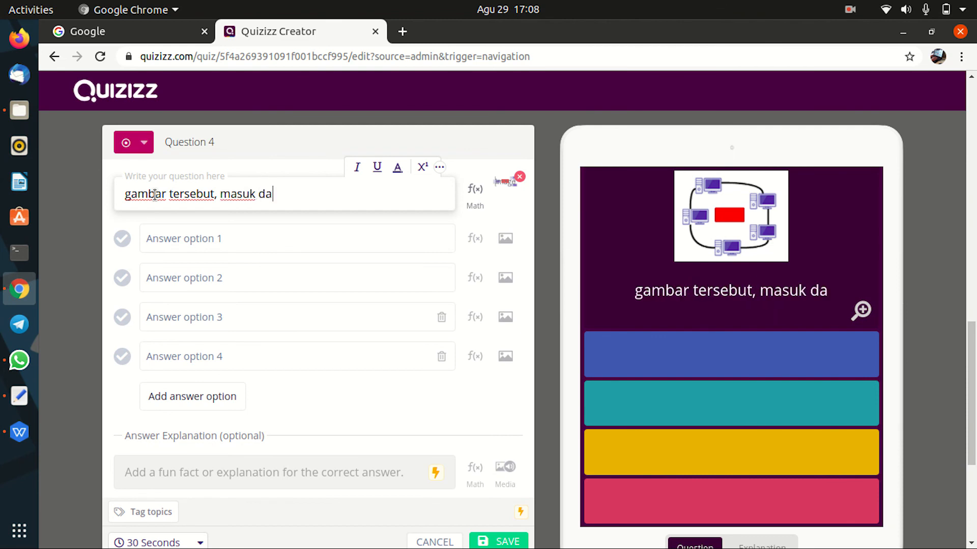
{"action": "type", "text": "lam "}
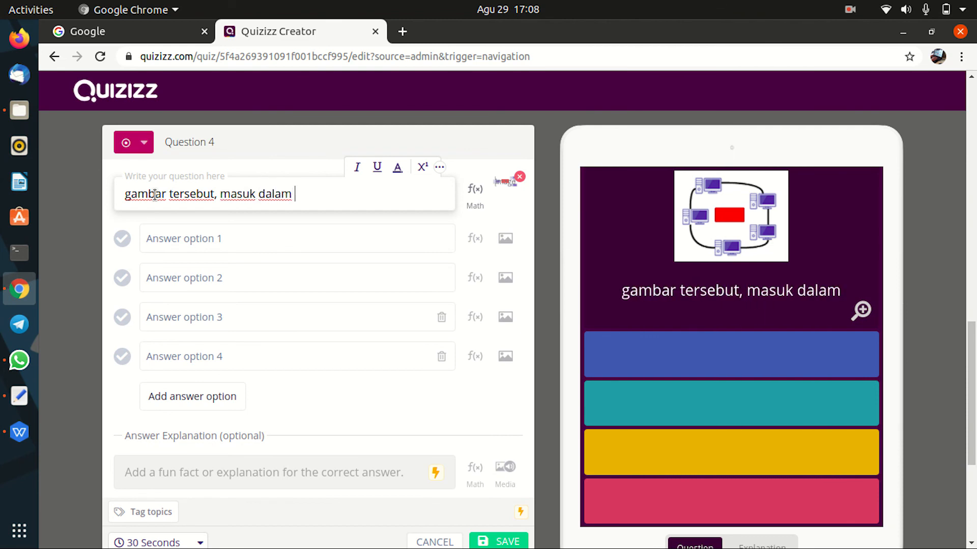
{"action": "type", "text": "jenis to"}
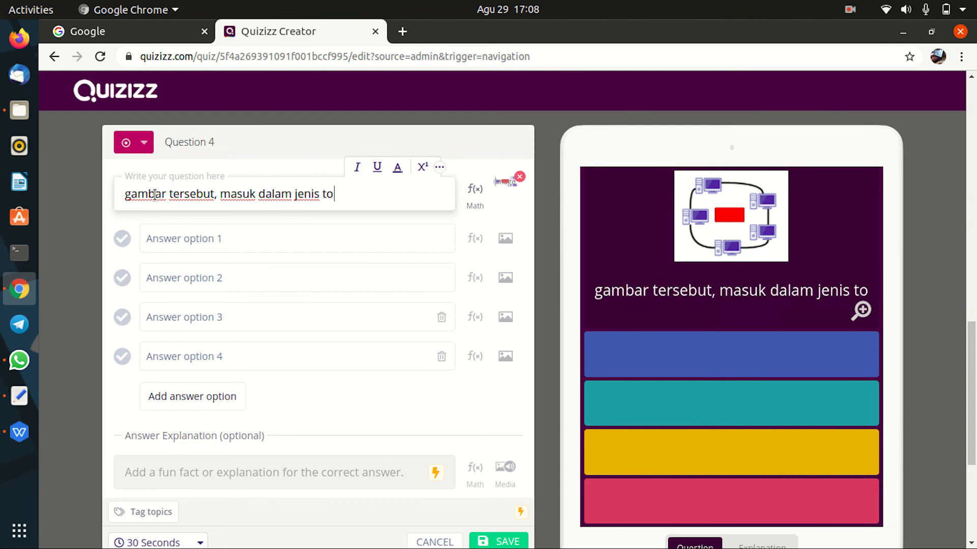
{"action": "type", "text": "pologi ..."}
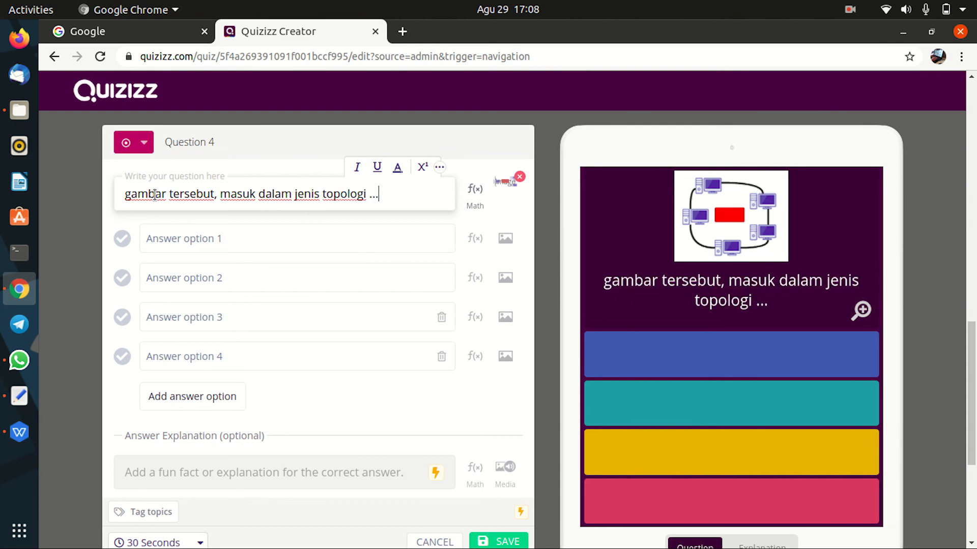
{"action": "left_click", "coordinate": [180, 241]}
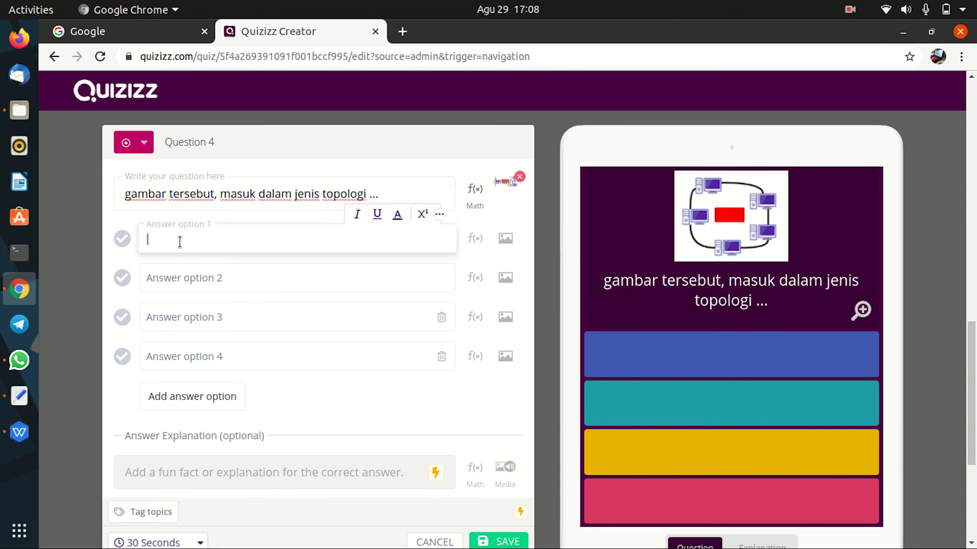
Step: Enter the answer choices star, ring, bus, tree, and a fifth choice, point to point
{"action": "type", "text": "star"}
{"action": "left_click", "coordinate": [167, 280]}
{"action": "type", "text": "ring"}
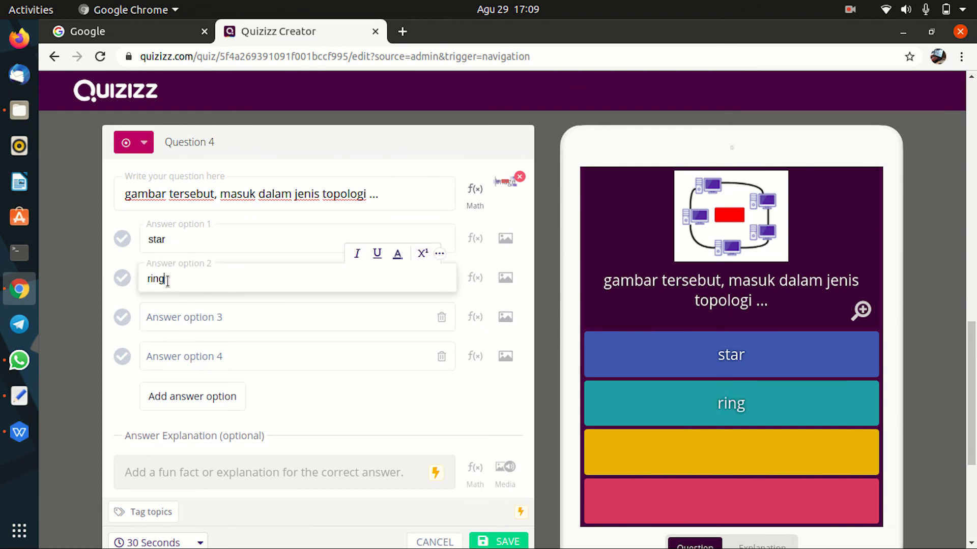
{"action": "left_click", "coordinate": [224, 319]}
{"action": "type", "text": "bus"}
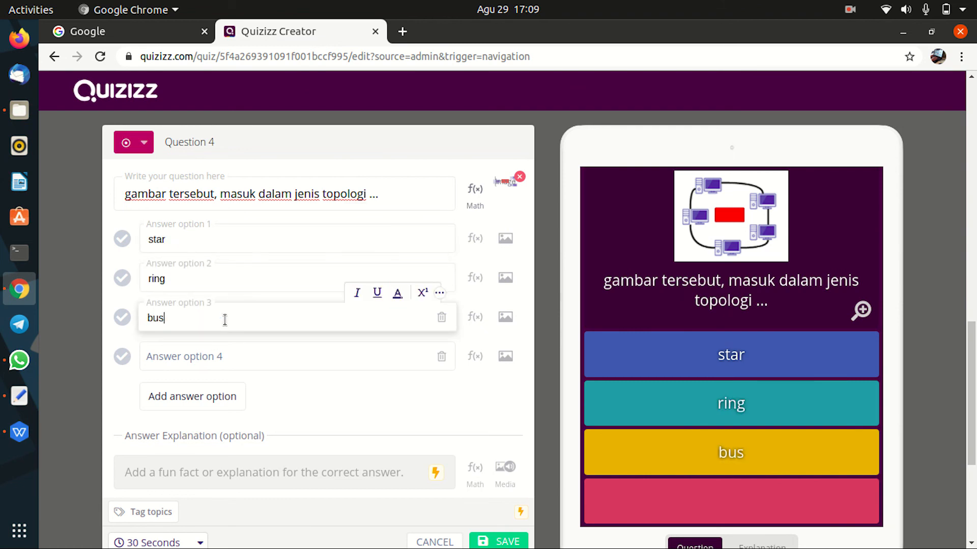
{"action": "left_click", "coordinate": [220, 356]}
{"action": "type", "text": "tree"}
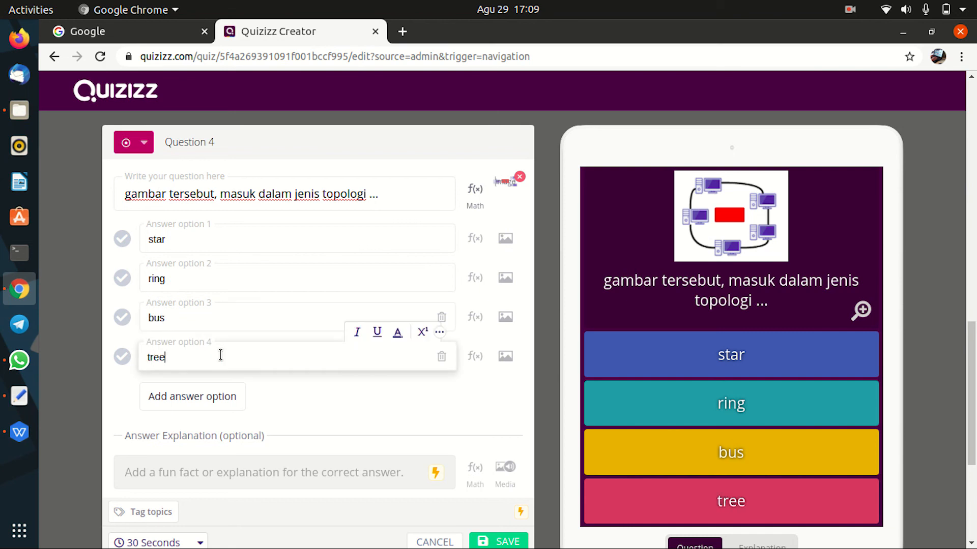
{"action": "left_click", "coordinate": [222, 402]}
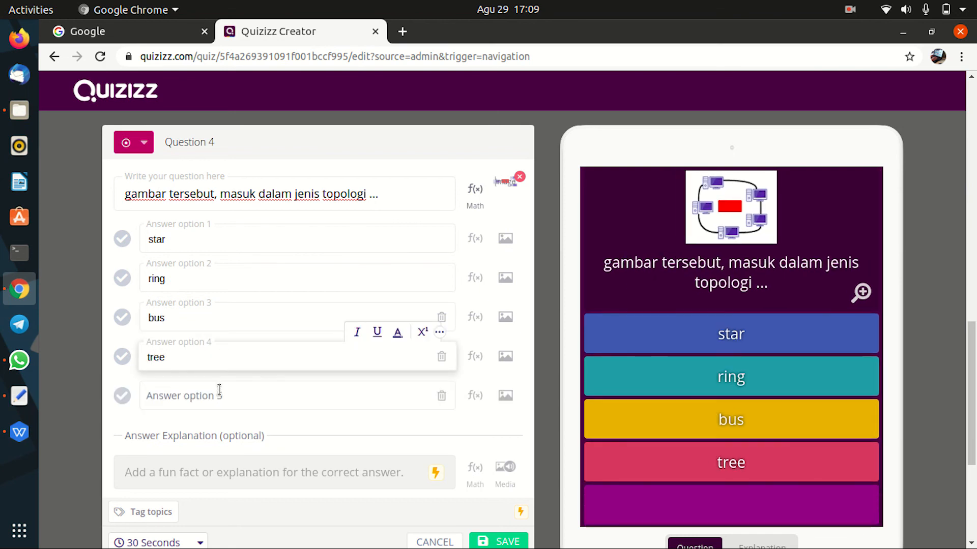
{"action": "left_click", "coordinate": [219, 392]}
{"action": "type", "text": "point to point"}
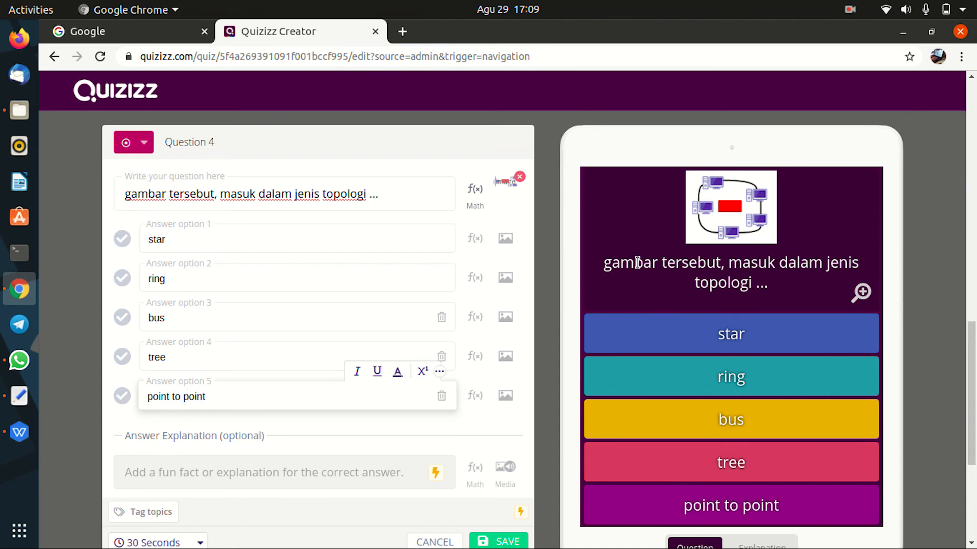
Step: Mark ring as correct, set a 20-second time limit, and save Question 4
{"action": "left_click", "coordinate": [122, 279]}
{"action": "scroll", "coordinate": [248, 319], "scroll_direction": "down", "scroll_amount": 3}
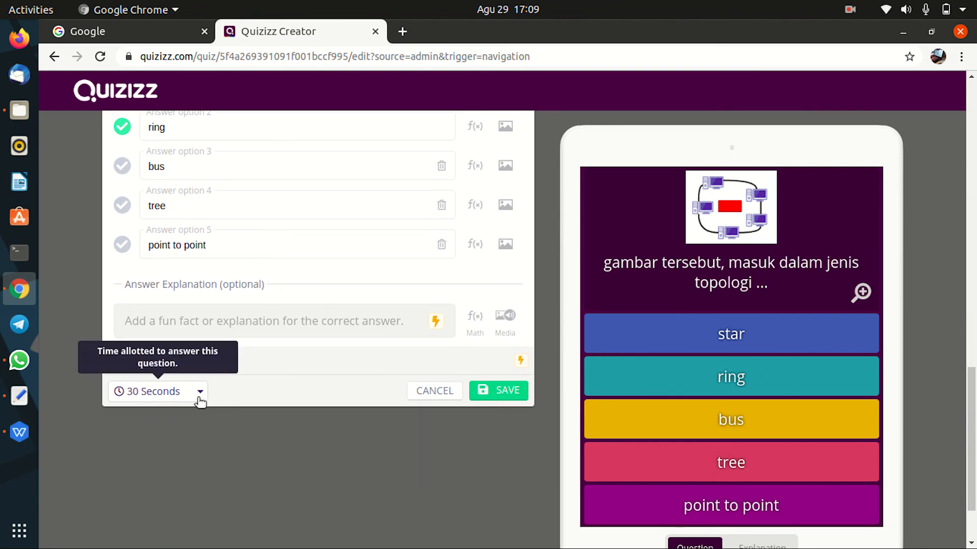
{"action": "left_click", "coordinate": [198, 399]}
{"action": "left_click", "coordinate": [150, 224]}
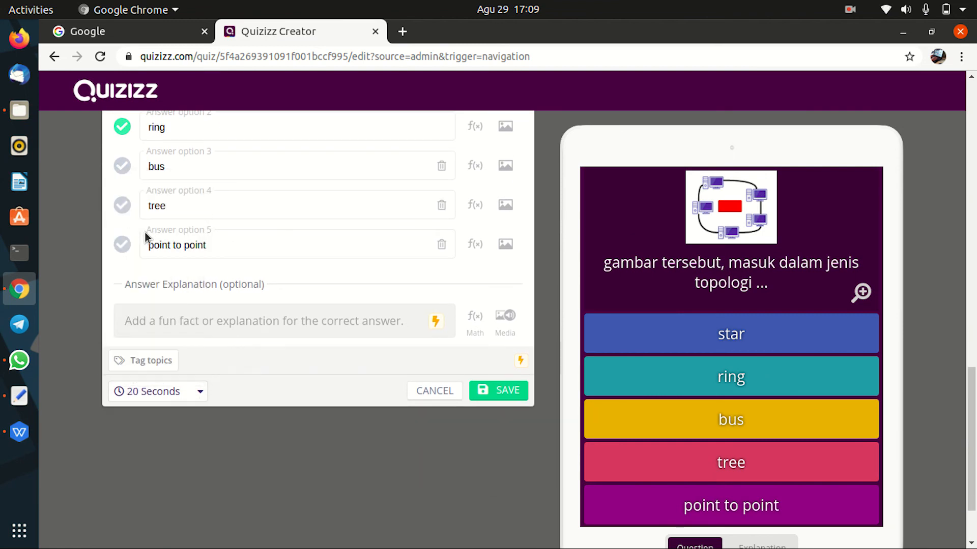
{"action": "left_click", "coordinate": [501, 390]}
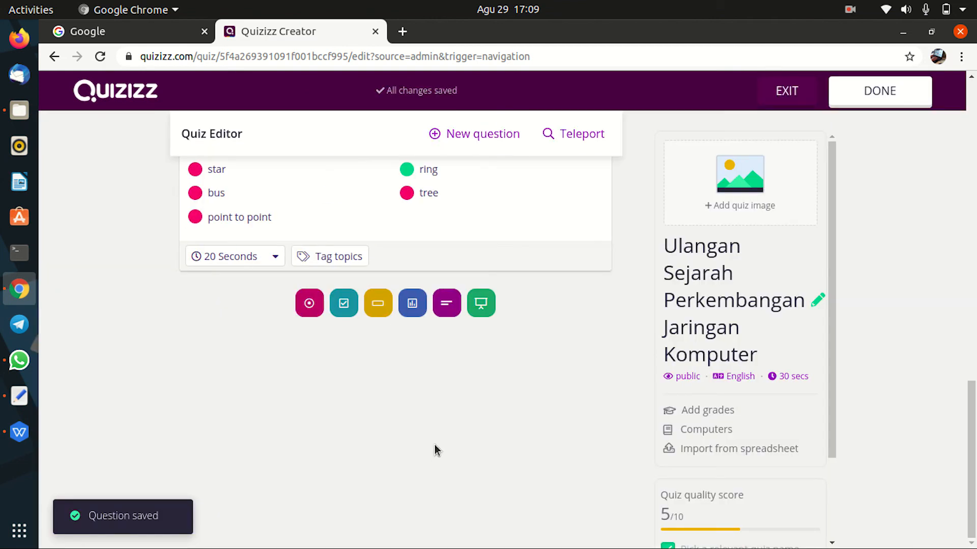
{"action": "scroll", "coordinate": [499, 367], "scroll_direction": "up", "scroll_amount": 9}
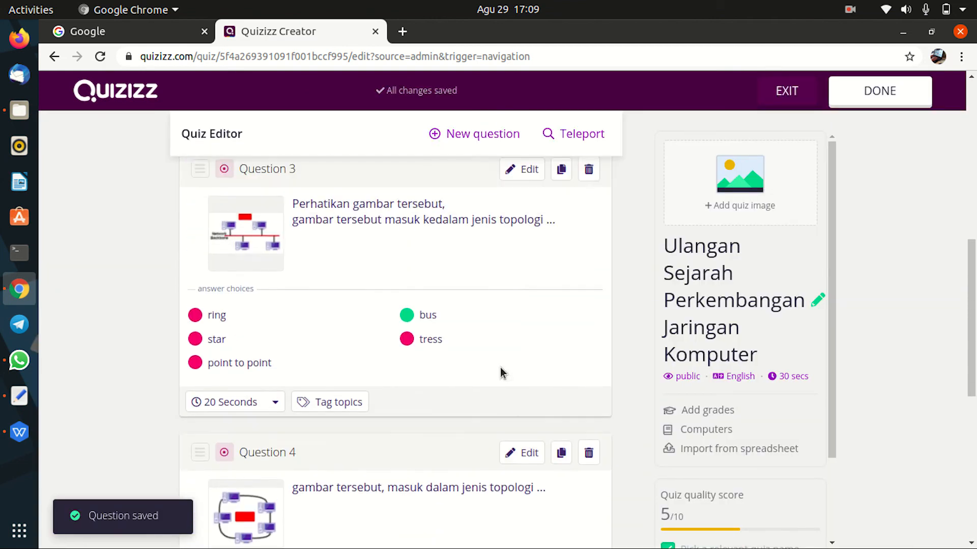
{"action": "scroll", "coordinate": [460, 299], "scroll_direction": "up", "scroll_amount": 8}
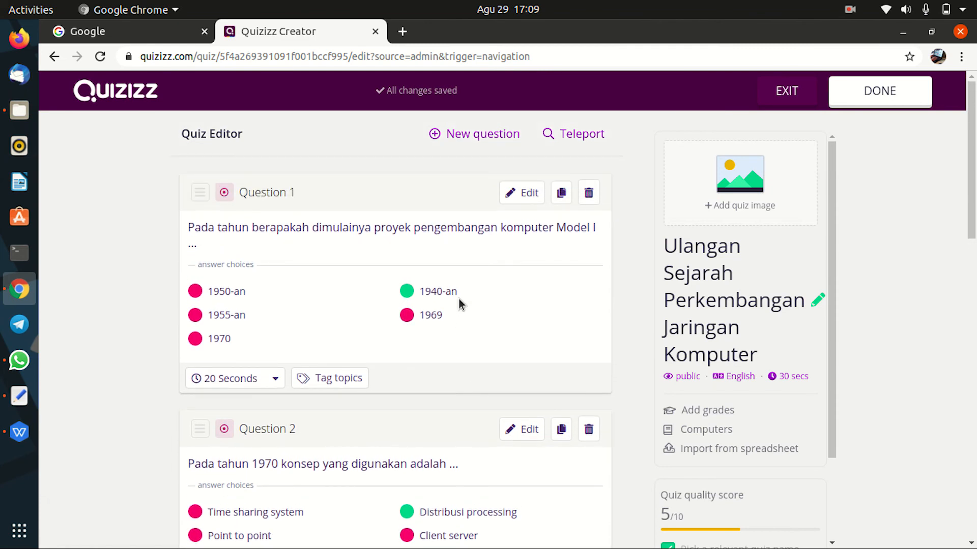
{"action": "scroll", "coordinate": [367, 222], "scroll_direction": "down", "scroll_amount": 8}
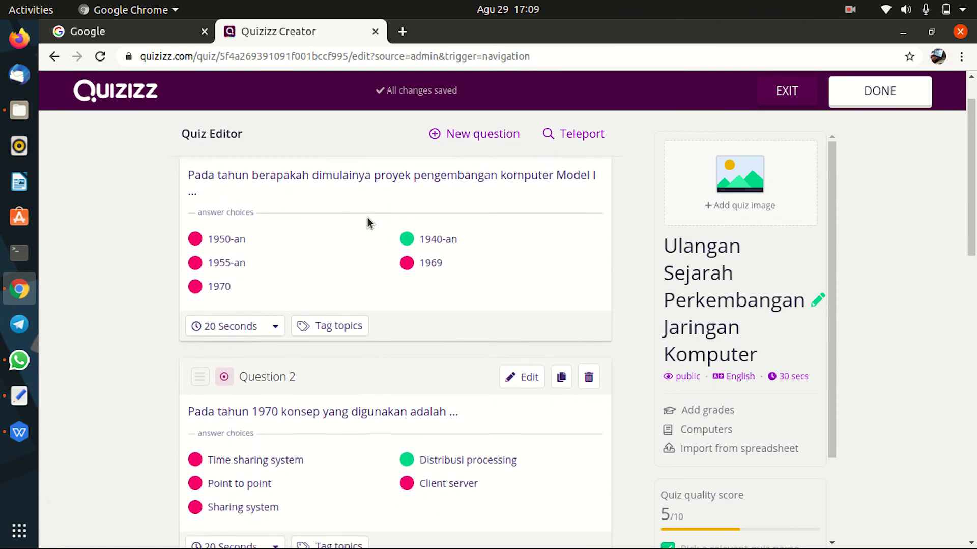
{"action": "scroll", "coordinate": [386, 391], "scroll_direction": "down", "scroll_amount": 6}
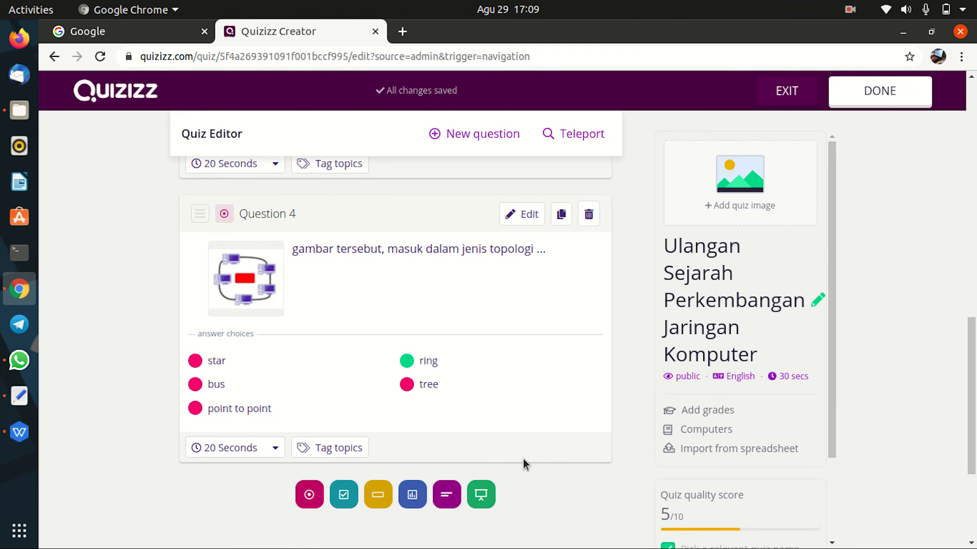
{"action": "scroll", "coordinate": [523, 459], "scroll_direction": "down", "scroll_amount": 3}
{"action": "left_click_drag", "start_coordinate": [828, 435], "coordinate": [841, 532]}
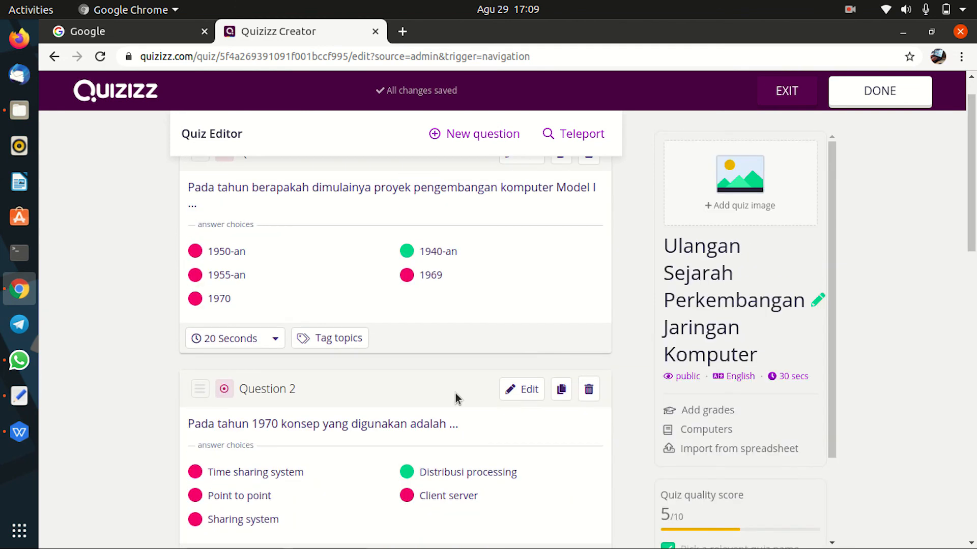
{"action": "scroll", "coordinate": [456, 399], "scroll_direction": "up", "scroll_amount": 2}
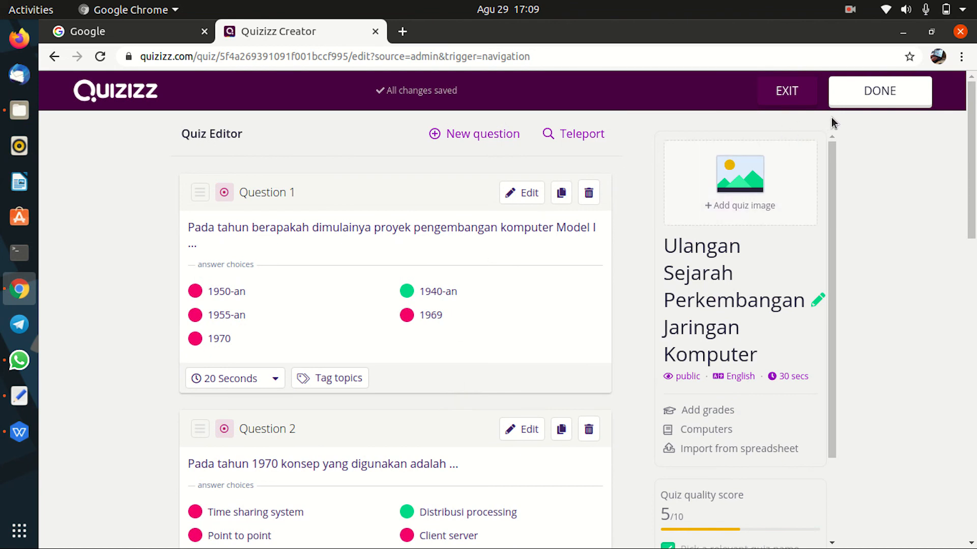
{"action": "left_click", "coordinate": [887, 95]}
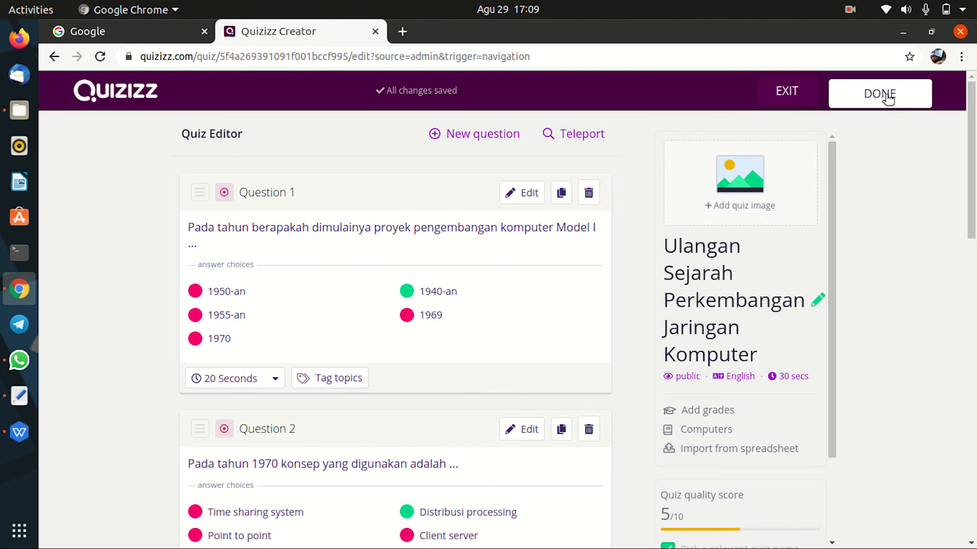
Step: Finish the quiz with English language and 10th grade kept, then go to My library
{"action": "left_click", "coordinate": [887, 97]}
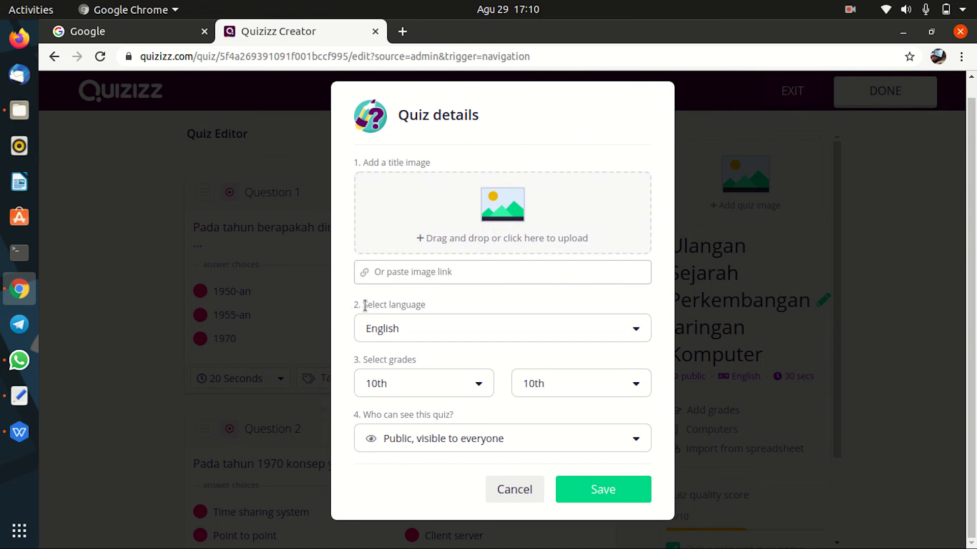
{"action": "left_click", "coordinate": [637, 331]}
{"action": "left_click_drag", "start_coordinate": [645, 366], "coordinate": [647, 333]}
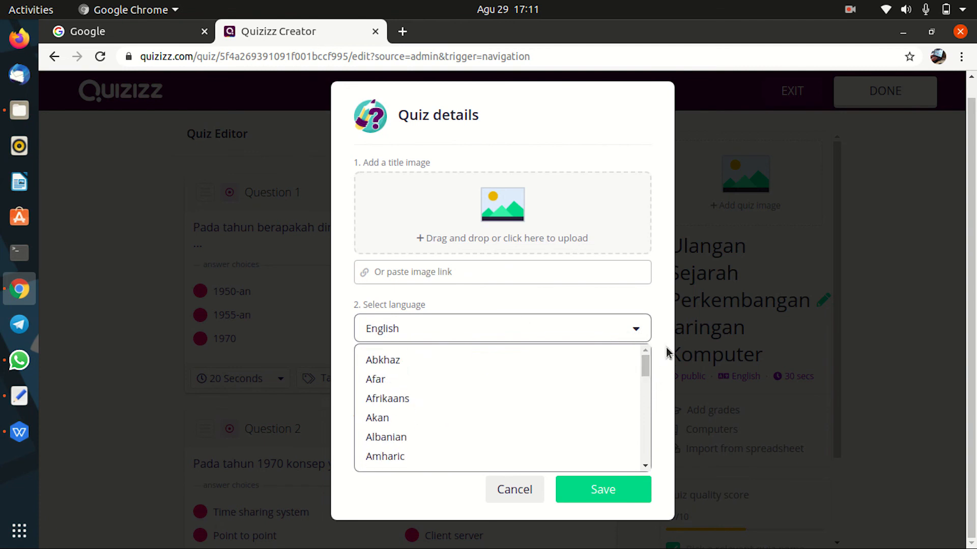
{"action": "left_click", "coordinate": [669, 332]}
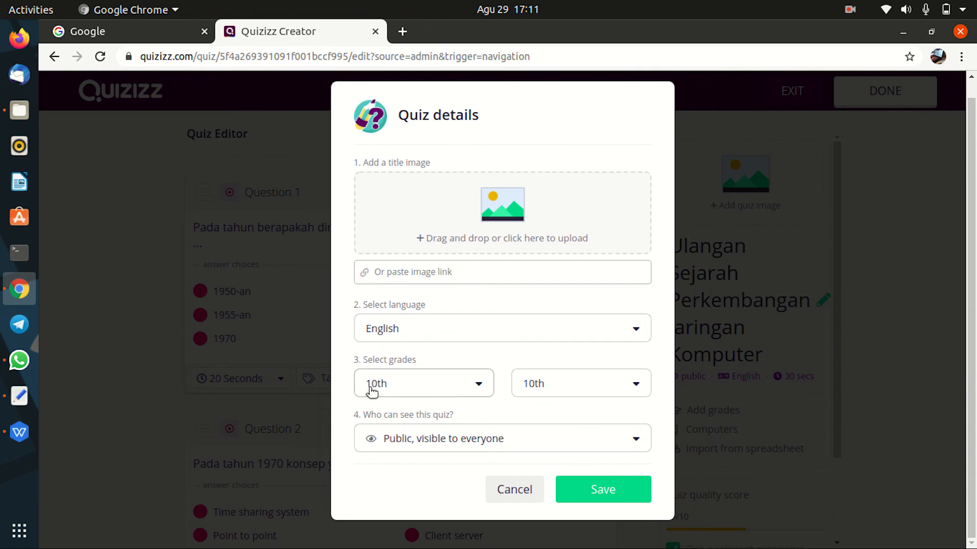
{"action": "left_click", "coordinate": [482, 390]}
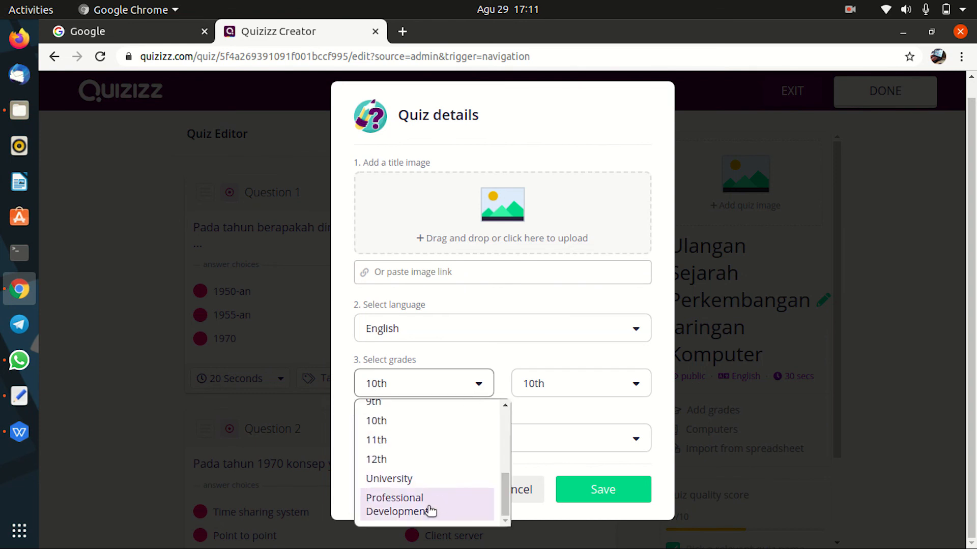
{"action": "left_click", "coordinate": [506, 361]}
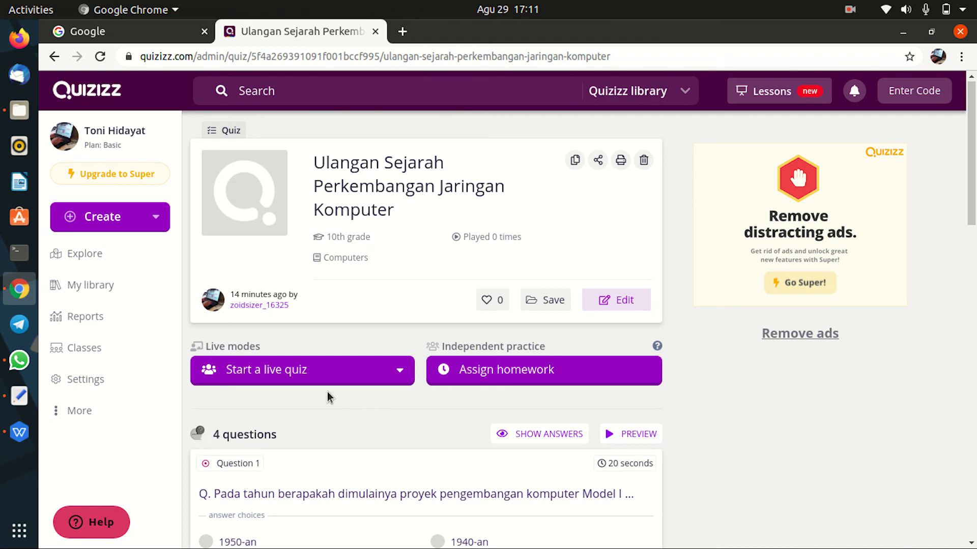
{"action": "left_click", "coordinate": [91, 286]}
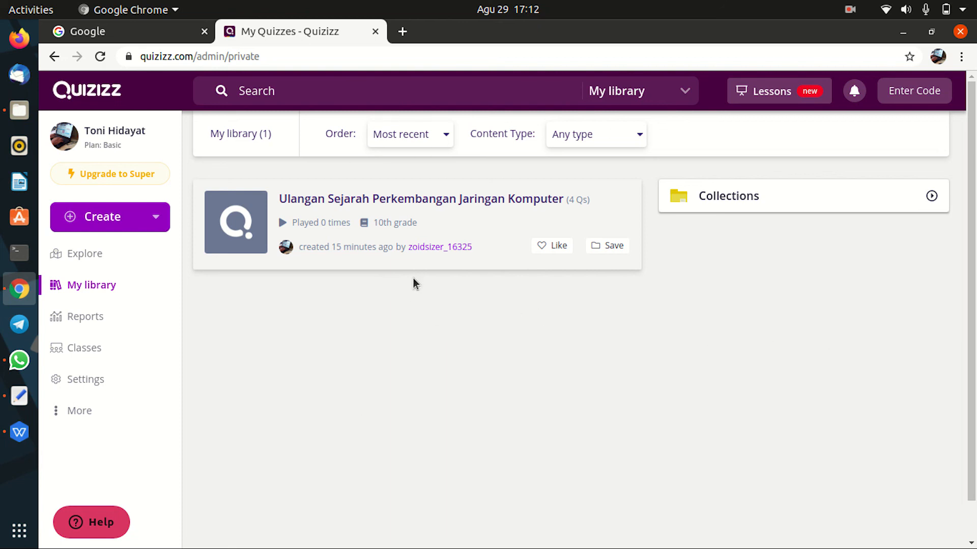
Step: Log out of the Quizizz account from the More menu
{"action": "left_click", "coordinate": [89, 414]}
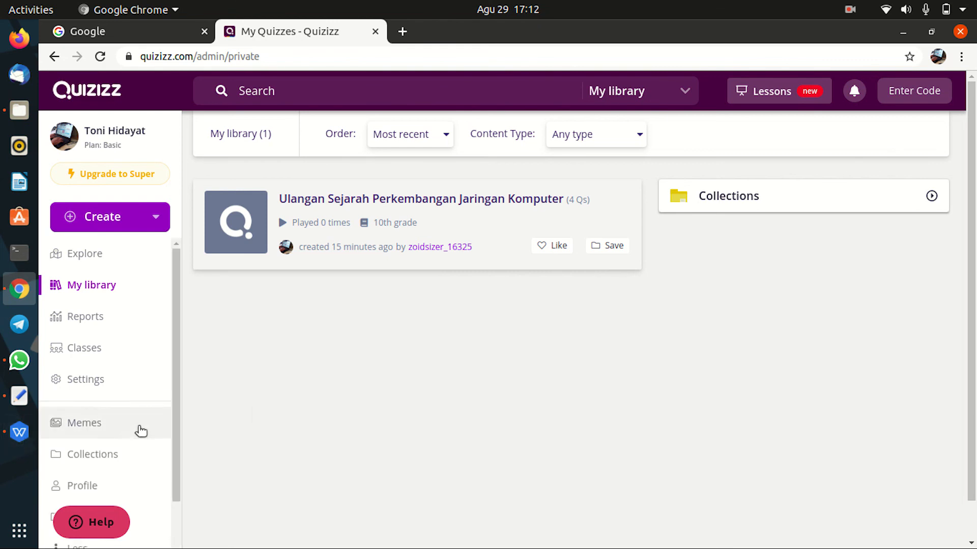
{"action": "scroll", "coordinate": [141, 432], "scroll_direction": "down", "scroll_amount": 2}
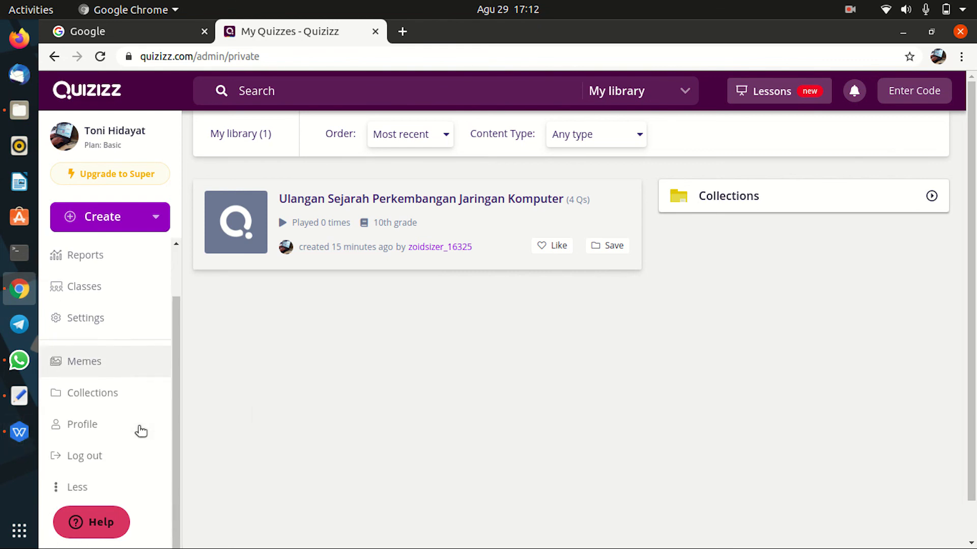
{"action": "left_click", "coordinate": [86, 457]}
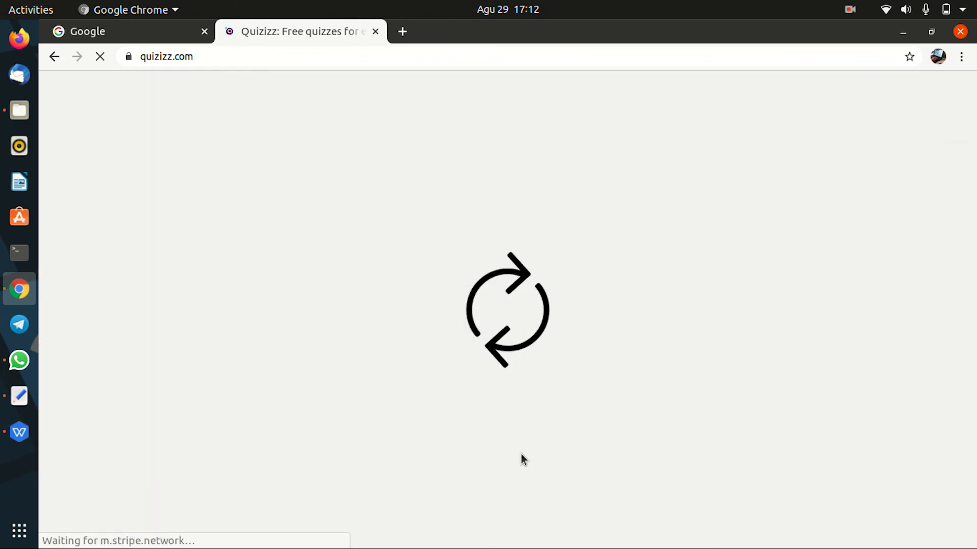